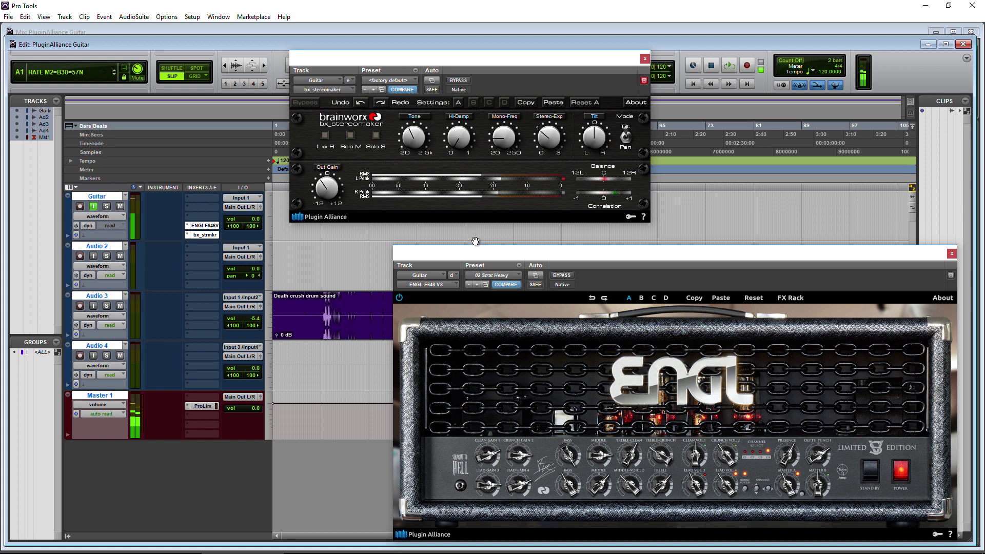
# - A/B the guitar's bx_stereomaker bypassed and active, then retune its Tone frequency
pyautogui.click(461, 81)
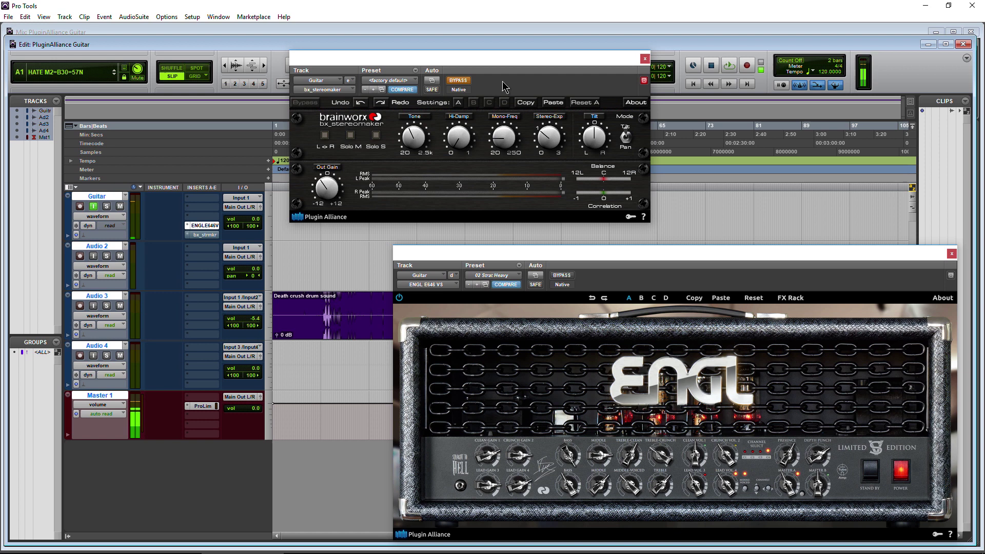
pyautogui.click(461, 82)
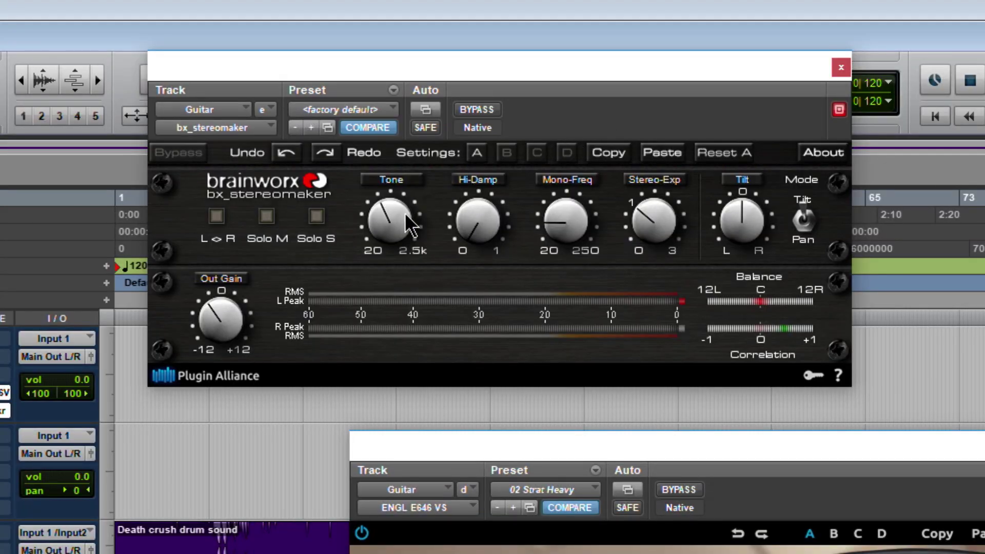
pyautogui.moveTo(408, 224); pyautogui.dragTo(392, 221)
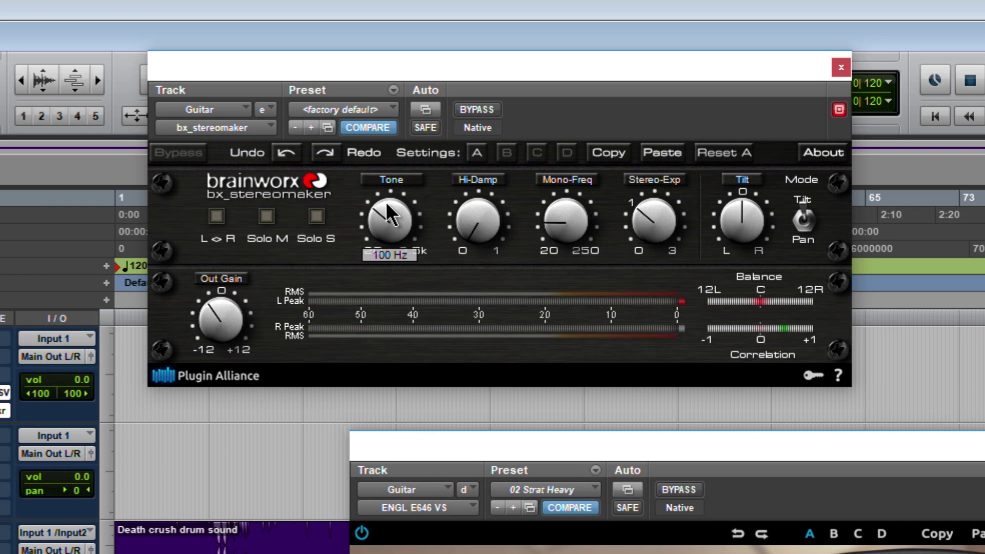
pyautogui.moveTo(391, 219); pyautogui.dragTo(405, 211)
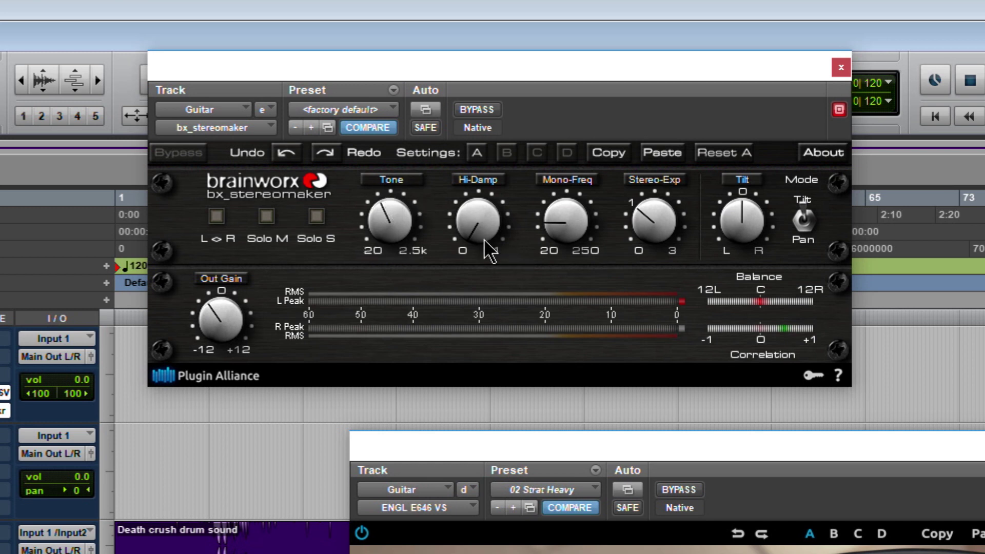
# - Adjust the stereomaker's Mono-Freq through 75.2 and 78.0 Hz, settling near 71.1 Hz
pyautogui.moveTo(574, 219)
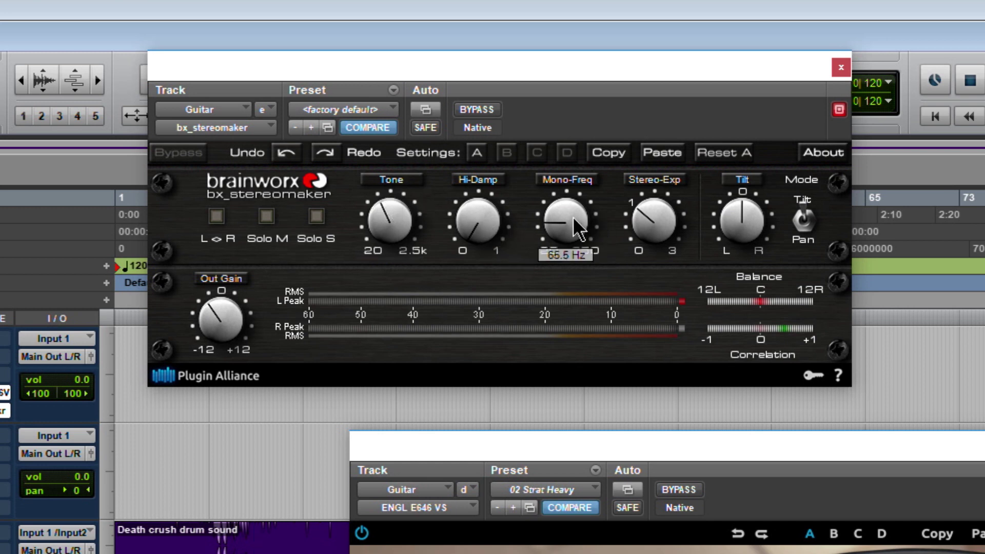
pyautogui.moveTo(573, 217); pyautogui.dragTo(570, 211)
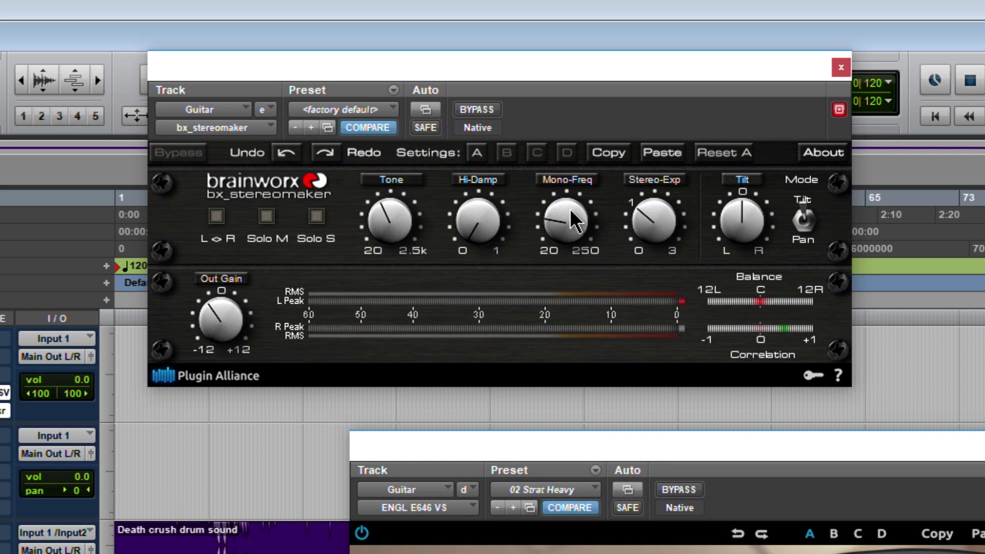
pyautogui.moveTo(570, 211); pyautogui.dragTo(567, 282)
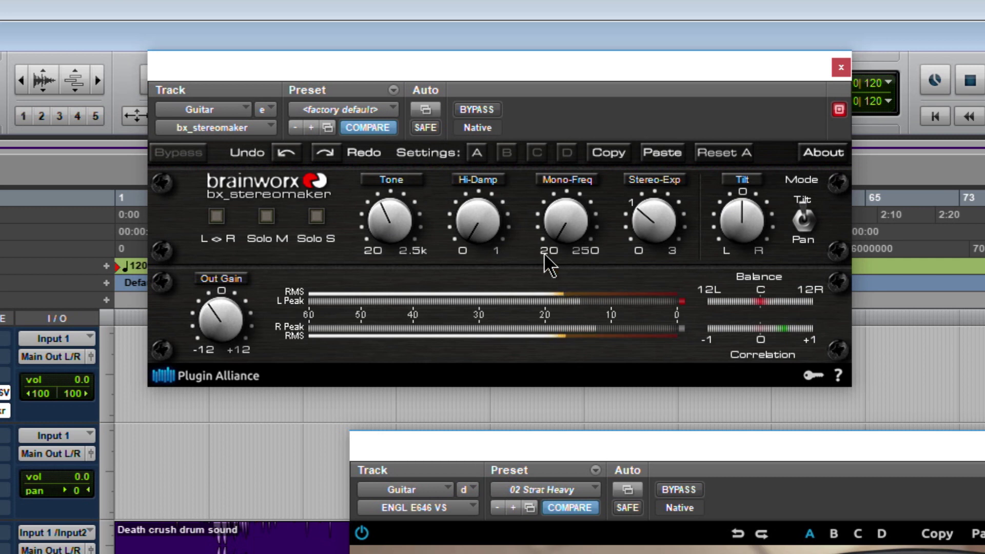
pyautogui.moveTo(556, 234); pyautogui.dragTo(552, 173)
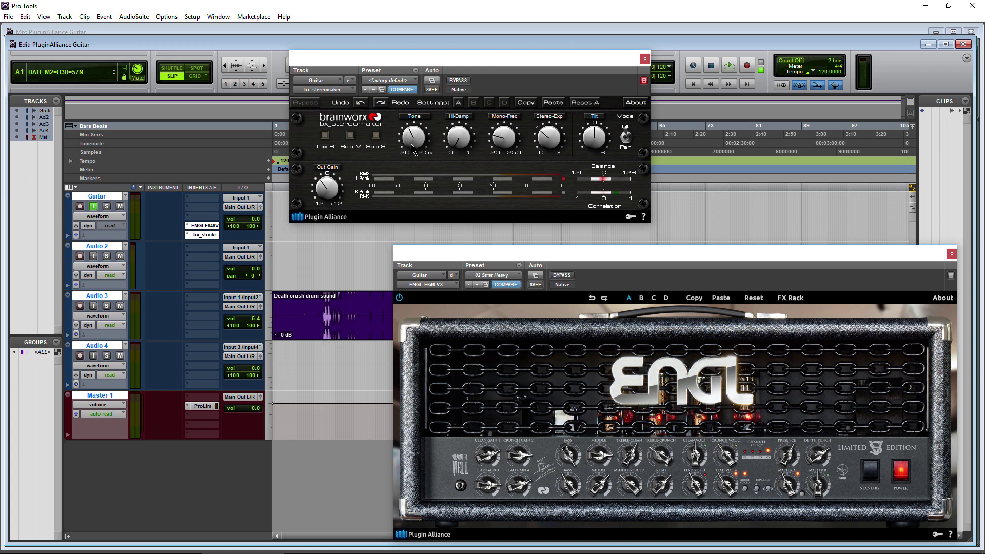
# - Try the stereomaker Tone frequency at 80 Hz, then at 500 Hz
pyautogui.moveTo(414, 145)
pyautogui.moveTo(413, 142); pyautogui.dragTo(415, 150)
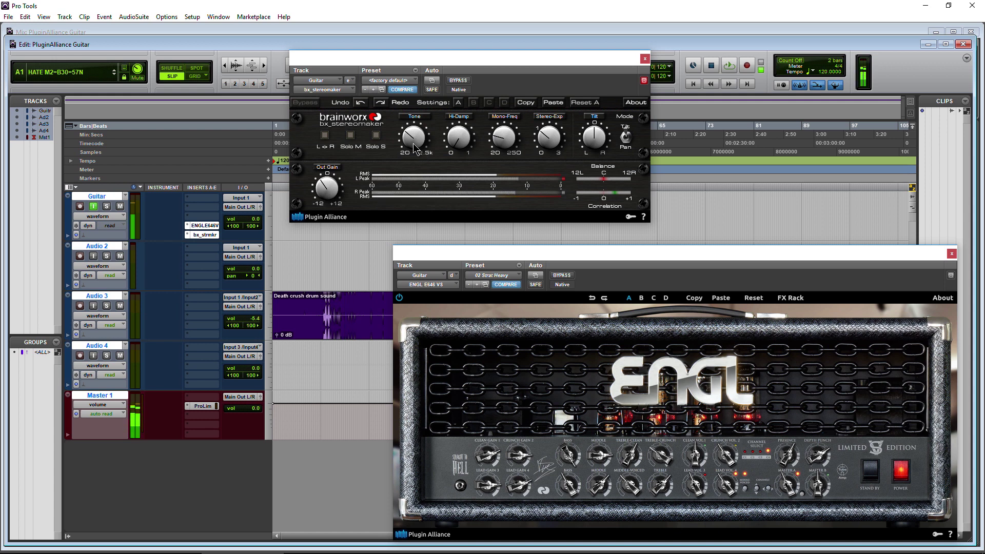
pyautogui.moveTo(420, 148)
pyautogui.moveTo(418, 142); pyautogui.dragTo(414, 132)
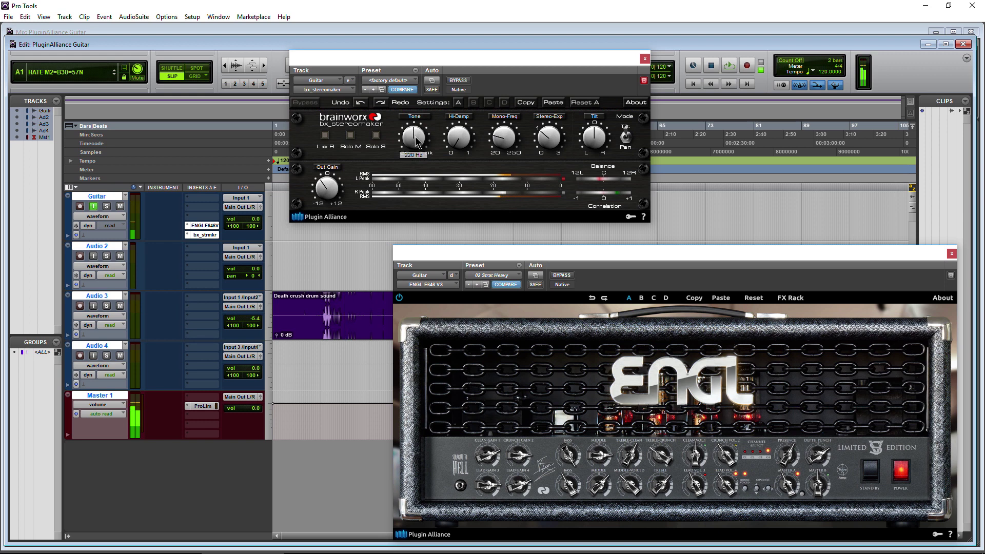
# - Set Mono-Freq to about 120.7 Hz, Tone back to 80 Hz, and Stereo-Exp to about +251 %
pyautogui.moveTo(505, 137)
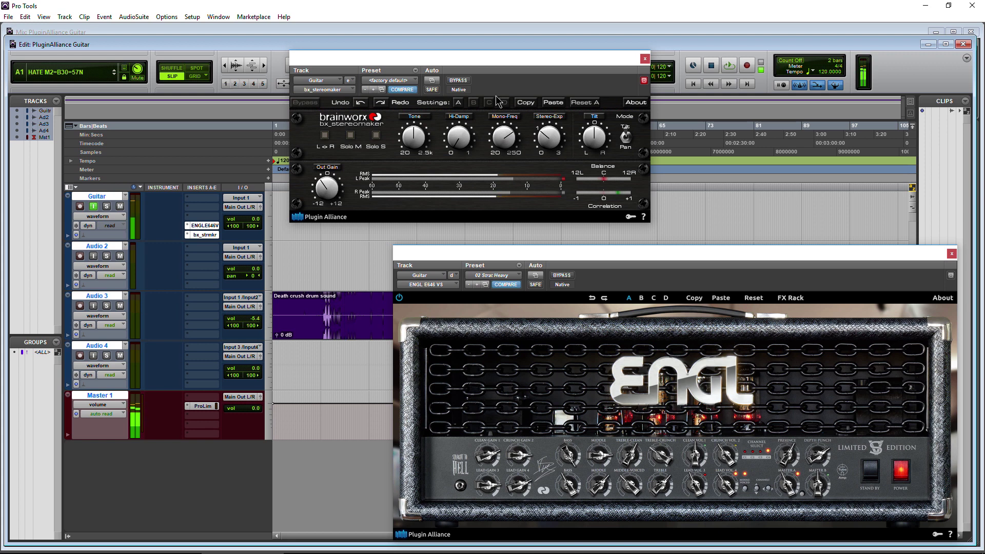
pyautogui.moveTo(498, 137); pyautogui.dragTo(507, 168)
pyautogui.moveTo(409, 147); pyautogui.dragTo(412, 159)
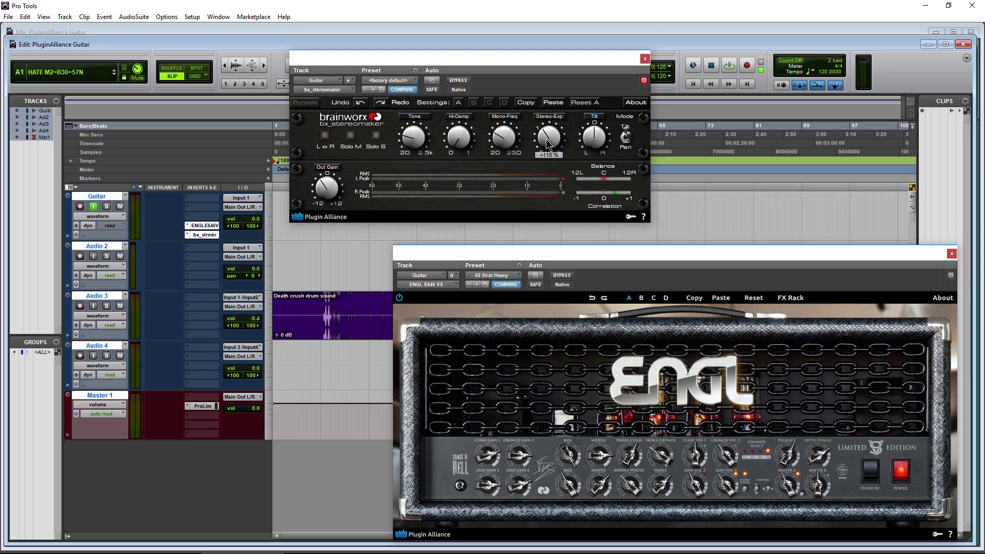
pyautogui.moveTo(551, 140); pyautogui.dragTo(546, 110)
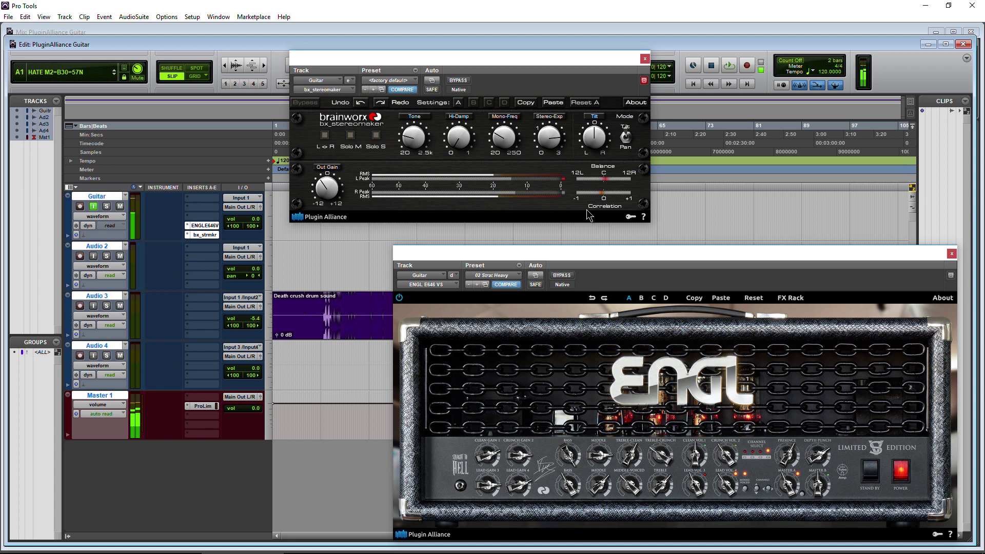
# - Trim the stereomaker Out Gain, trying -1.1 dB before settling at -1.8 dB
pyautogui.moveTo(550, 142)
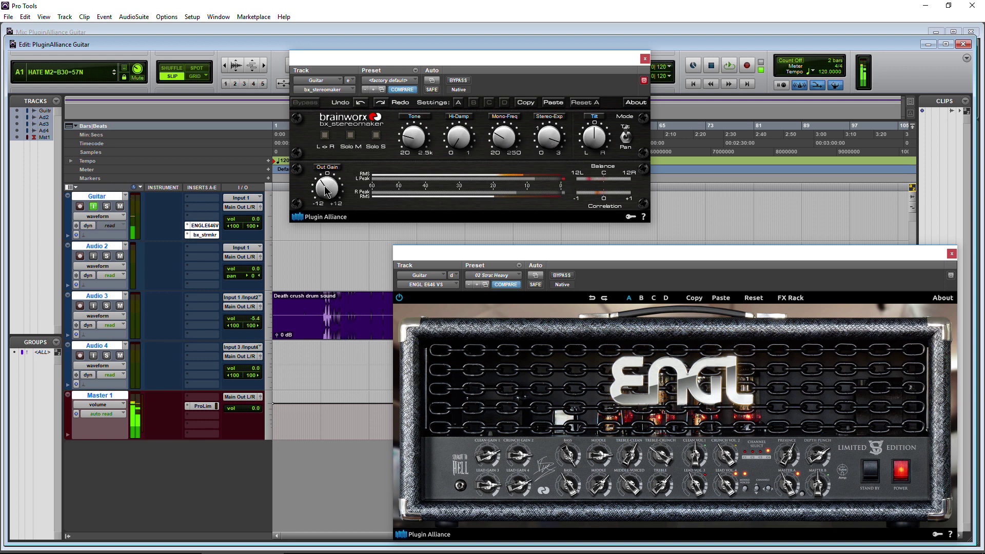
pyautogui.moveTo(325, 194)
pyautogui.moveTo(324, 194); pyautogui.dragTo(319, 176)
pyautogui.moveTo(319, 177); pyautogui.dragTo(328, 187)
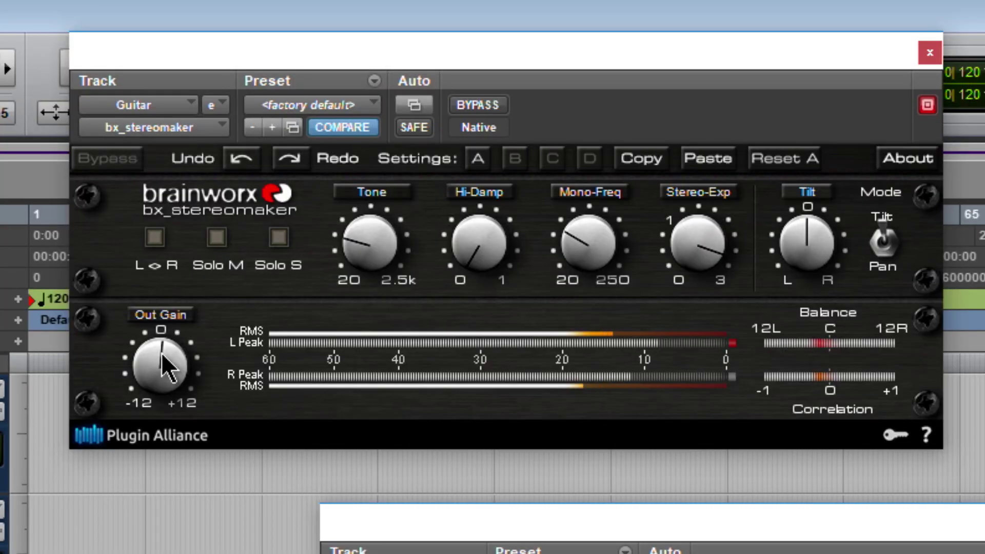
pyautogui.moveTo(161, 354)
pyautogui.mouseDown()
pyautogui.moveTo(156, 382)
pyautogui.moveTo(156, 371)
pyautogui.mouseUp()
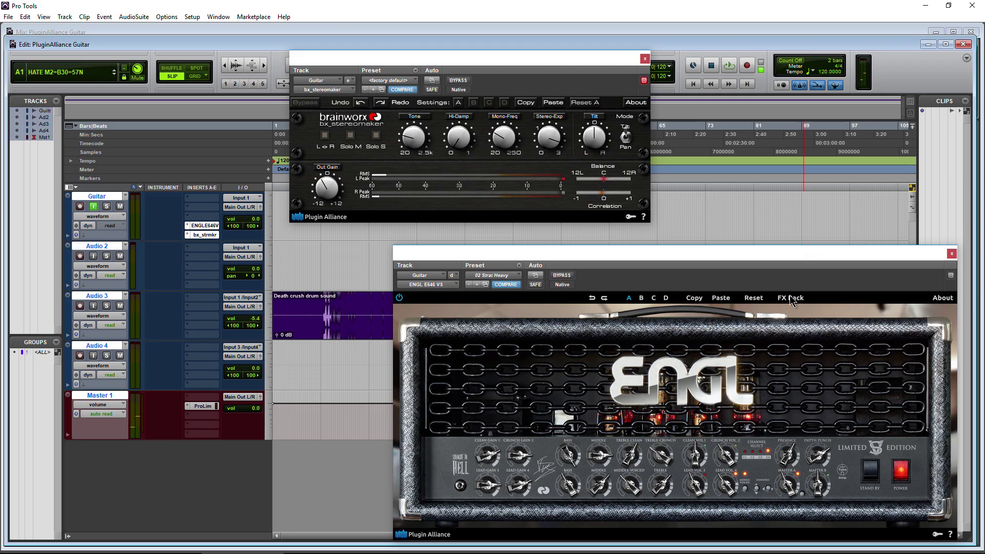
# - Toggle the ENGL amp's FX Rack view, then A/B the guitar's bx_stereomaker via BYPASS
pyautogui.click(791, 298)
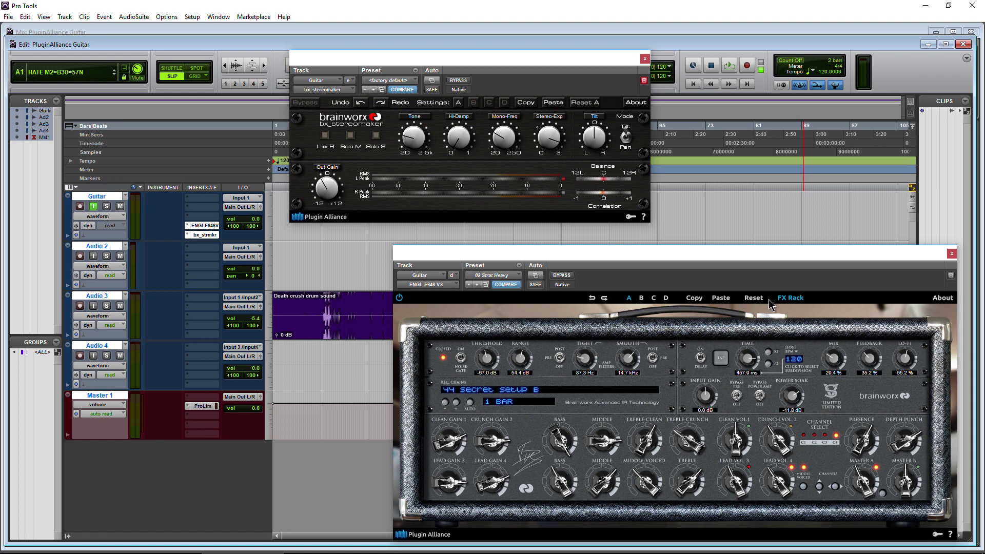
pyautogui.click(789, 298)
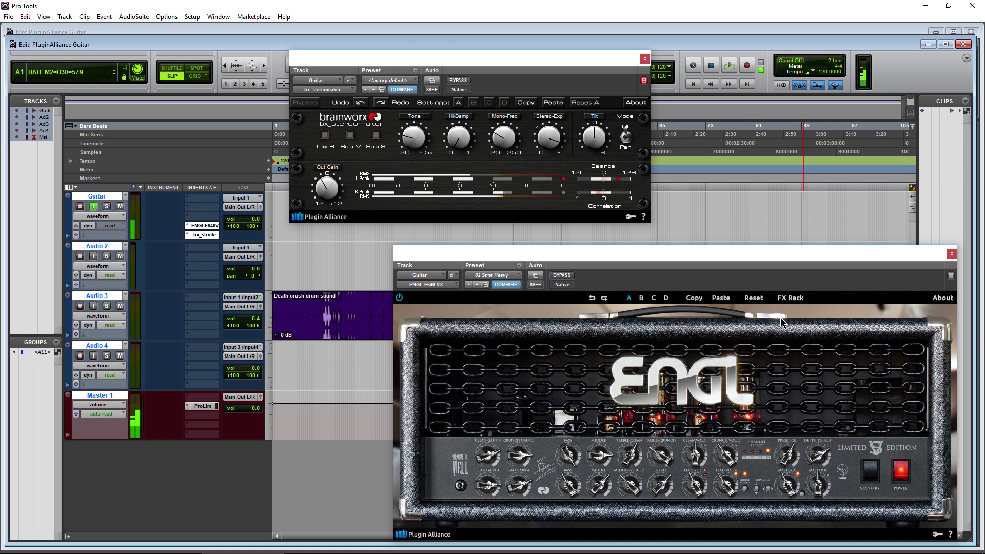
pyautogui.click(462, 81)
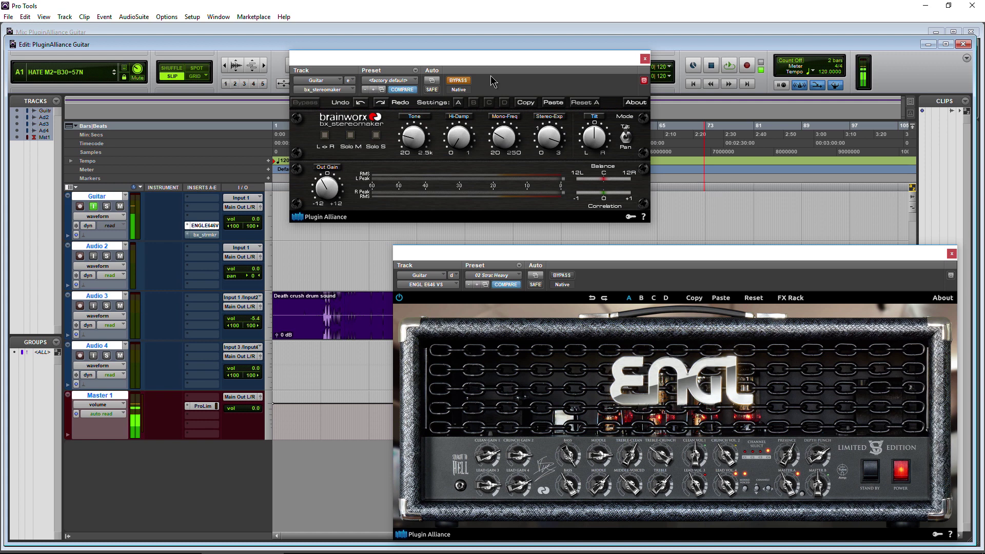
pyautogui.click(462, 81)
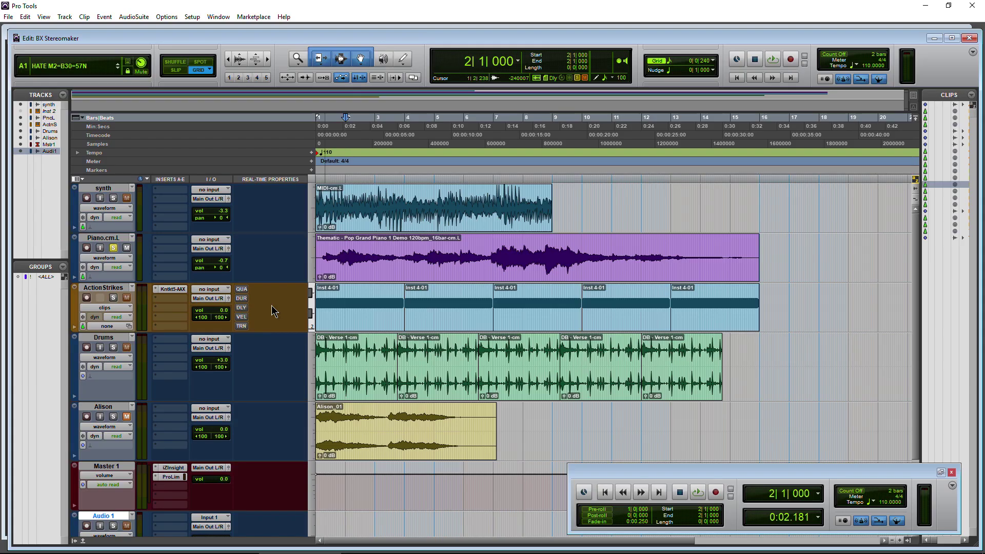
# - Add bx_megadual to the Audio 1 track's first insert slot
pyautogui.scroll(-3, 274, 309)
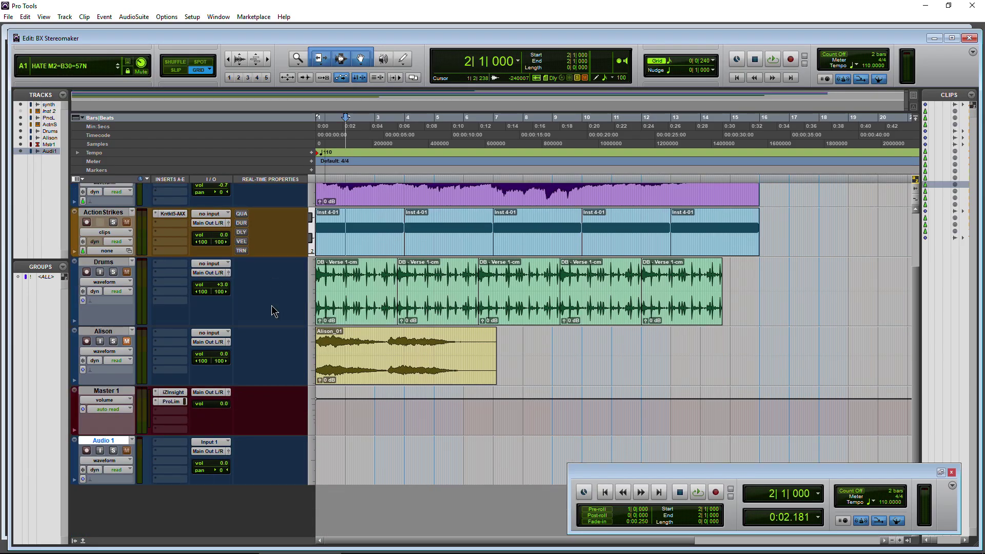
pyautogui.click(174, 450)
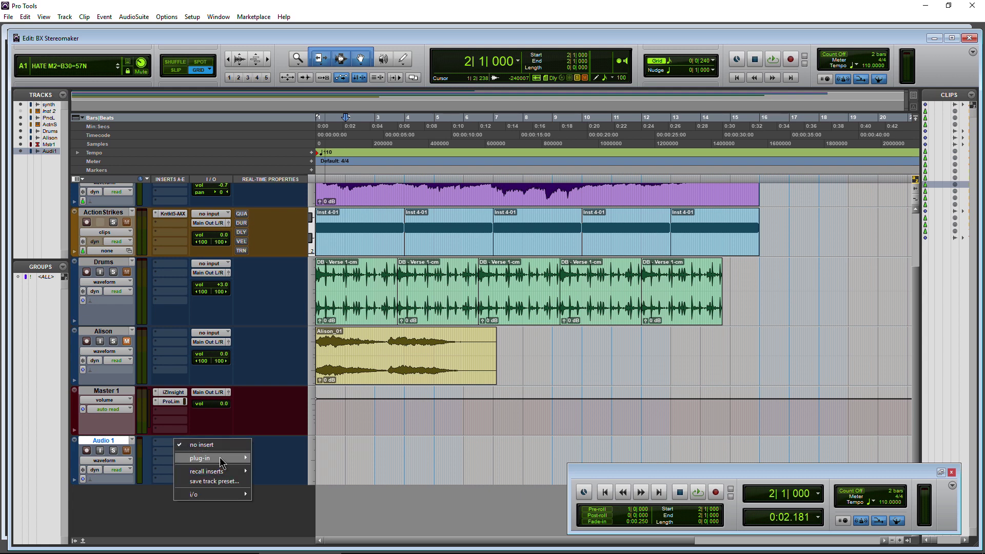
pyautogui.moveTo(222, 461)
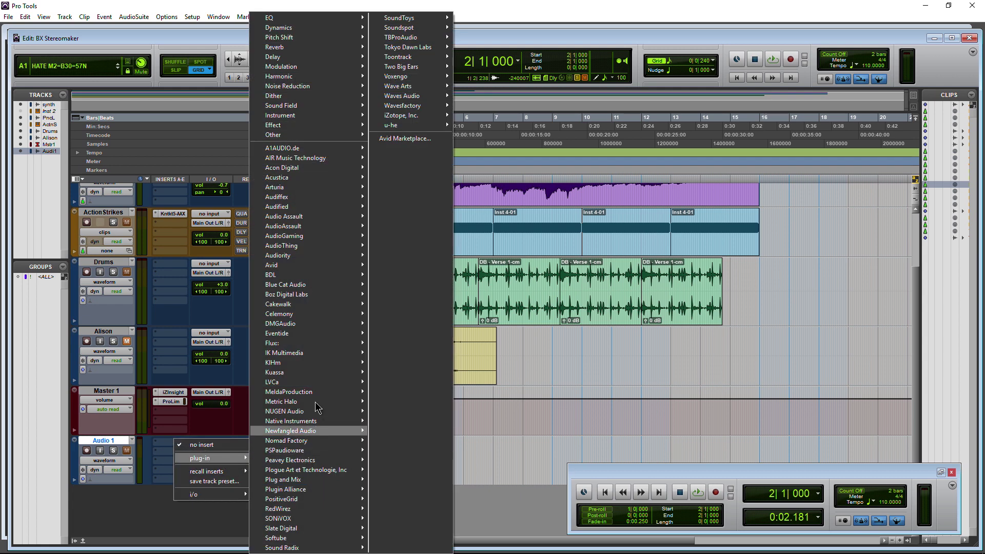
pyautogui.click(164, 505)
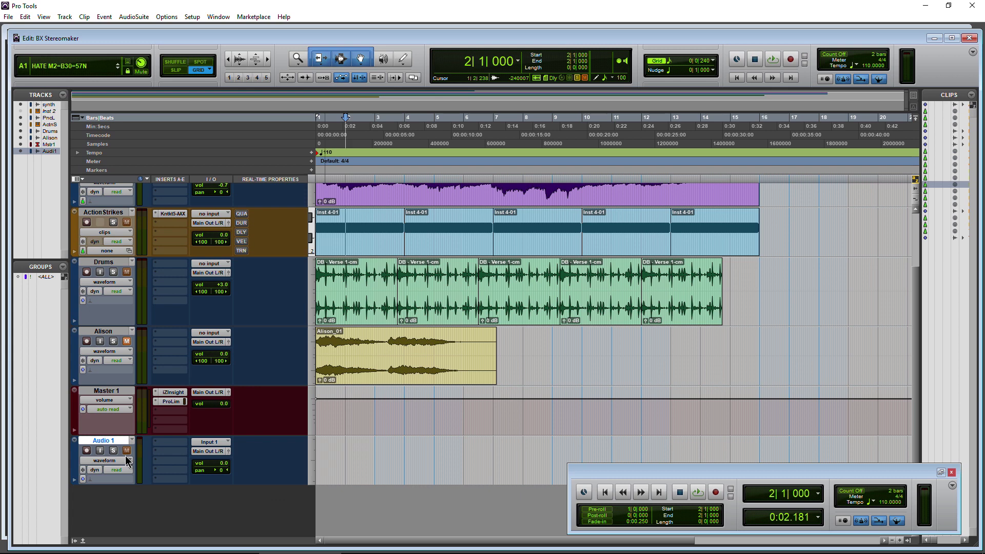
pyautogui.click(170, 450)
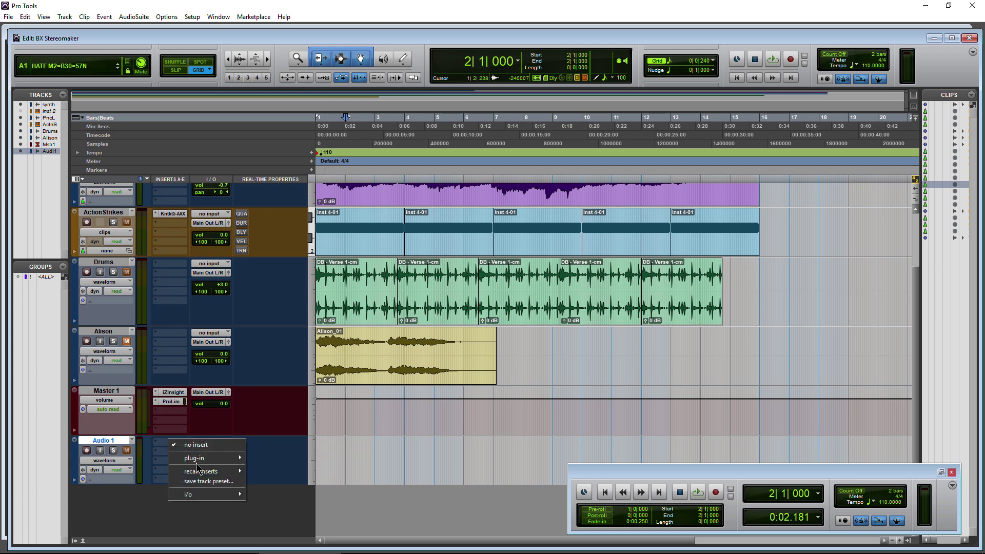
pyautogui.moveTo(213, 462)
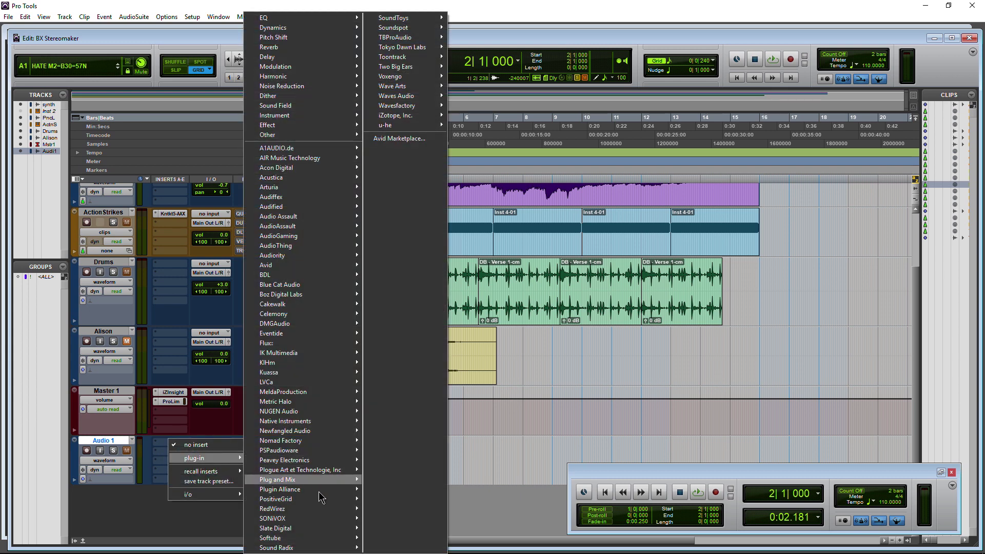
pyautogui.moveTo(318, 489)
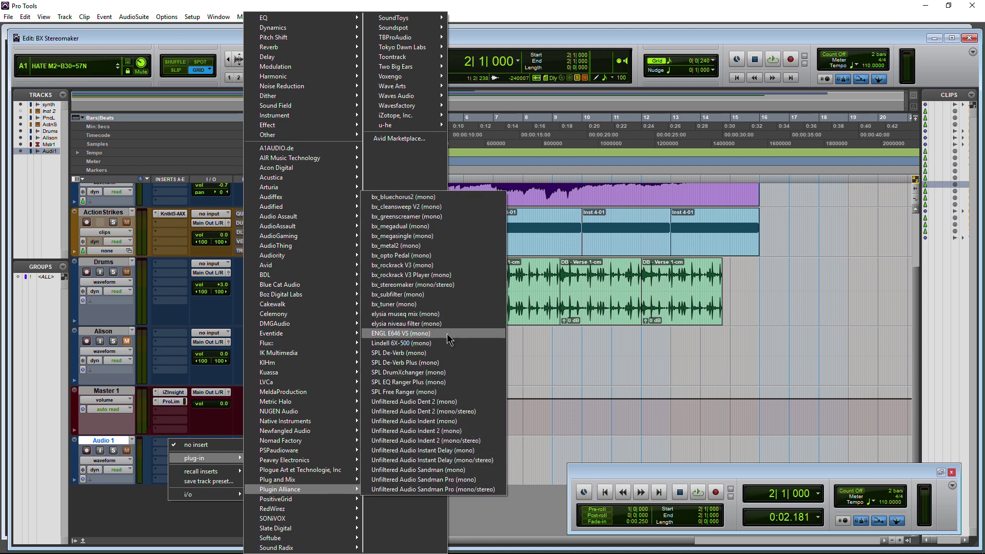
pyautogui.click(429, 226)
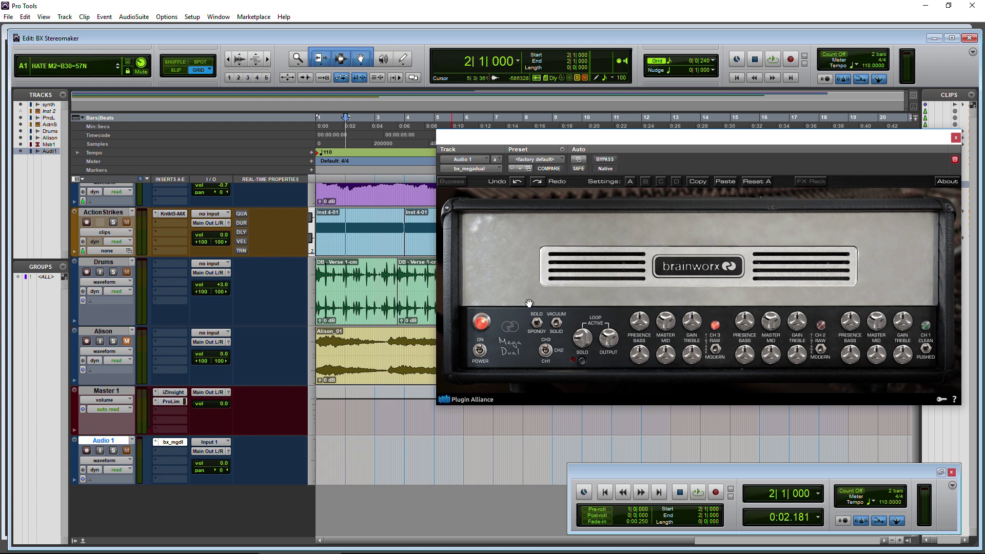
# - Add bx_stereomaker after bx_megadual on Audio 1 and close its plug-in window
pyautogui.click(172, 450)
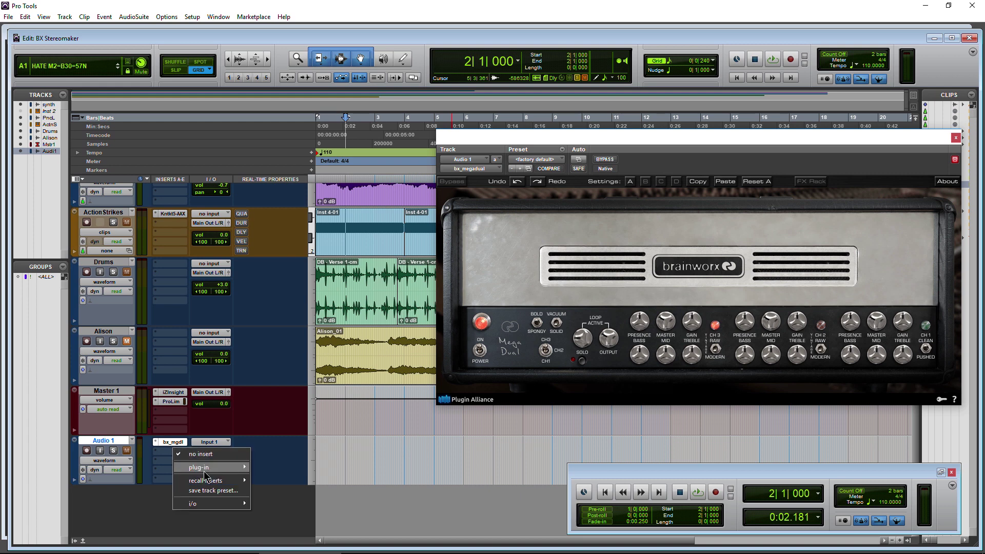
pyautogui.moveTo(209, 473)
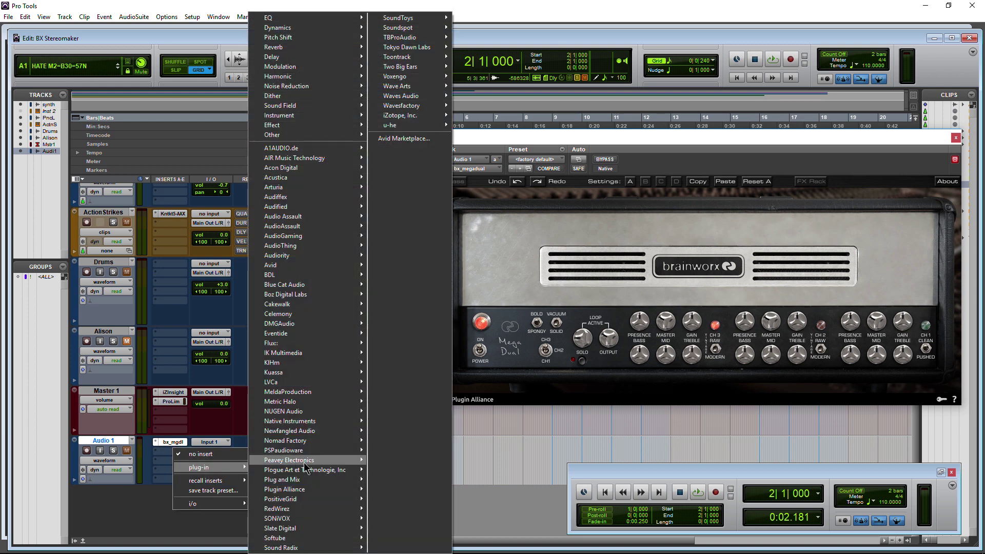
pyautogui.moveTo(305, 461)
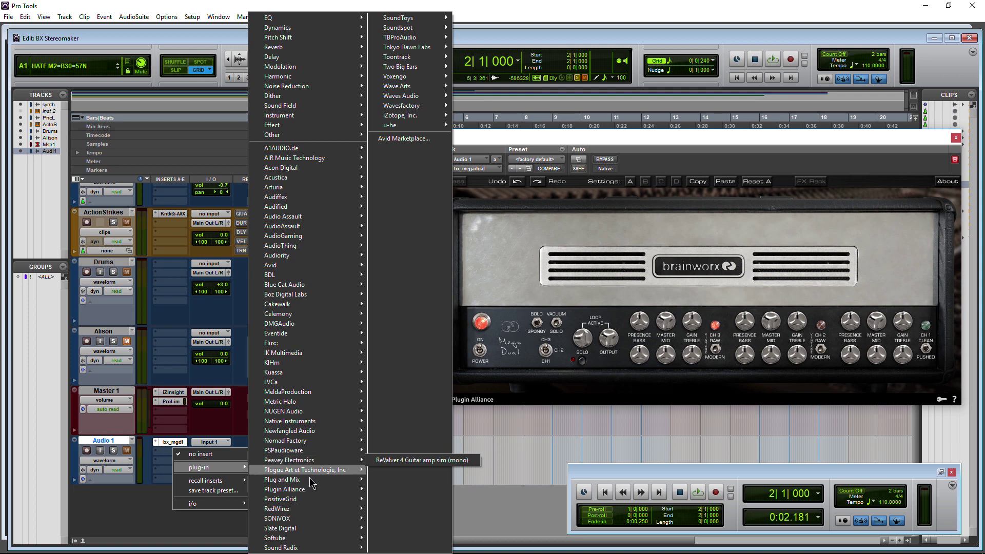
pyautogui.moveTo(314, 490)
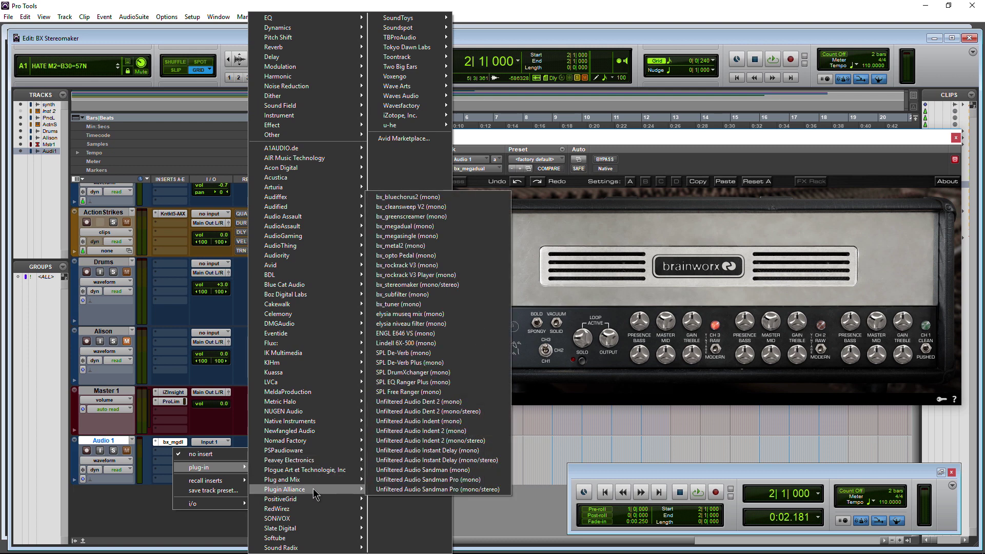
pyautogui.click(443, 291)
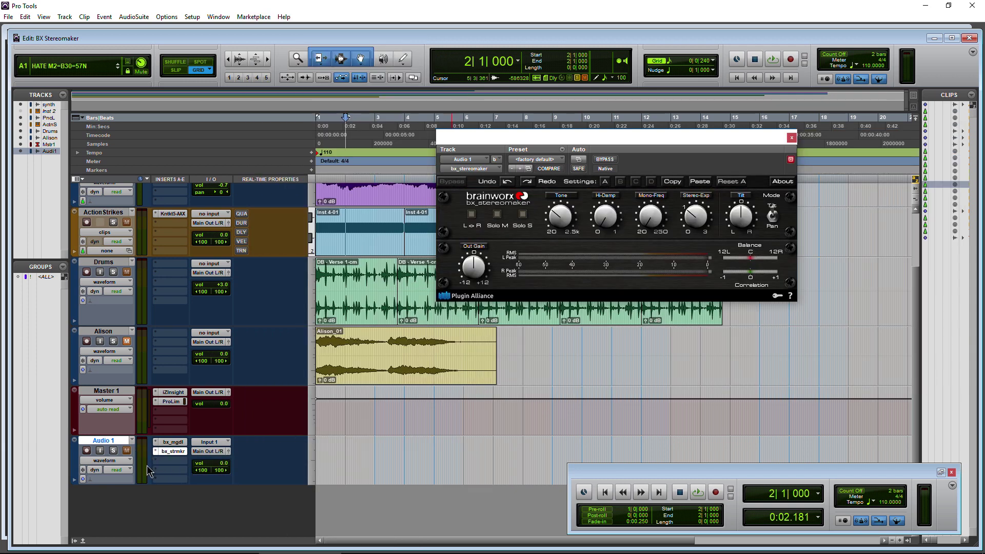
pyautogui.click(173, 450)
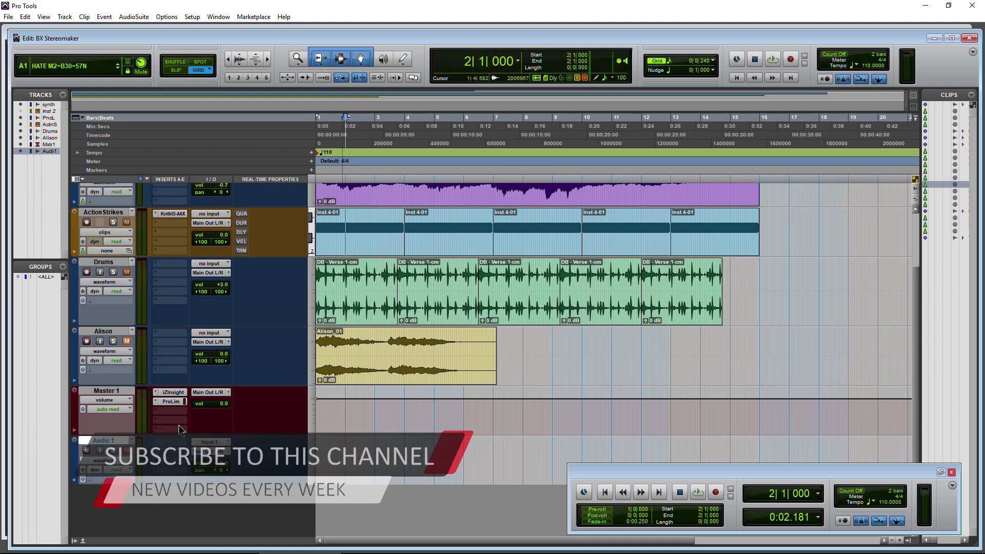
pyautogui.scroll(3, 179, 430)
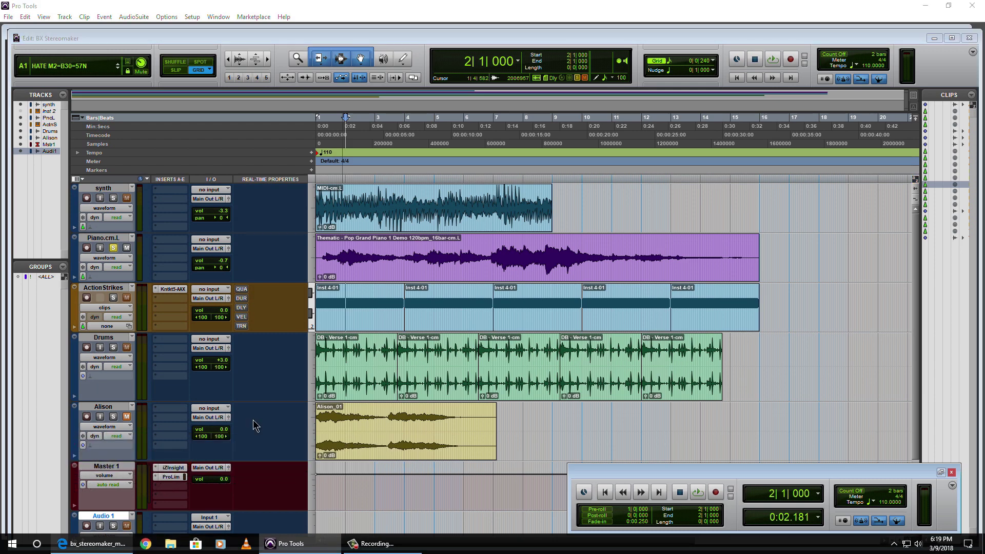
# - Read the bx_stereomaker manual in Edge, highlighting the MONO signal sentence, down to Parameters
pyautogui.click(92, 550)
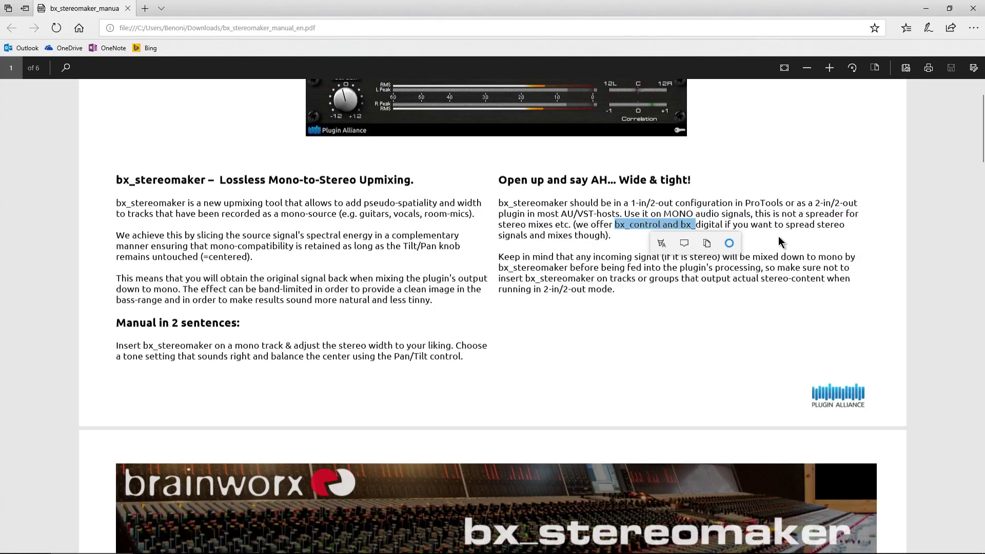
pyautogui.click(646, 277)
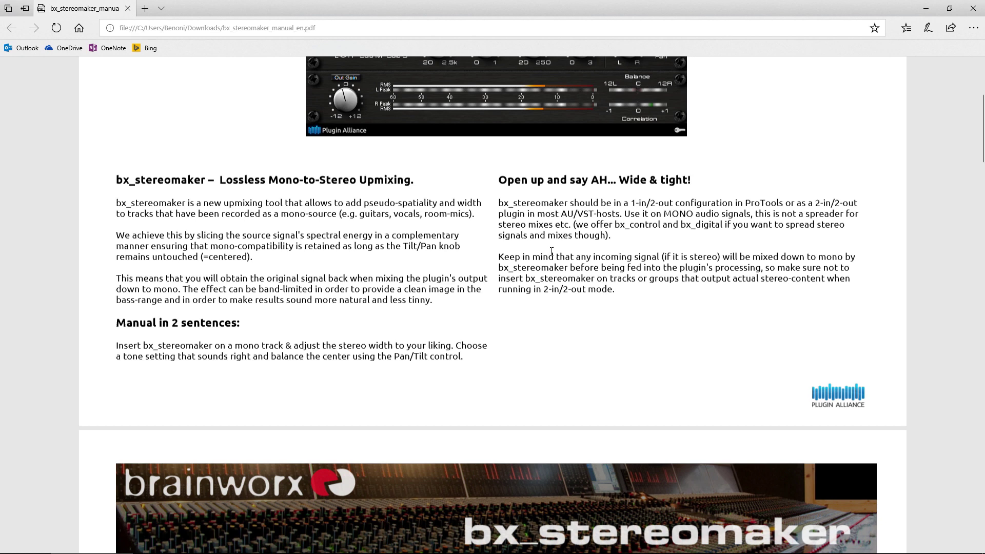
pyautogui.moveTo(658, 214); pyautogui.dragTo(751, 214)
pyautogui.click(537, 272)
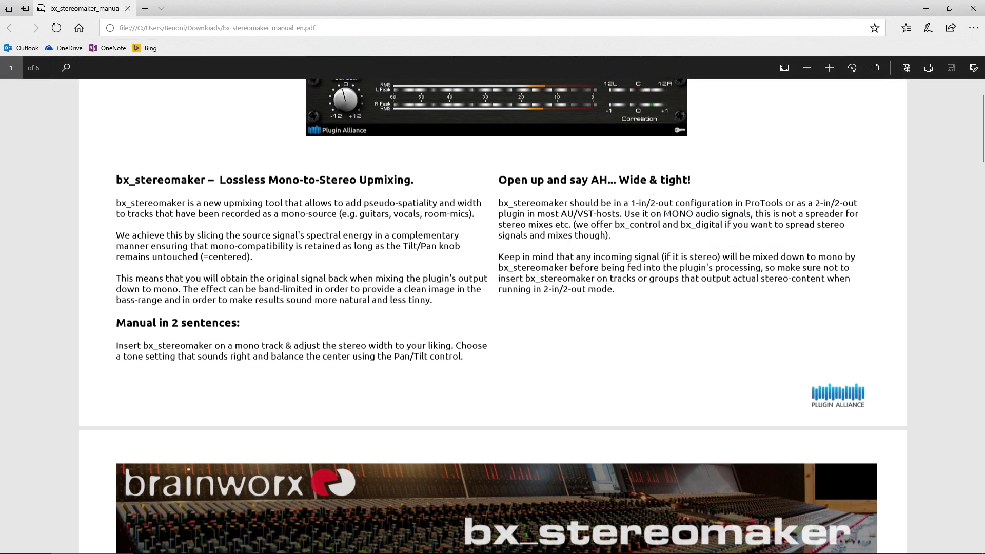
pyautogui.scroll(-5, 471, 278)
pyautogui.scroll(4, 441, 301)
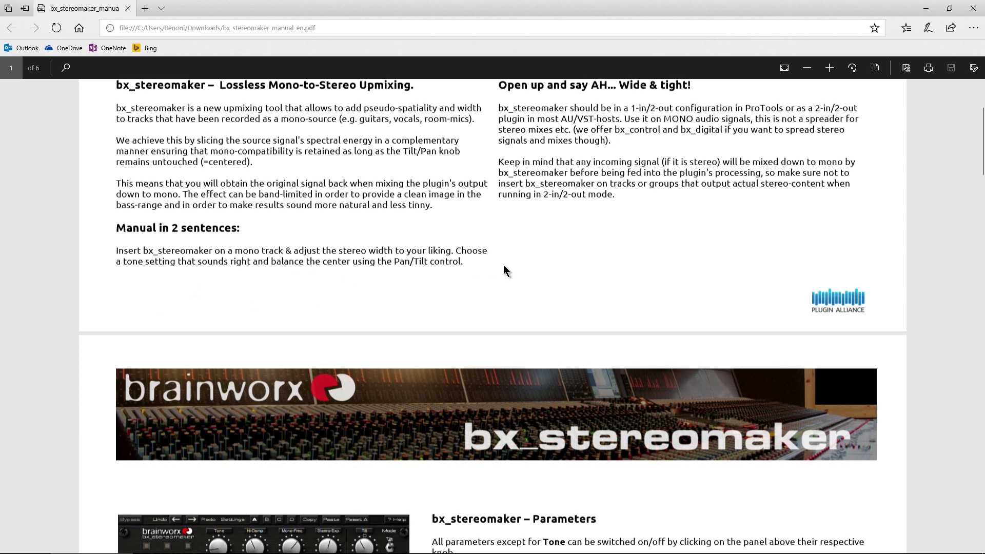
pyautogui.scroll(-4, 503, 264)
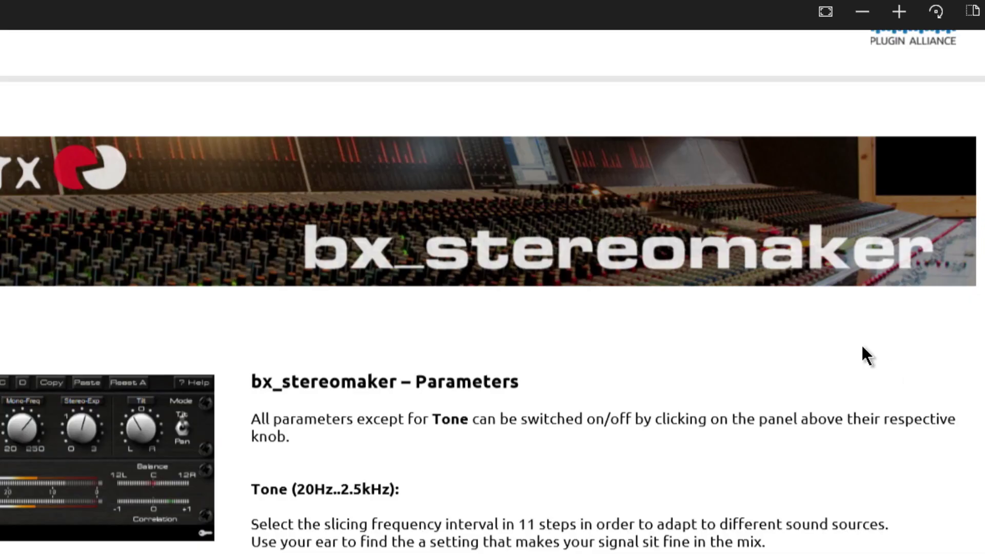
pyautogui.scroll(-5, 862, 349)
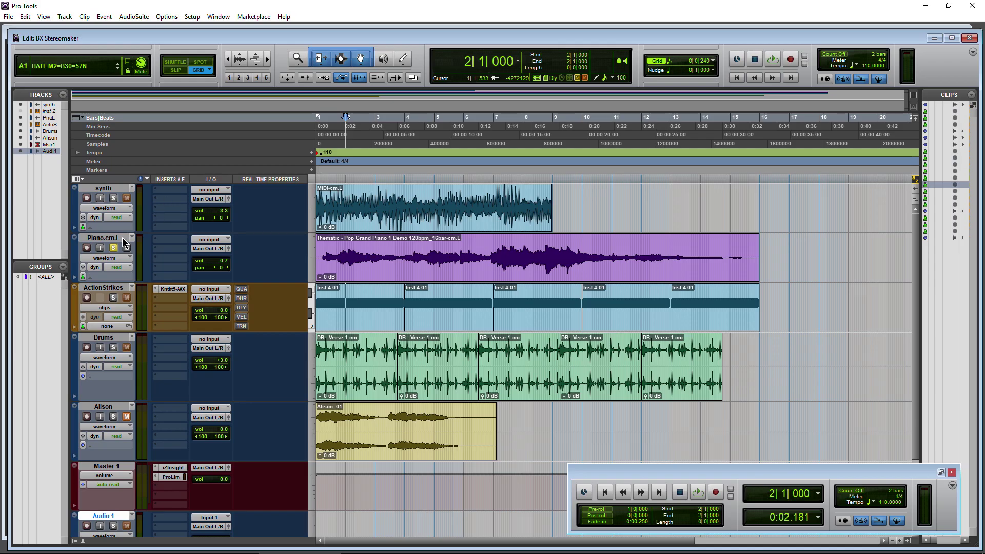
# - Solo the synth track and play it briefly to hear it dry
pyautogui.click(114, 248)
pyautogui.click(112, 249)
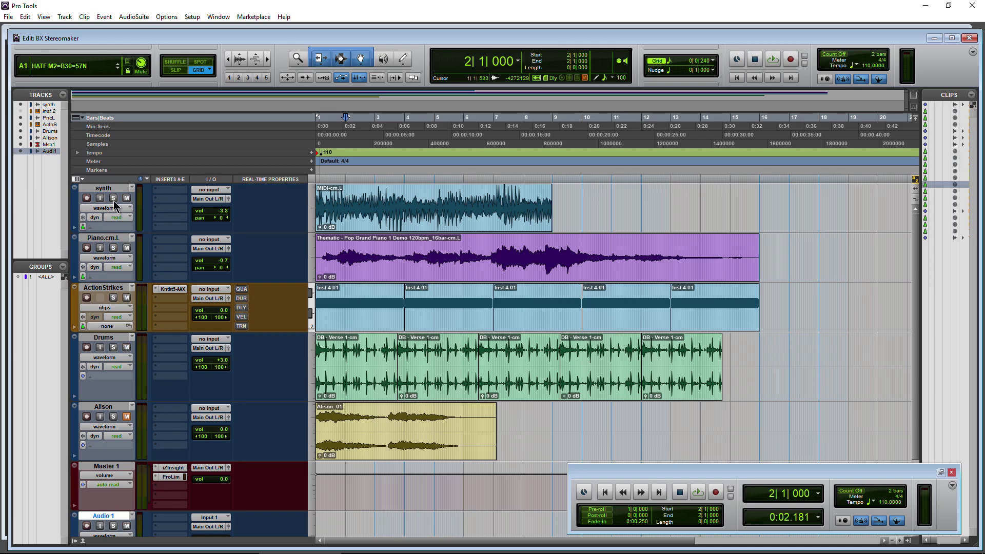
pyautogui.click(114, 198)
pyautogui.press('space')
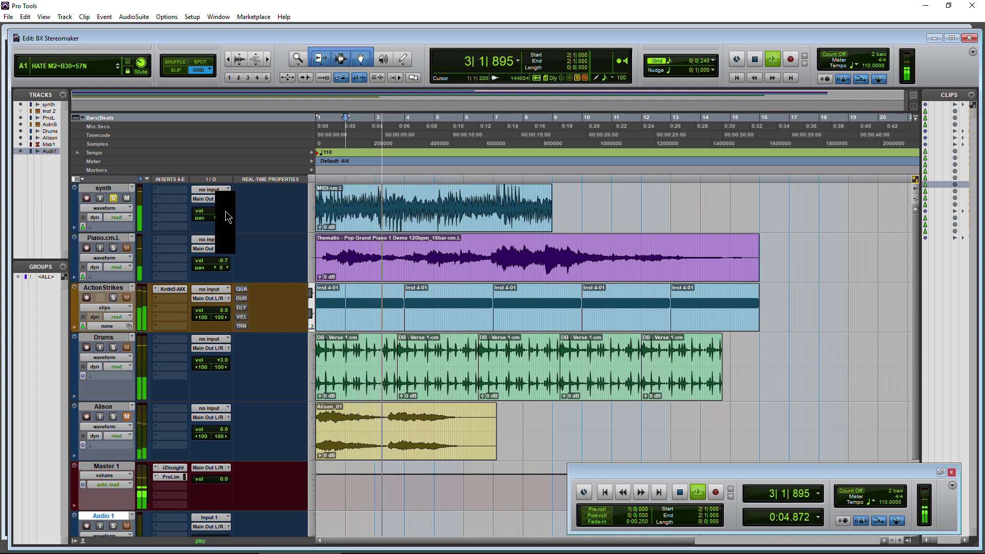
pyautogui.press('space')
# - Insert bx_stereomaker on the synth and compare it bypassed and active during playback
pyautogui.click(172, 191)
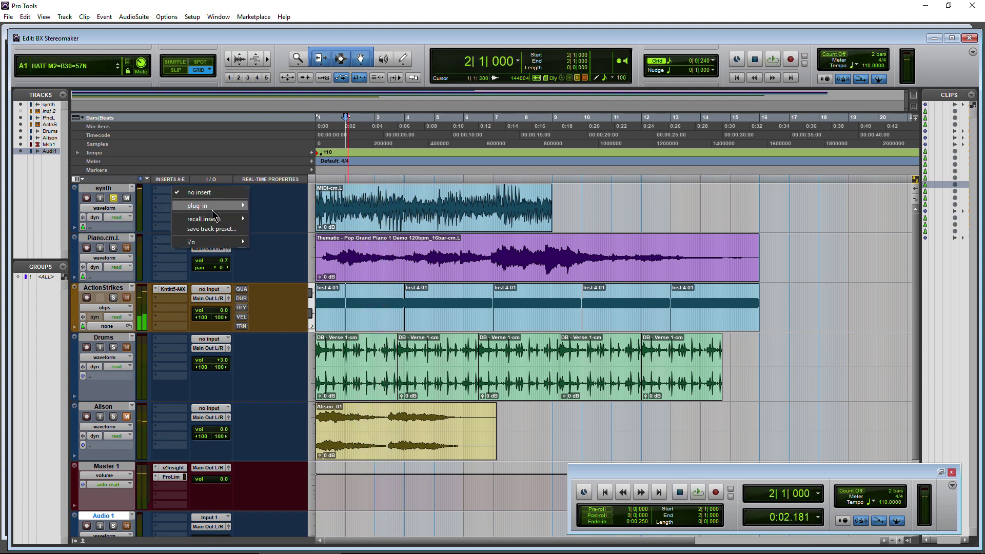
pyautogui.moveTo(213, 211)
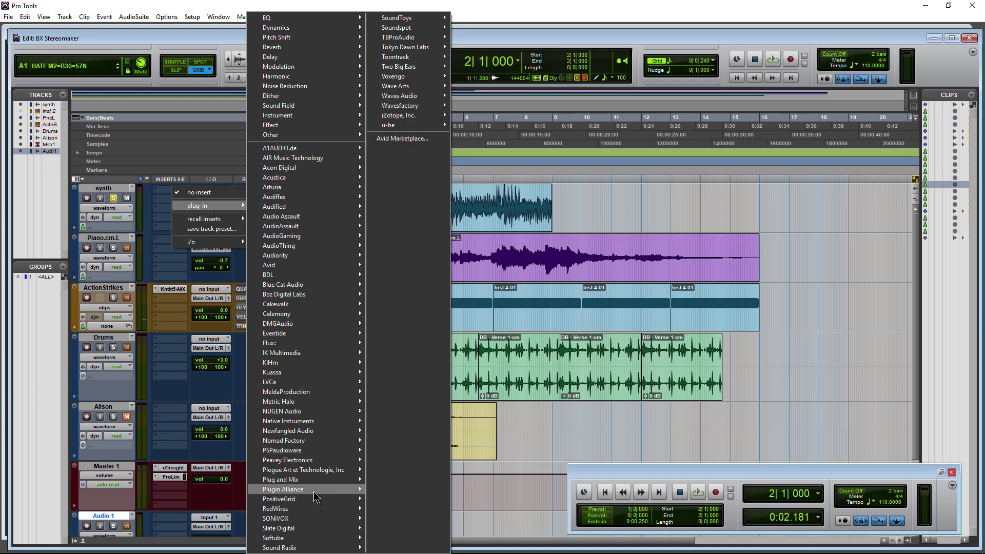
pyautogui.moveTo(316, 497)
pyautogui.click(448, 302)
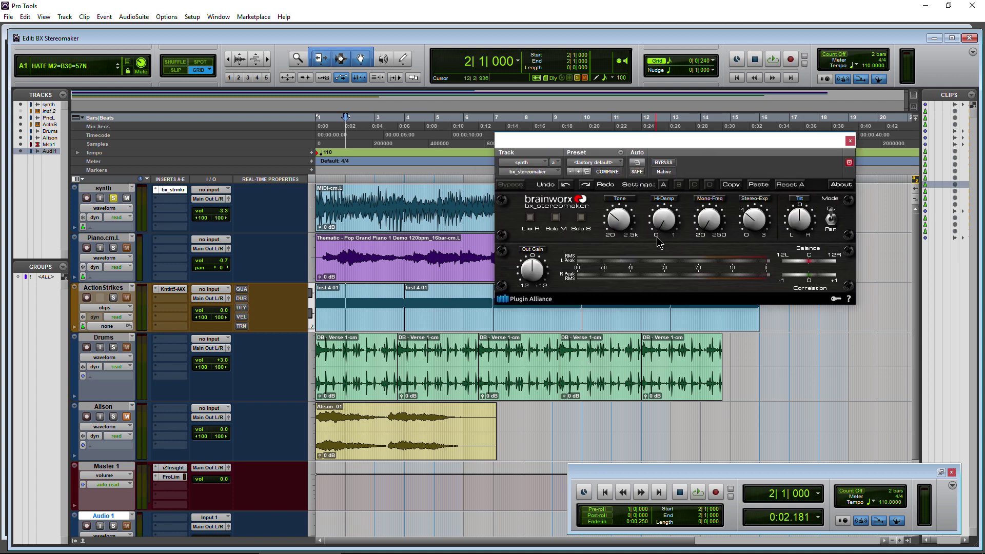
pyautogui.press('space')
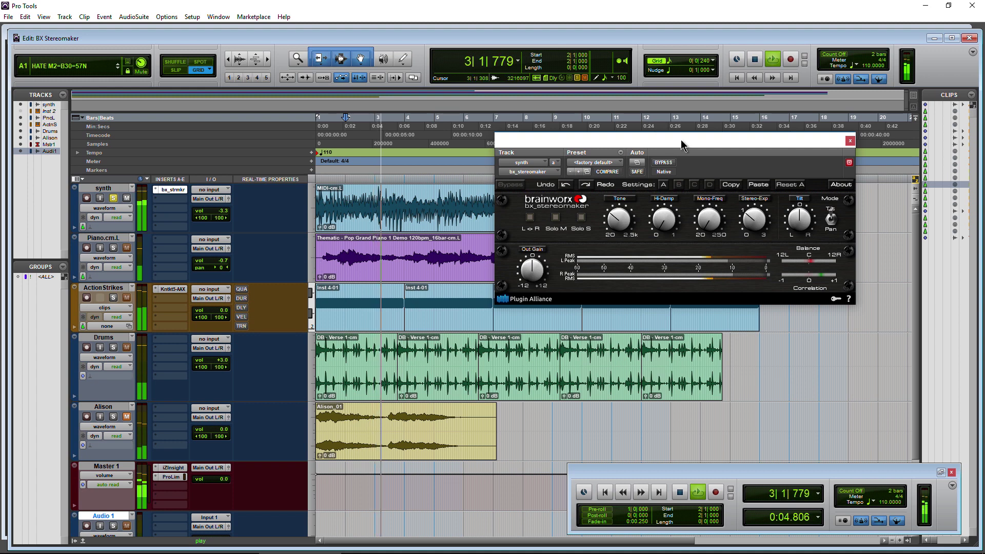
pyautogui.click(666, 164)
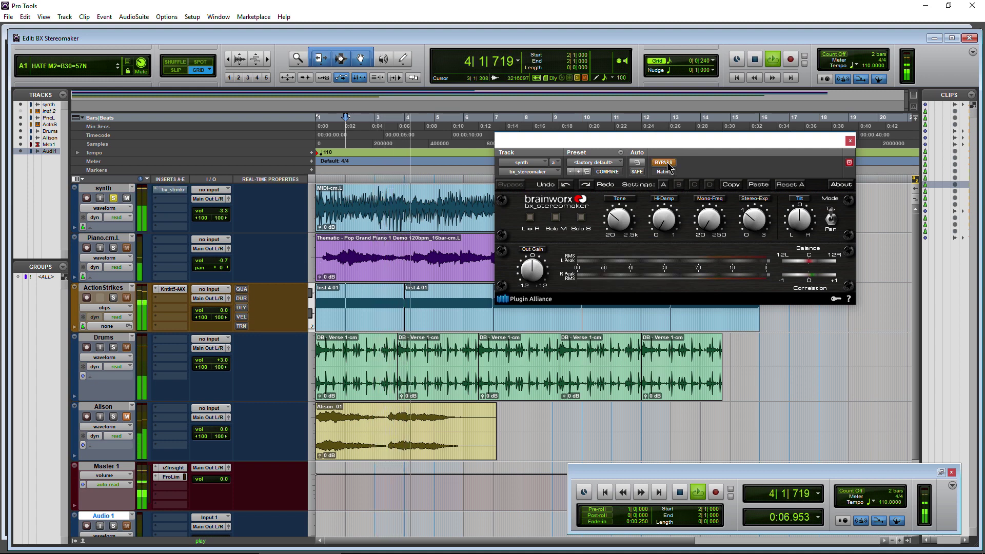
pyautogui.click(665, 162)
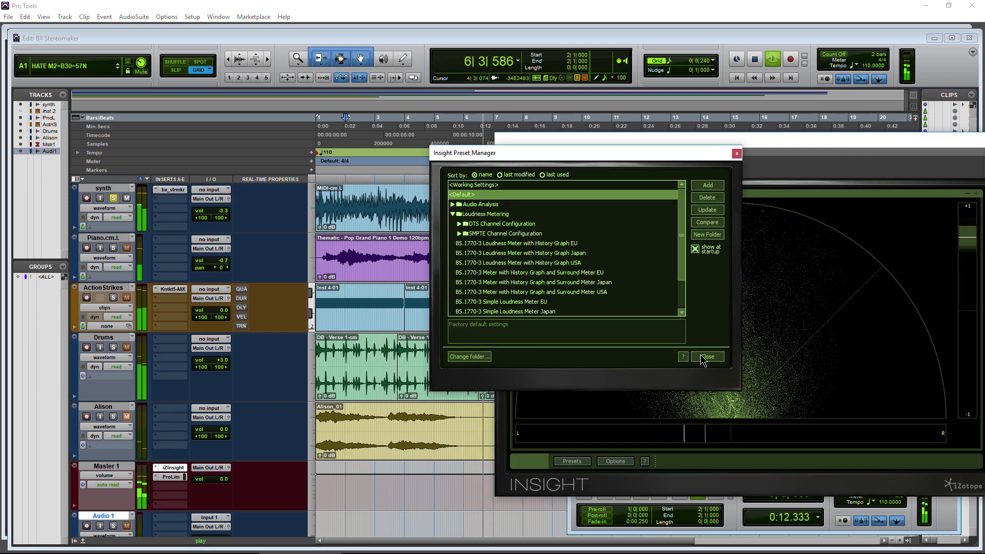
# - Open iZotope Insight on Master and arrange it beside the synth's bx_stereomaker window
pyautogui.click(706, 354)
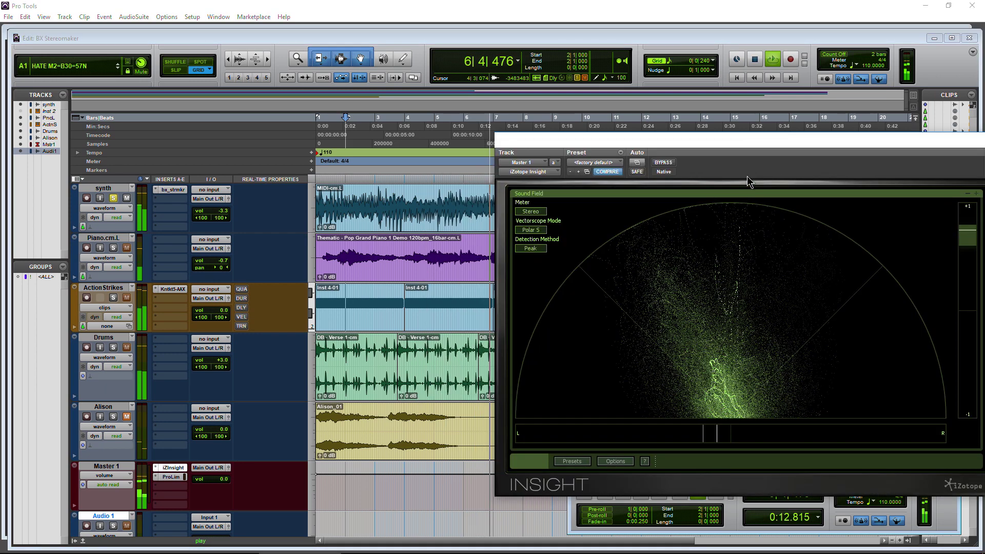
pyautogui.moveTo(760, 139); pyautogui.dragTo(382, 343)
pyautogui.press('space')
pyautogui.click(173, 189)
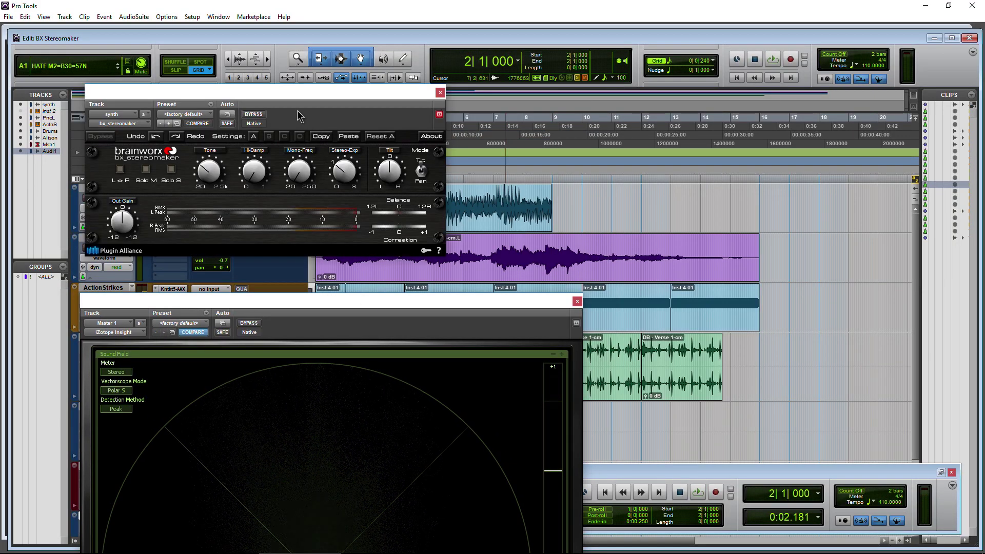
pyautogui.moveTo(328, 94); pyautogui.dragTo(798, 90)
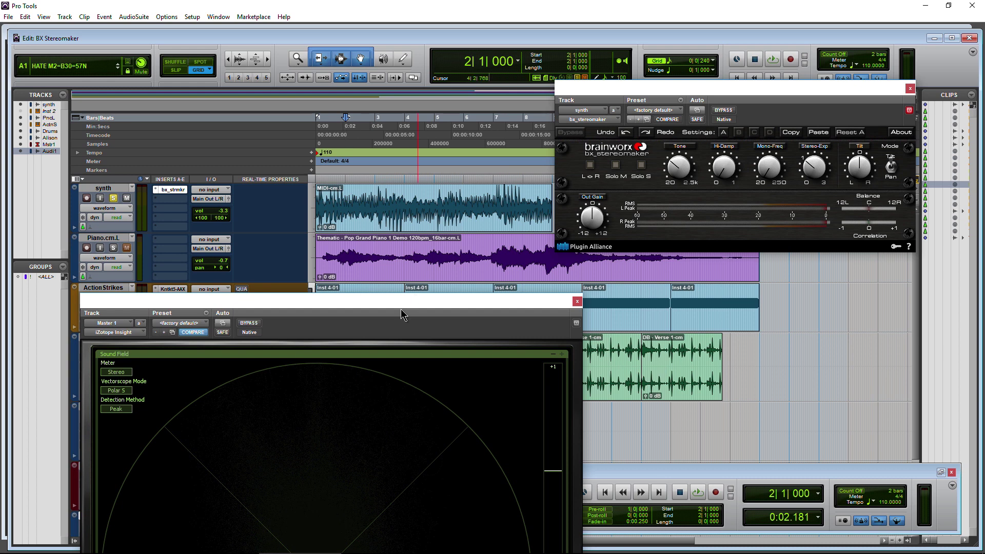
pyautogui.moveTo(401, 309); pyautogui.dragTo(369, 142)
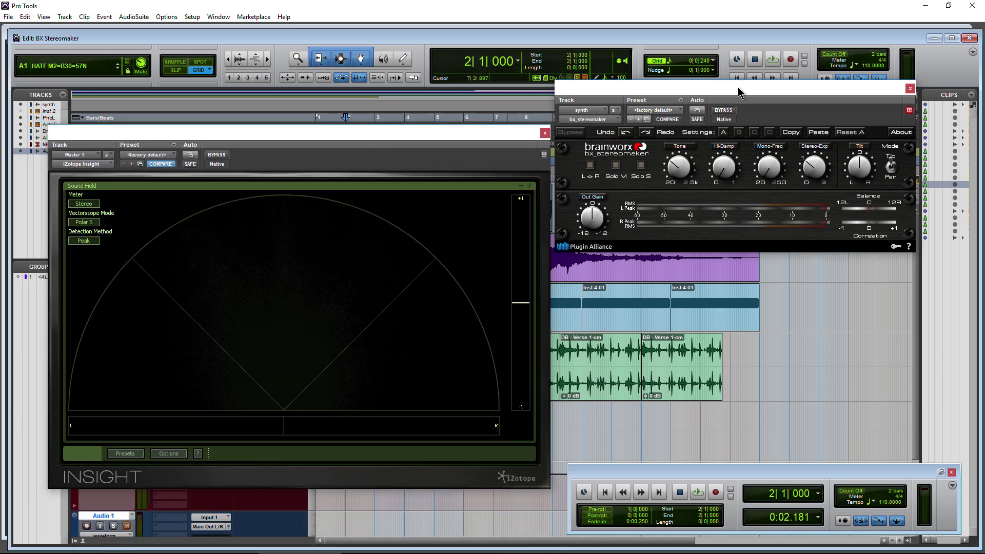
pyautogui.moveTo(737, 87); pyautogui.dragTo(746, 106)
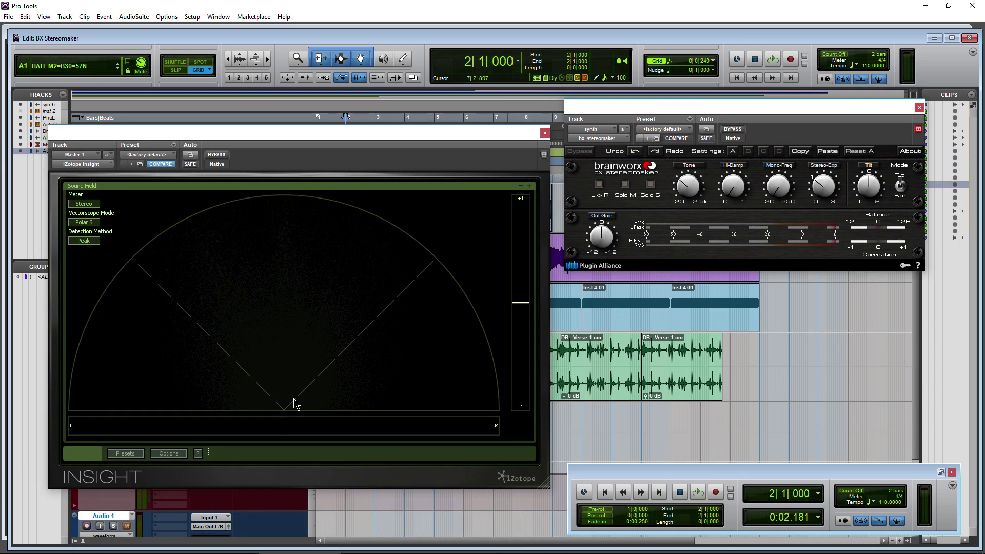
# - Play and watch the sound field with bx_stereomaker bypassed, then active
pyautogui.press('space')
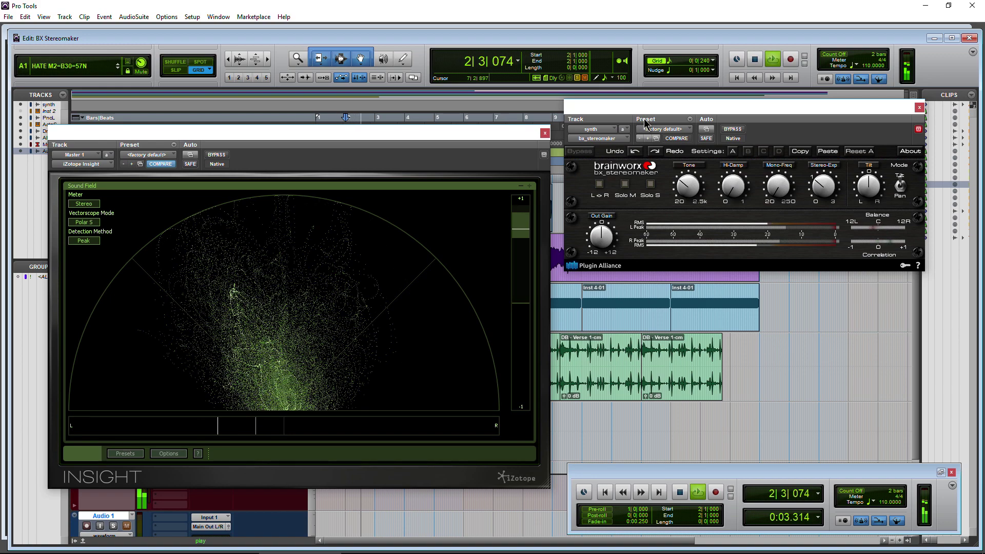
pyautogui.click(733, 130)
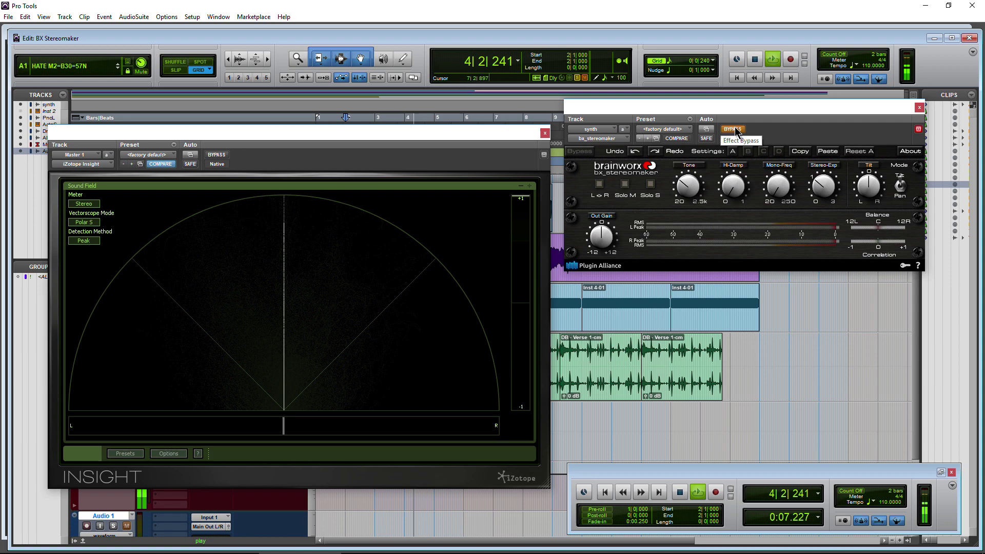
pyautogui.click(733, 130)
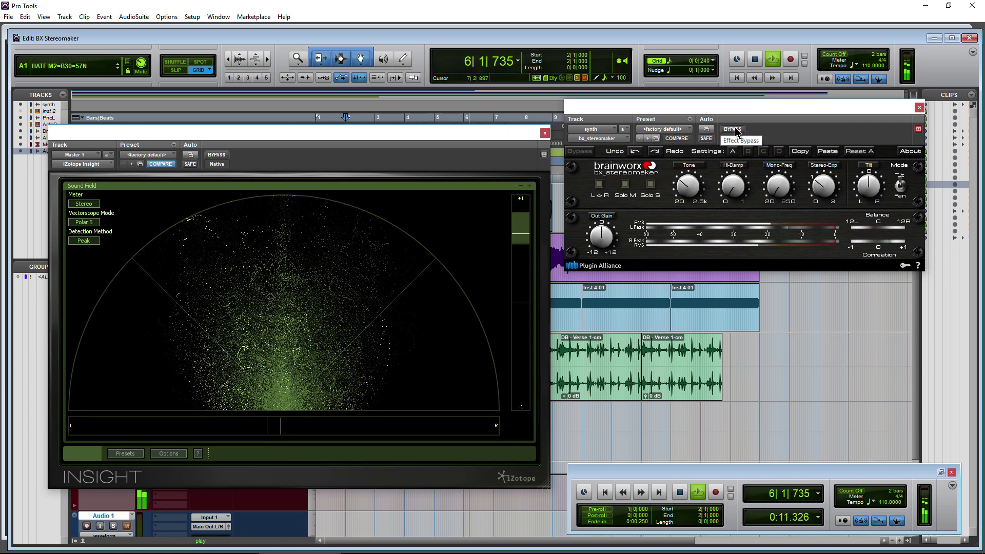
pyautogui.press('space')
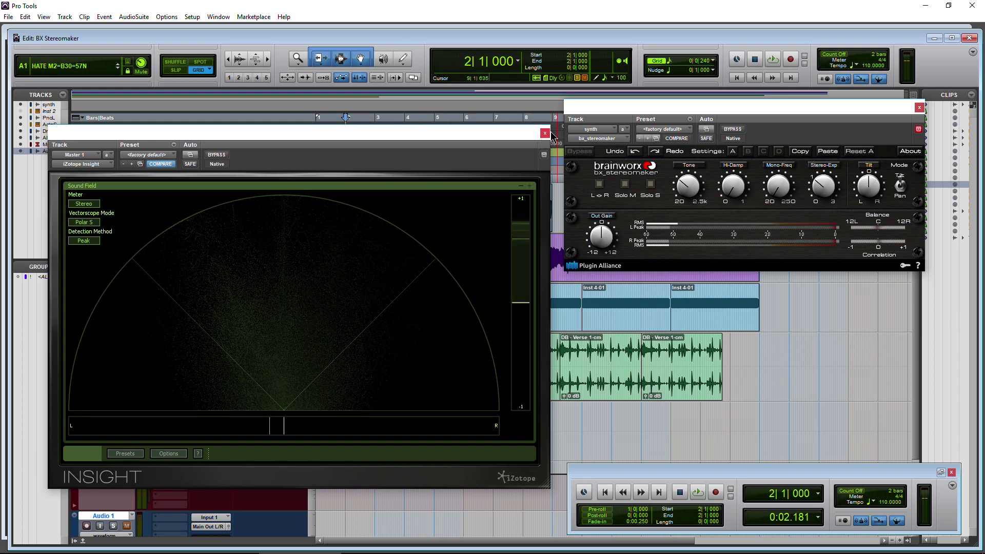
pyautogui.click(92, 543)
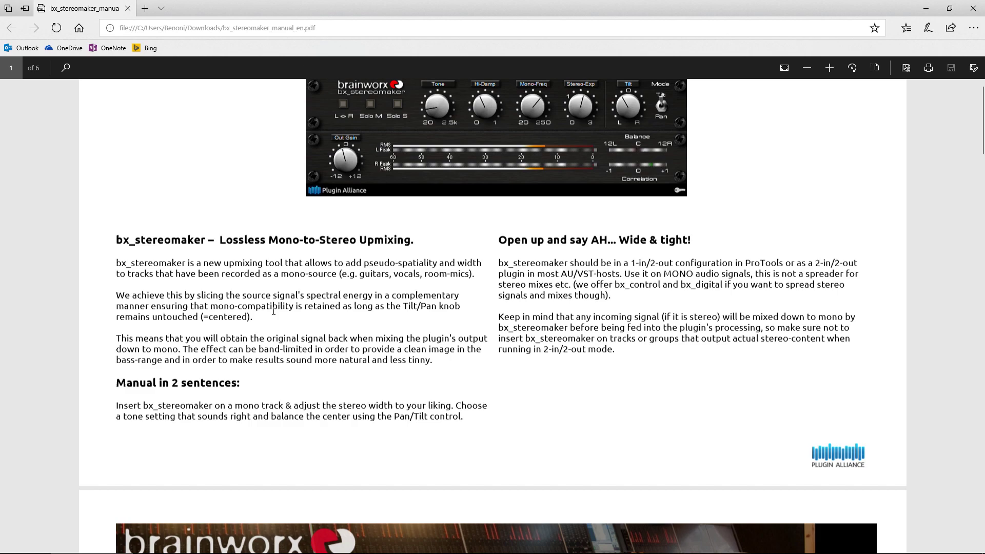
pyautogui.scroll(-10, 588, 313)
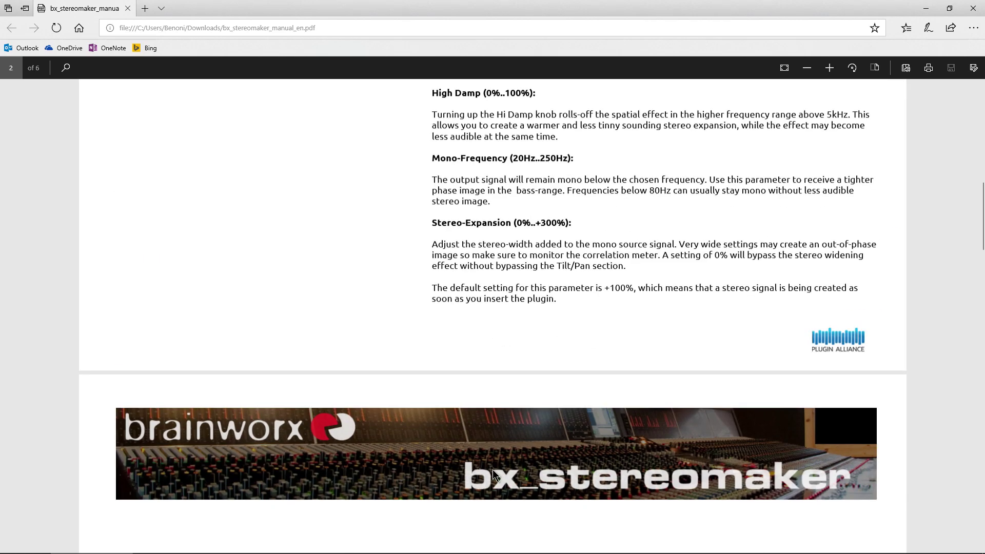
# - Raise the synth stereomaker's Tone from 125 Hz to about 1540 Hz during playback
pyautogui.click(303, 543)
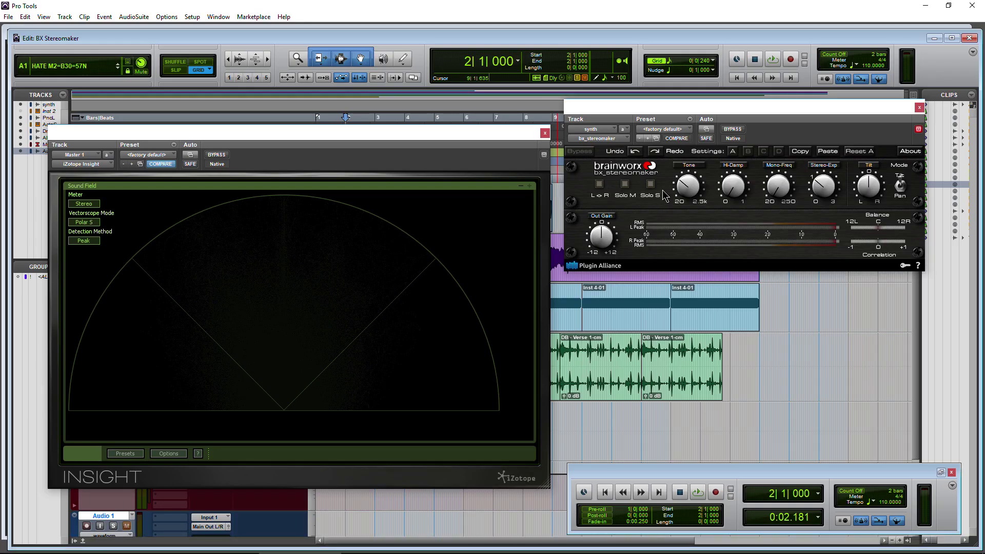
pyautogui.press('space')
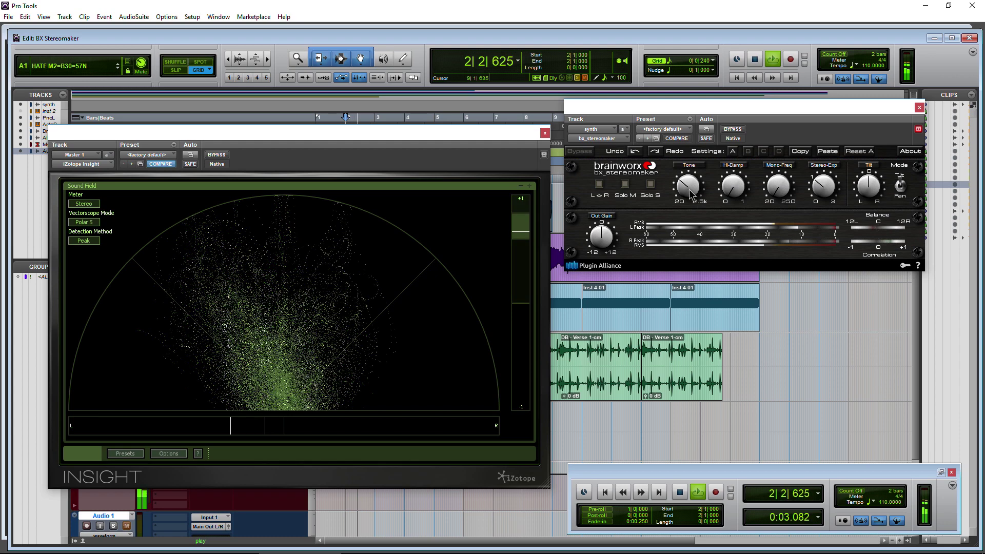
pyautogui.moveTo(691, 185)
pyautogui.moveTo(691, 185); pyautogui.dragTo(690, 156)
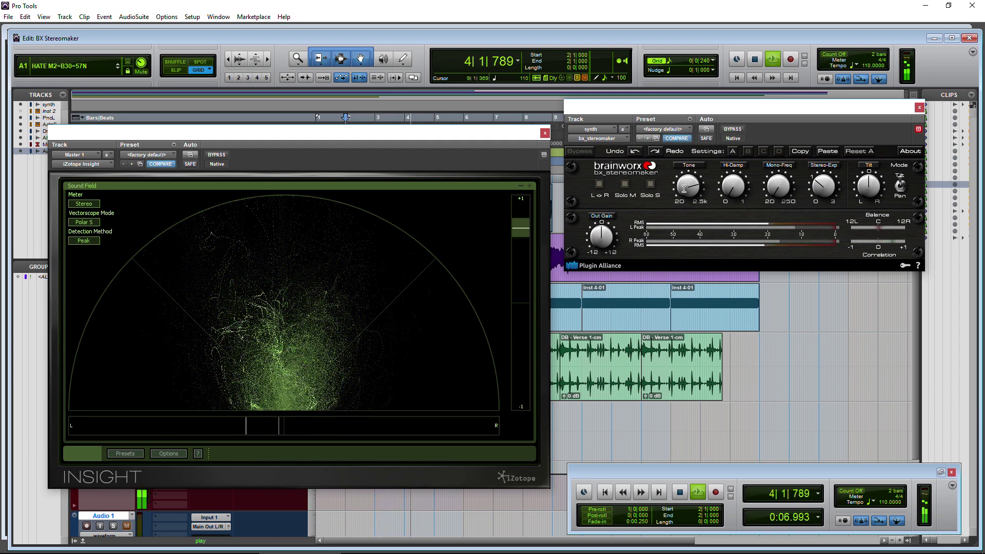
pyautogui.moveTo(687, 193)
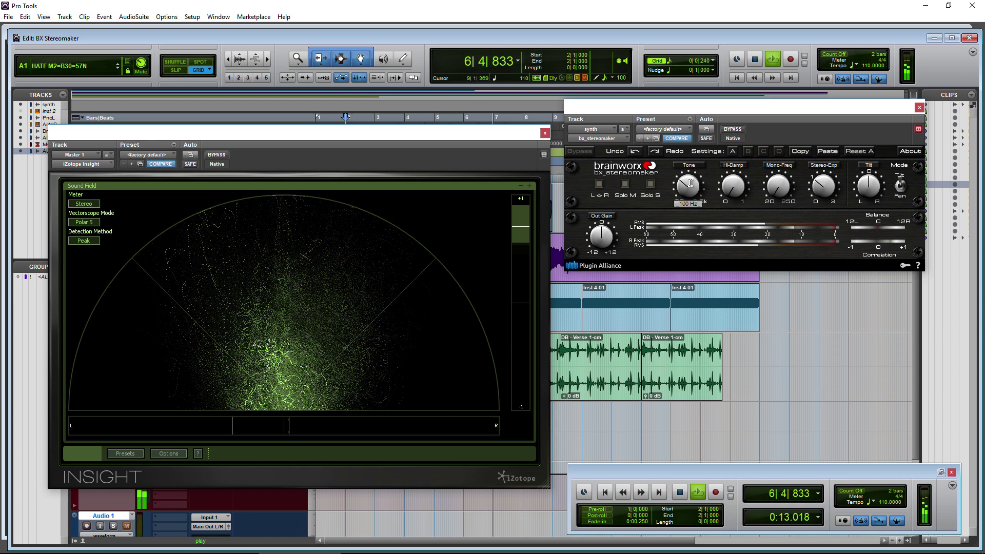
pyautogui.moveTo(689, 183); pyautogui.dragTo(687, 157)
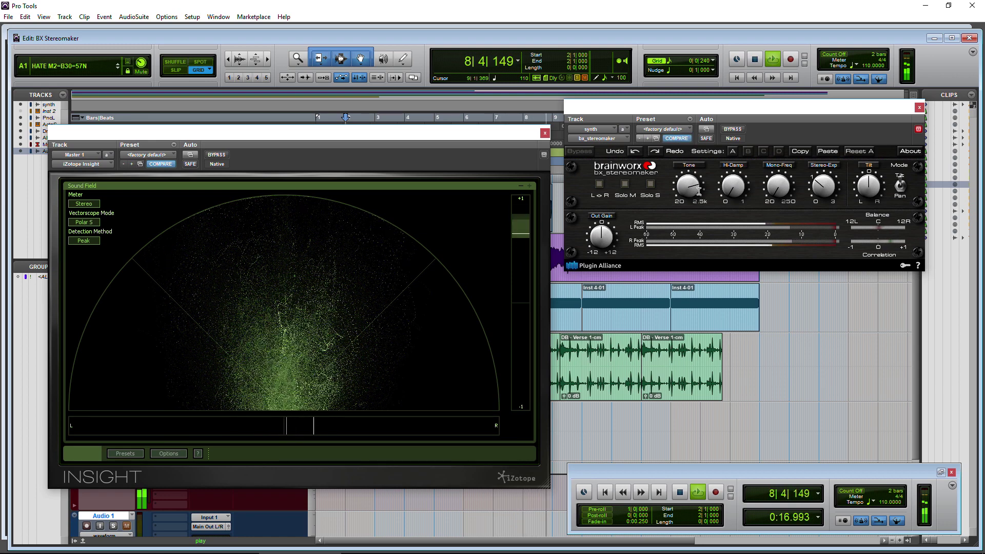
# - Stop playback, close the Insight meter and move the stereomaker window aside
pyautogui.press('space')
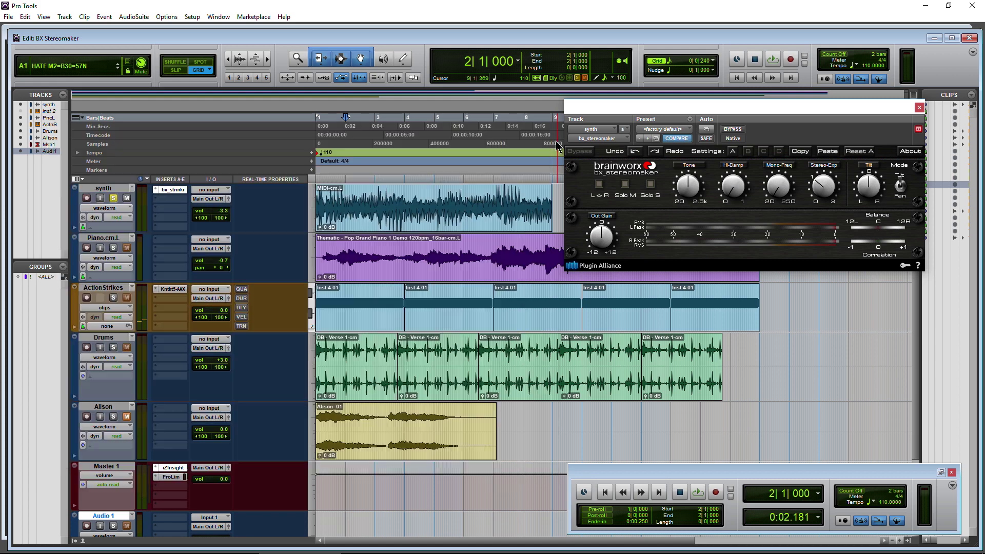
pyautogui.click(544, 133)
pyautogui.moveTo(711, 109); pyautogui.dragTo(592, 115)
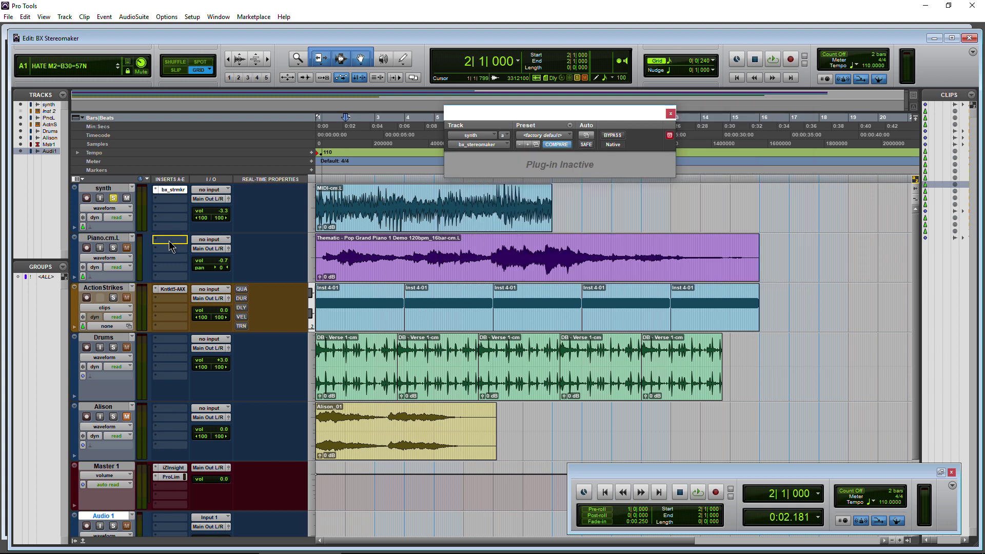
# - Move bx_stereomaker from the synth to Piano.cm.L and solo the piano from 2|4|720
pyautogui.moveTo(170, 246); pyautogui.dragTo(169, 246)
pyautogui.click(373, 135)
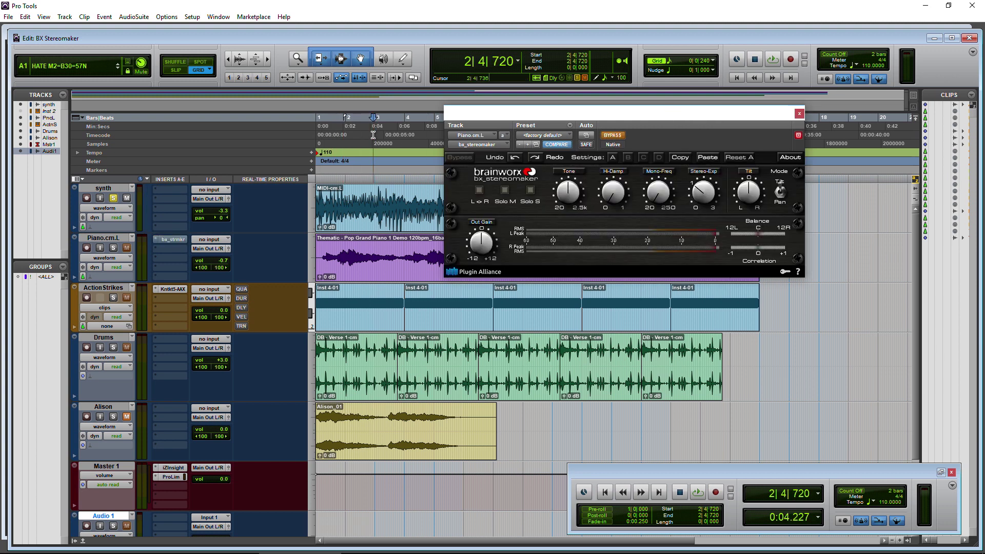
pyautogui.press('space')
pyautogui.press('space')
pyautogui.click(113, 248)
pyautogui.press('space')
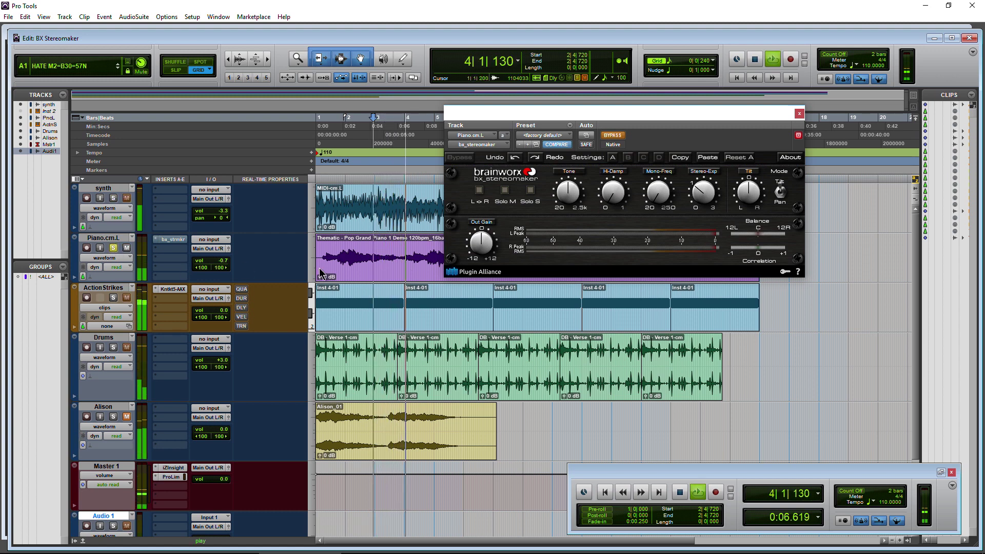
# - Set the stereomaker output gain to +1.9 dB and A/B the piano bypassed and active
pyautogui.moveTo(480, 242); pyautogui.dragTo(482, 231)
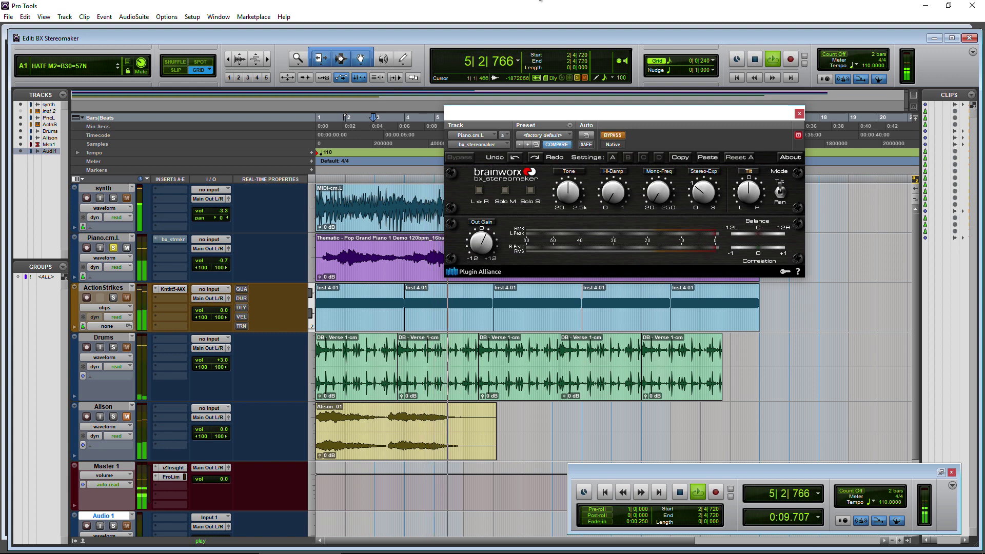
pyautogui.click(614, 136)
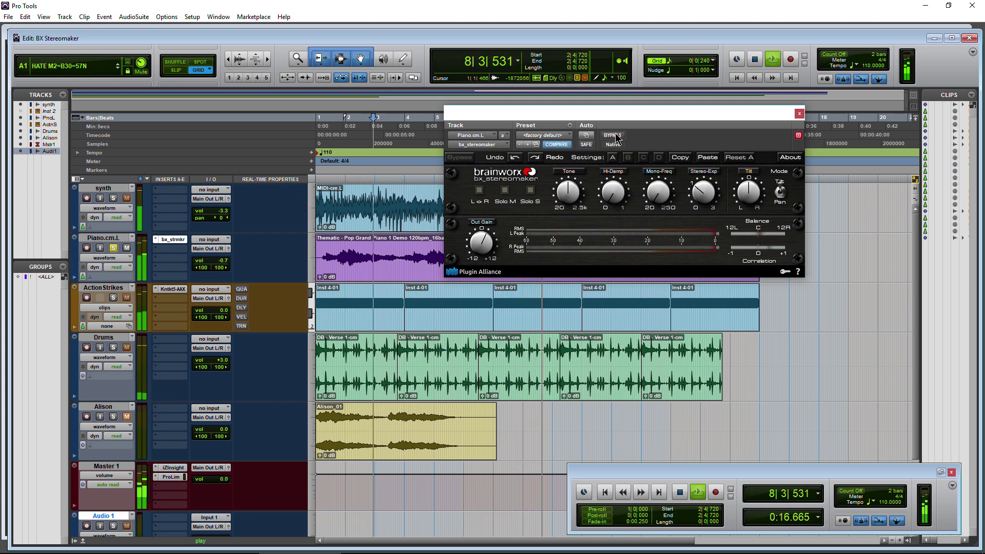
pyautogui.click(616, 136)
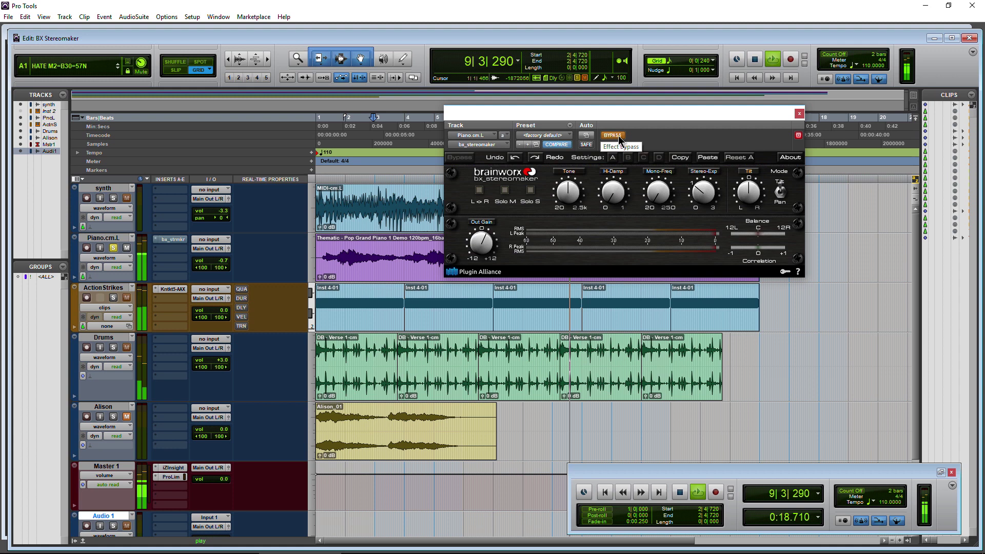
pyautogui.click(618, 137)
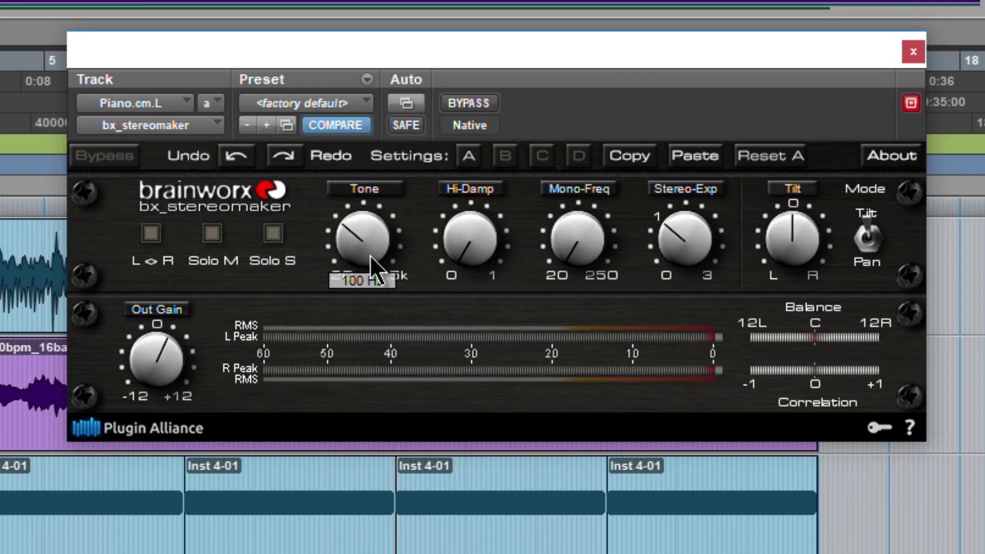
pyautogui.moveTo(566, 199); pyautogui.dragTo(570, 196)
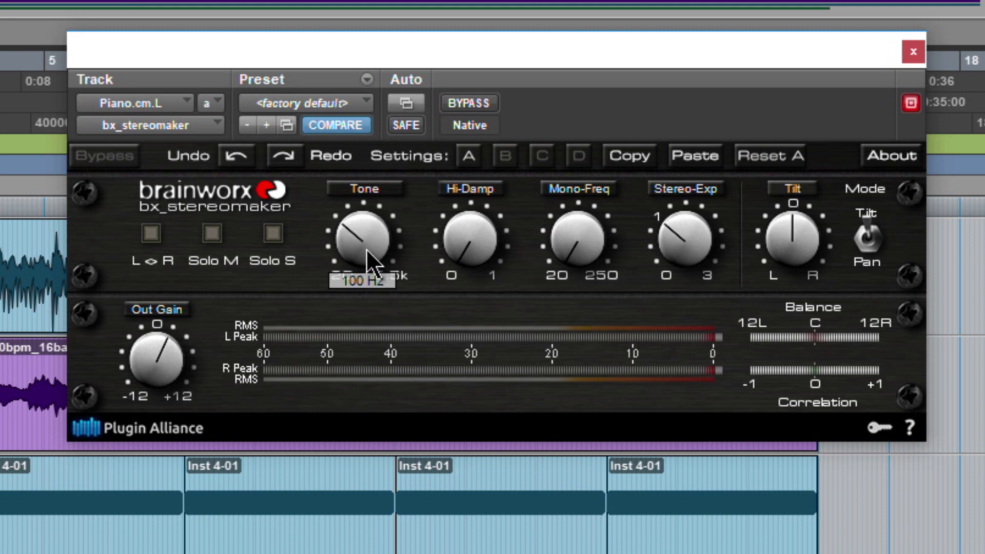
pyautogui.moveTo(368, 261); pyautogui.dragTo(361, 259)
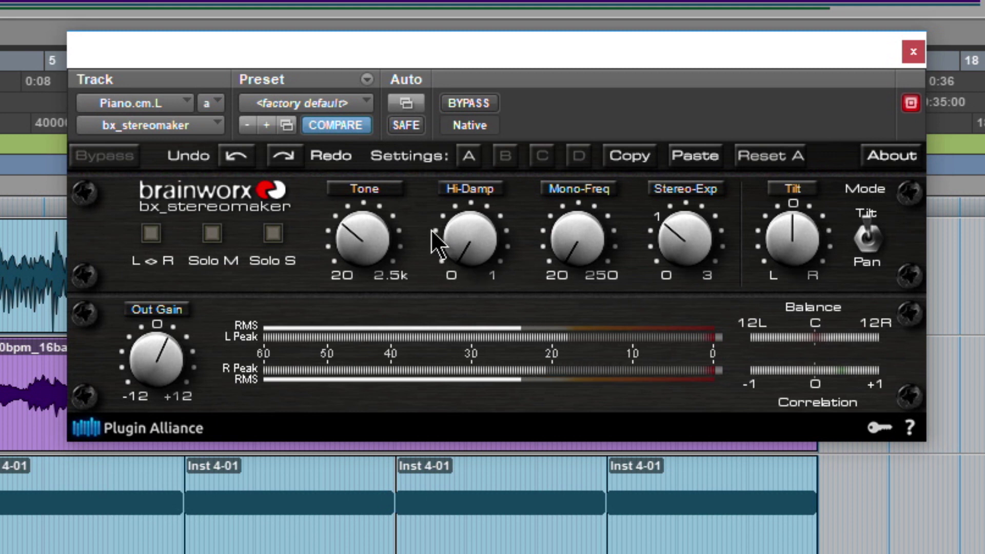
pyautogui.click(478, 189)
pyautogui.click(564, 189)
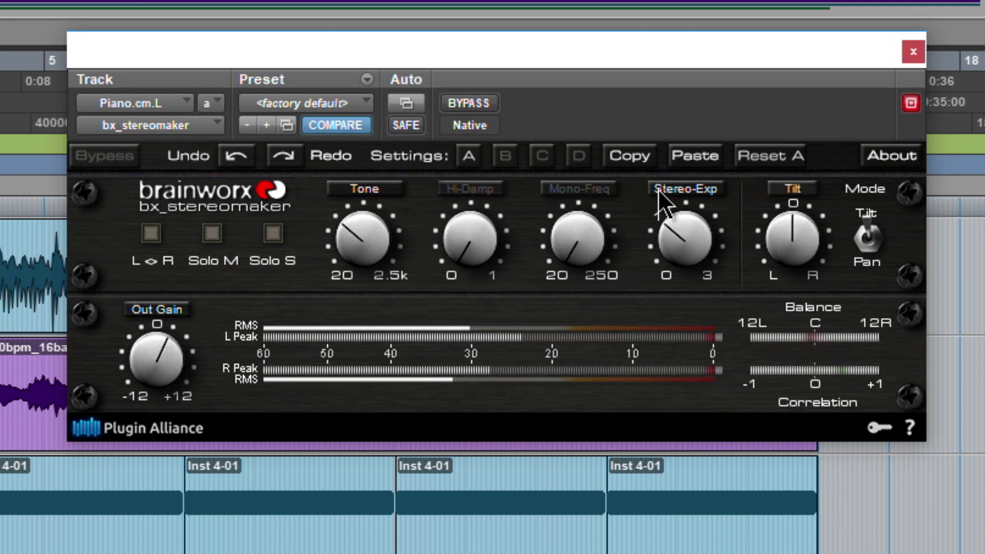
pyautogui.click(666, 189)
pyautogui.click(666, 189)
pyautogui.click(562, 187)
pyautogui.click(488, 191)
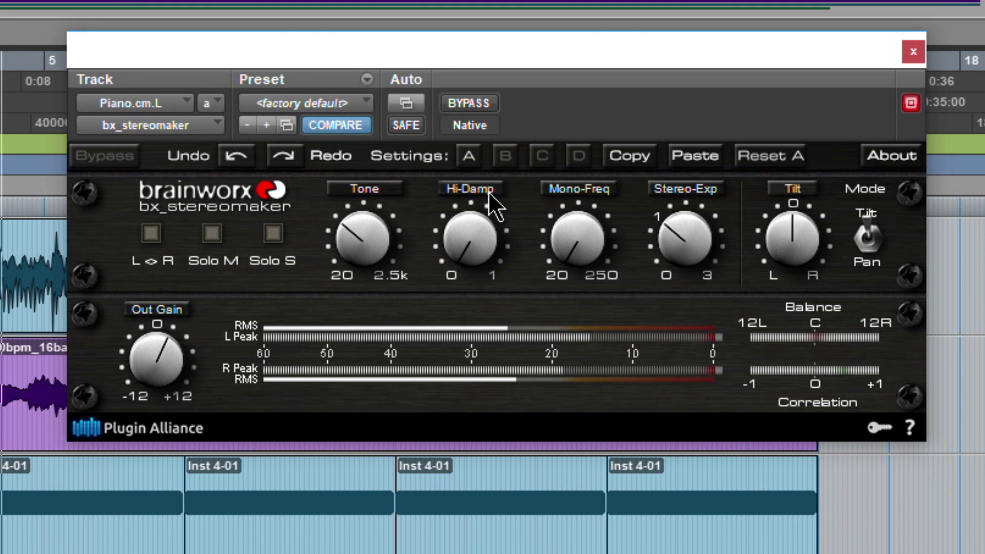
pyautogui.click(691, 192)
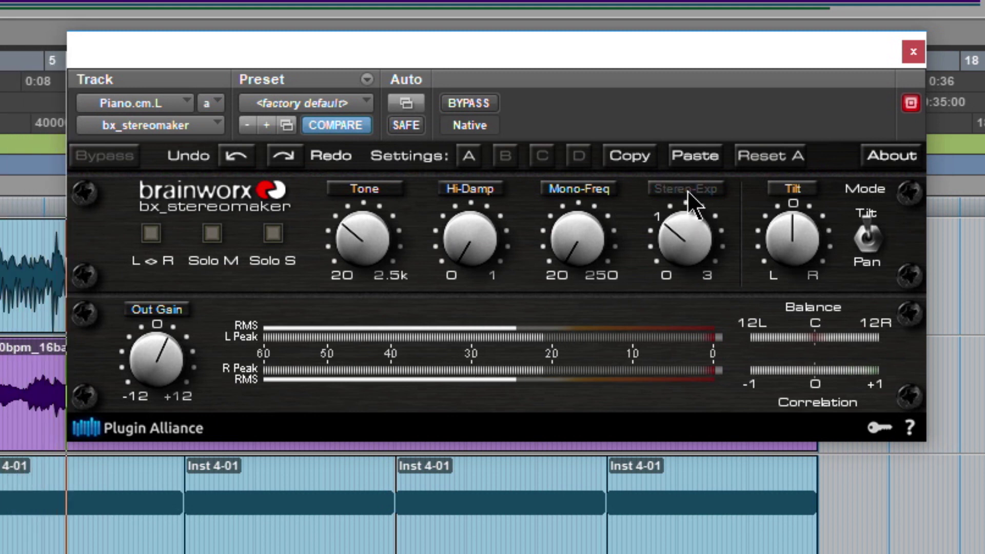
pyautogui.click(689, 191)
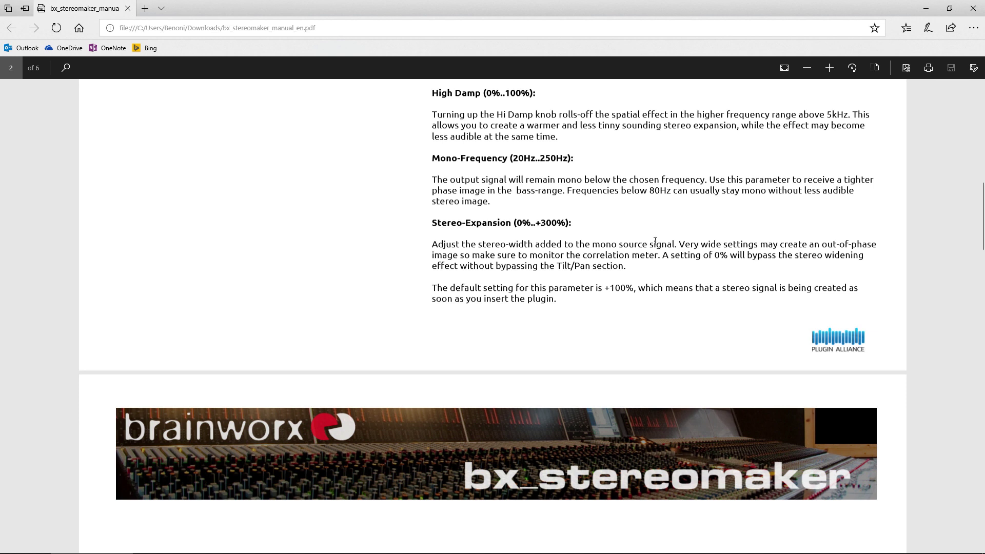
# - Highlight the manual's 80Hz Mono-Frequency recommendation, then clear the selection
pyautogui.doubleClick(659, 190)
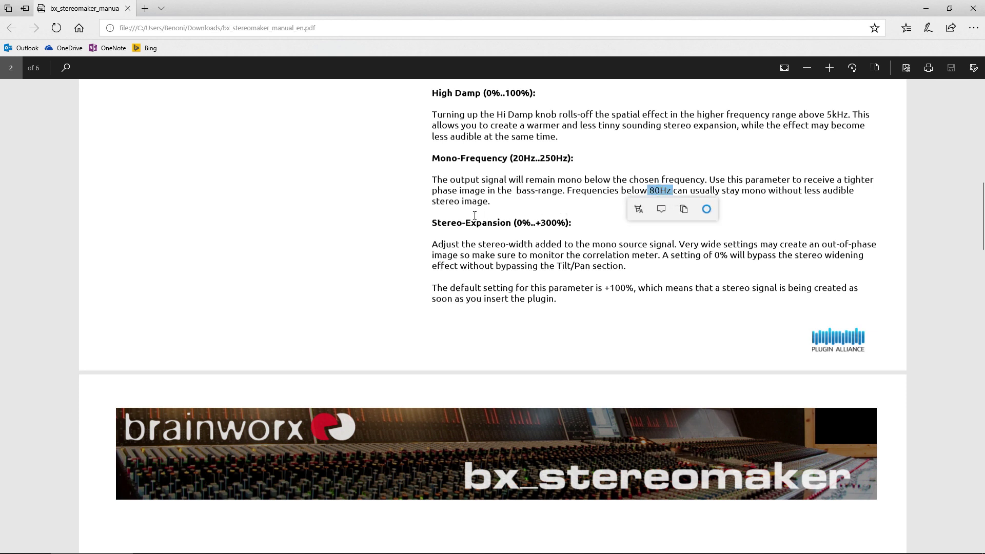
pyautogui.click(449, 255)
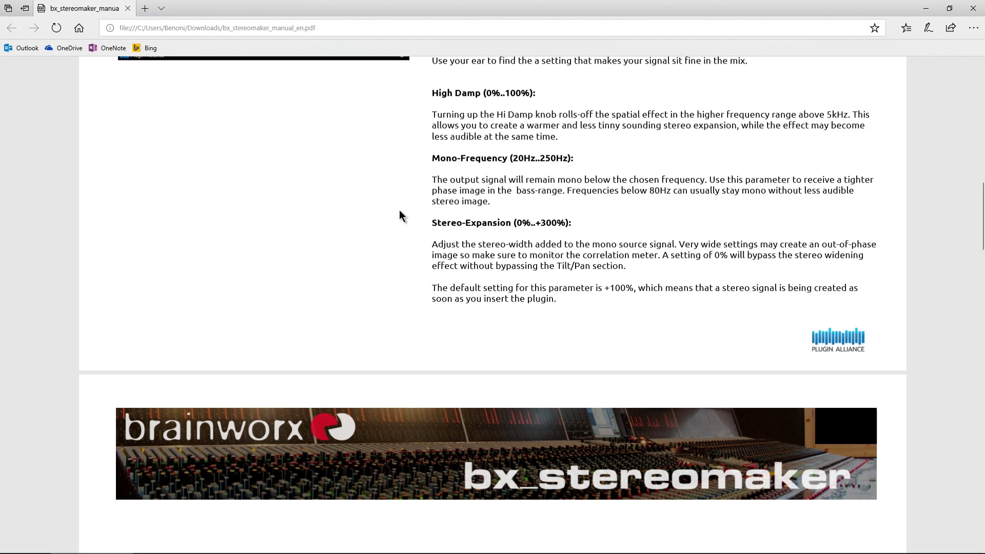
# - Scroll the manual past Tilt/Pan to the Switches page covering L<>R, Solo M and Solo S
pyautogui.scroll(-5, 399, 213)
pyautogui.scroll(-5, 466, 292)
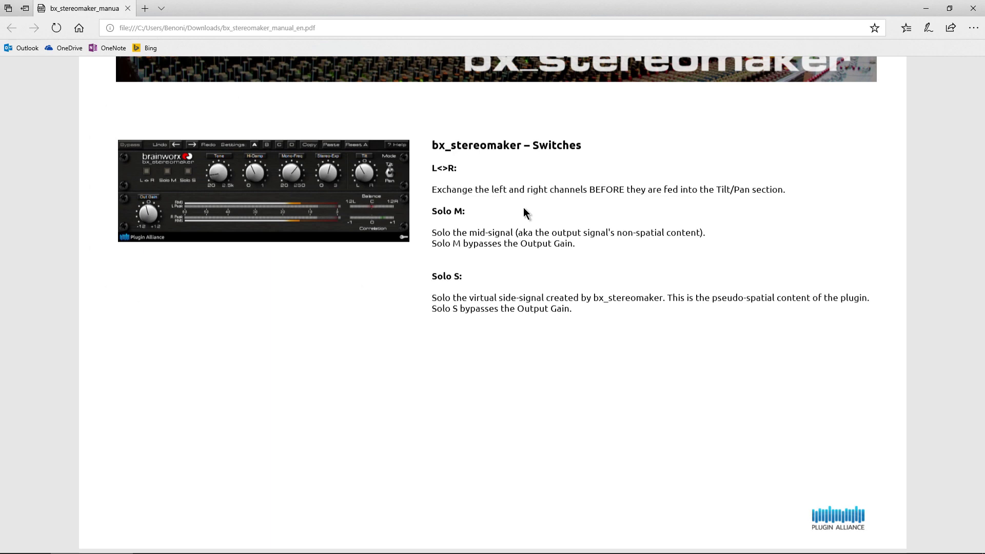
# - Scroll through the Meters page to the General features page on bypass, undo and A/B/C/D
pyautogui.scroll(-10, 523, 207)
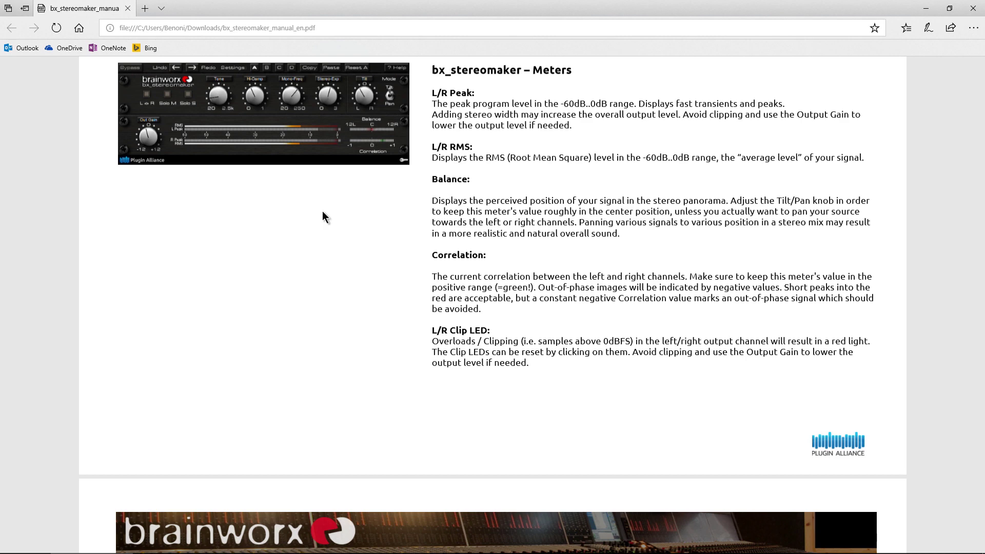
pyautogui.scroll(-5, 377, 231)
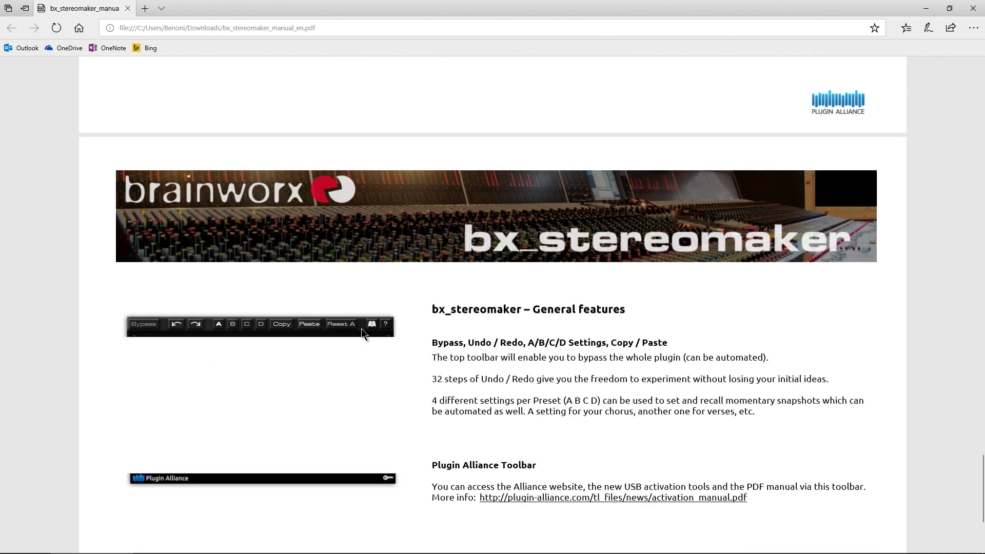
pyautogui.scroll(-3, 362, 334)
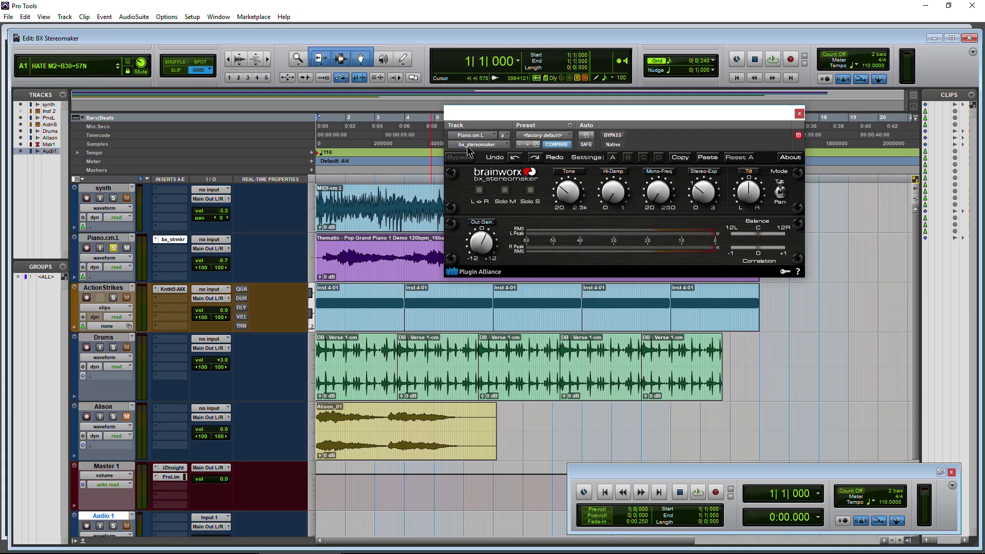
# - Play from bar 2, sweep Hi-Damp to 81% then 13%, and raise Mono-Freq to about 102.8 Hz
pyautogui.click(772, 77)
pyautogui.press('space')
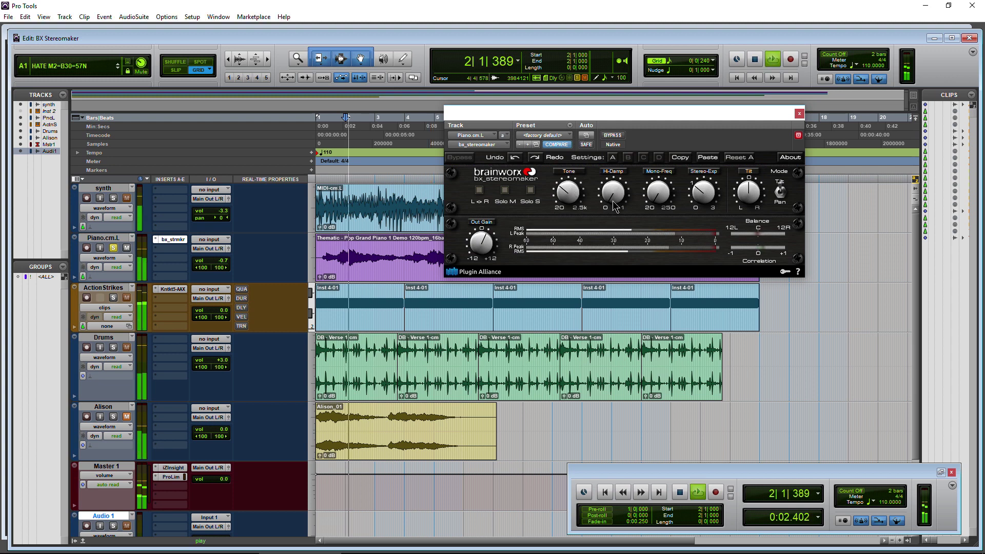
pyautogui.moveTo(619, 201); pyautogui.dragTo(606, 119)
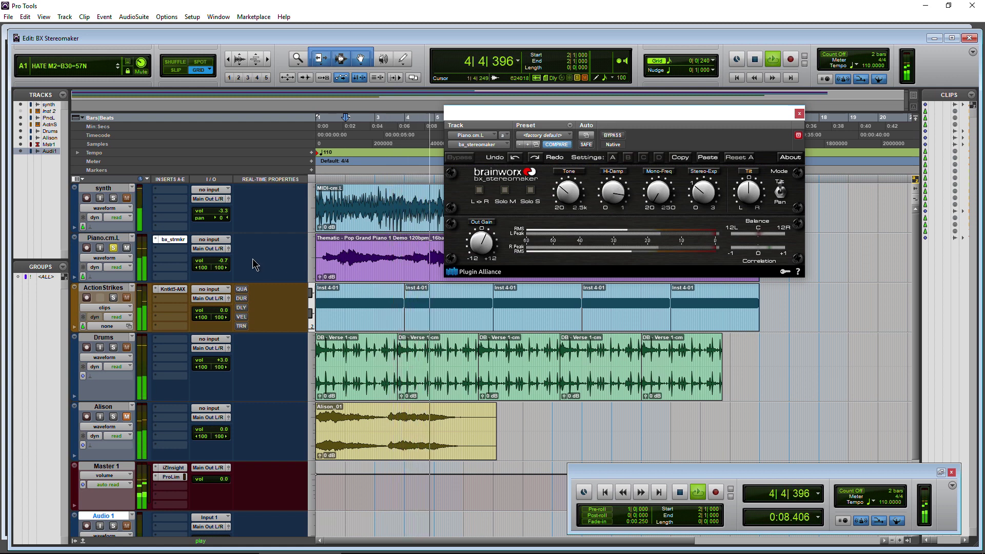
pyautogui.moveTo(614, 198)
pyautogui.moveTo(615, 198); pyautogui.dragTo(632, 231)
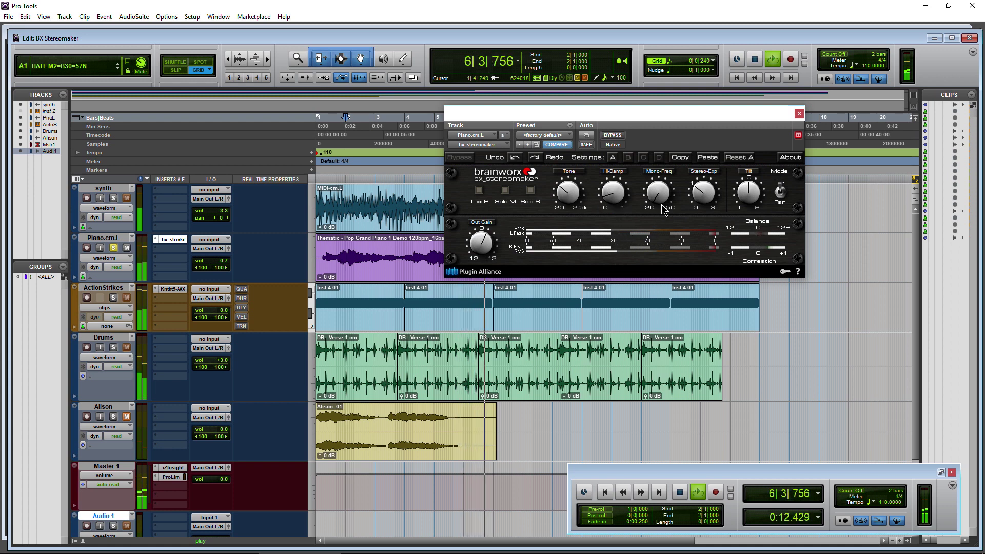
pyautogui.moveTo(660, 197)
pyautogui.moveTo(660, 195); pyautogui.dragTo(656, 157)
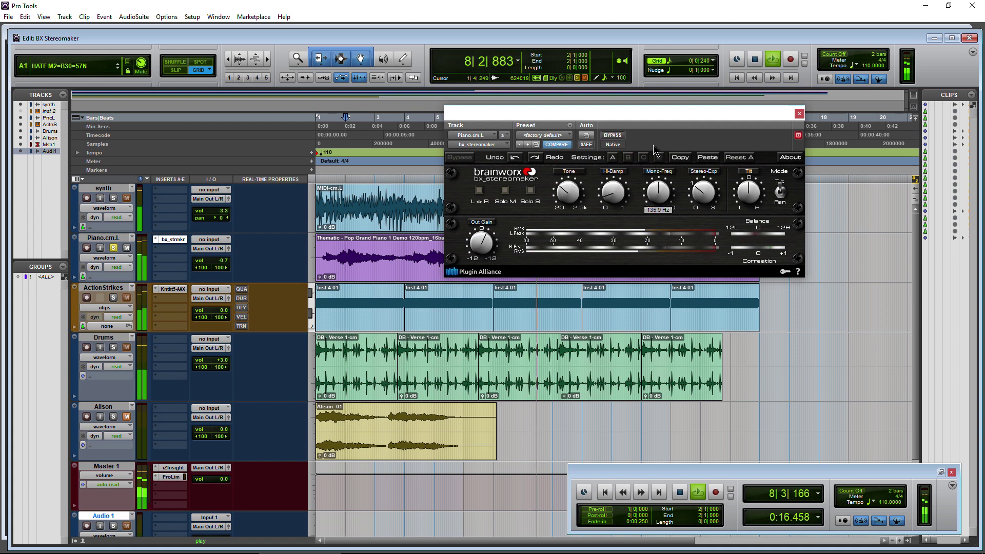
pyautogui.press('space')
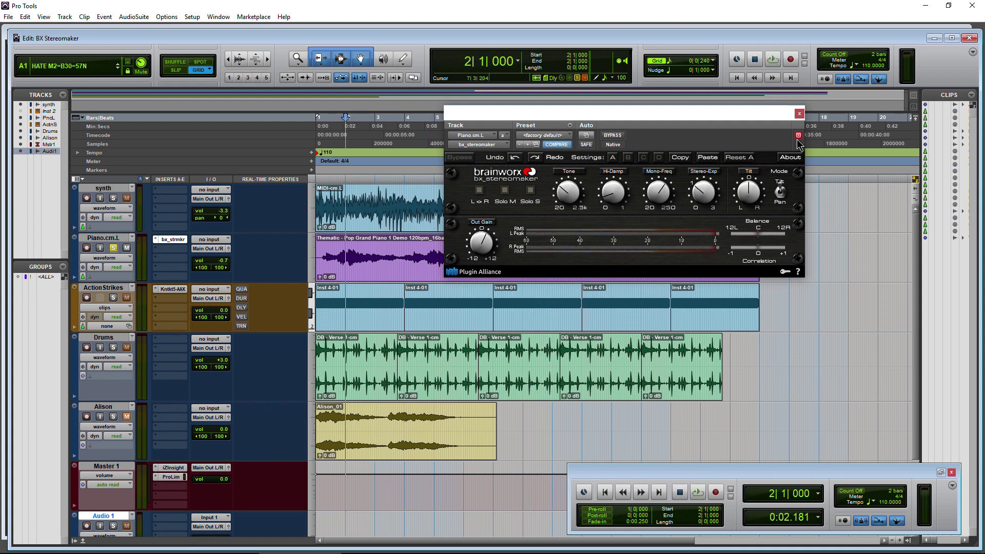
# - Place the Insight meter left of the stereomaker window and start playback
pyautogui.moveTo(718, 113); pyautogui.dragTo(345, 61)
pyautogui.moveTo(695, 122); pyautogui.dragTo(831, 174)
pyautogui.press('space')
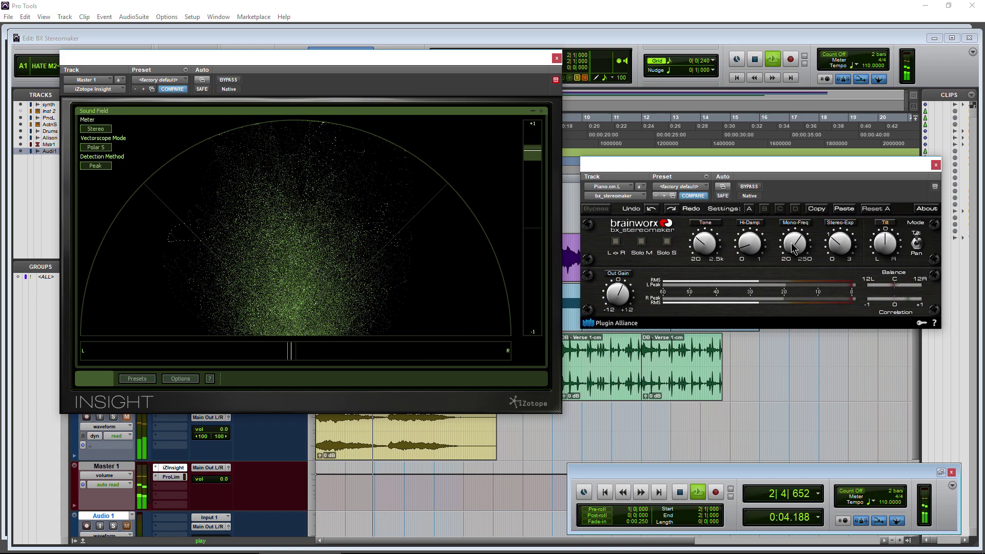
# - Adjust Mono-Freq, Stereo-Exp near +174–181% and output -0.1 dB, ending Mono-Freq near 78 Hz
pyautogui.moveTo(794, 248)
pyautogui.mouseDown()
pyautogui.moveTo(796, 295)
pyautogui.moveTo(798, 252)
pyautogui.mouseUp()
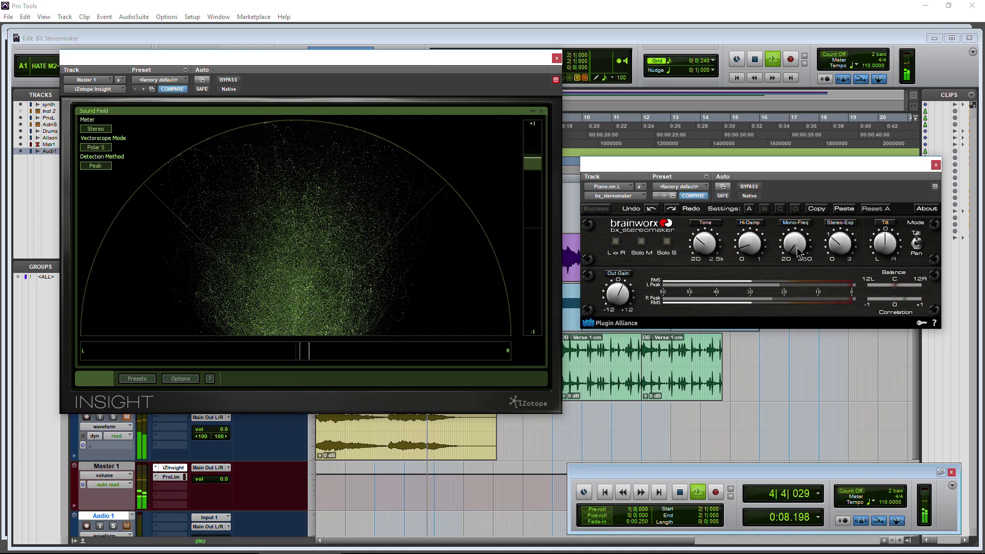
pyautogui.moveTo(799, 253); pyautogui.dragTo(795, 234)
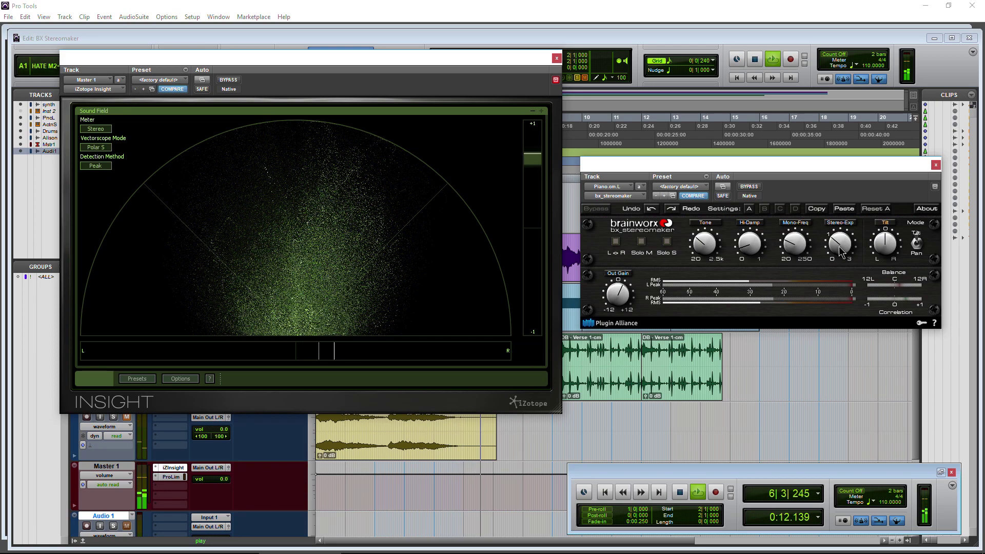
pyautogui.moveTo(839, 252); pyautogui.dragTo(816, 206)
pyautogui.moveTo(617, 293); pyautogui.dragTo(622, 303)
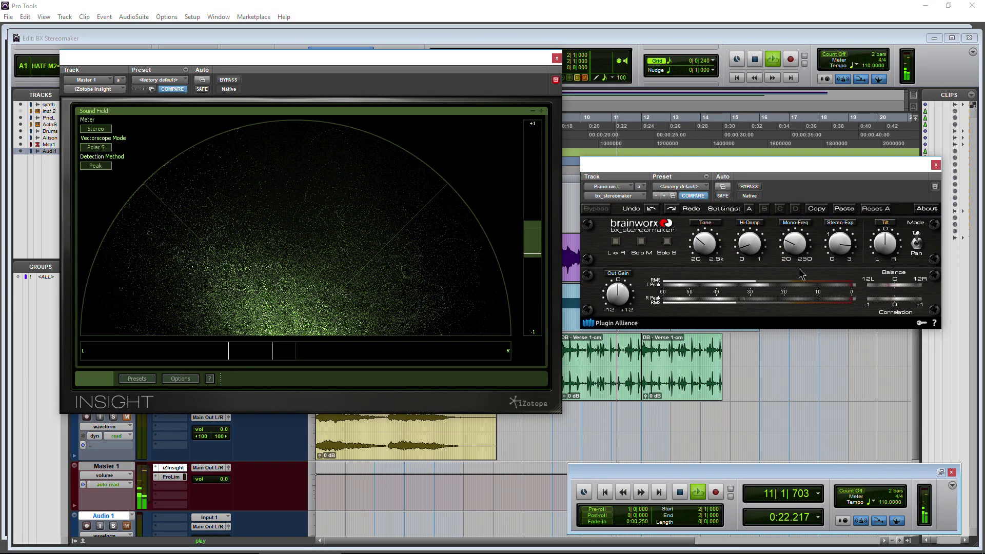
pyautogui.moveTo(840, 251)
pyautogui.mouseDown()
pyautogui.moveTo(842, 271)
pyautogui.moveTo(839, 254)
pyautogui.mouseUp()
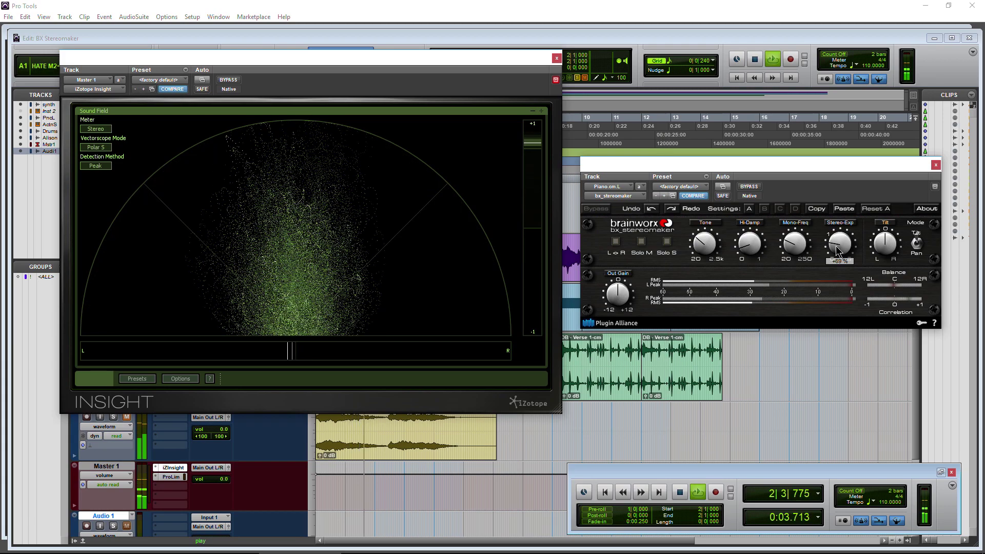
pyautogui.moveTo(836, 250); pyautogui.dragTo(839, 234)
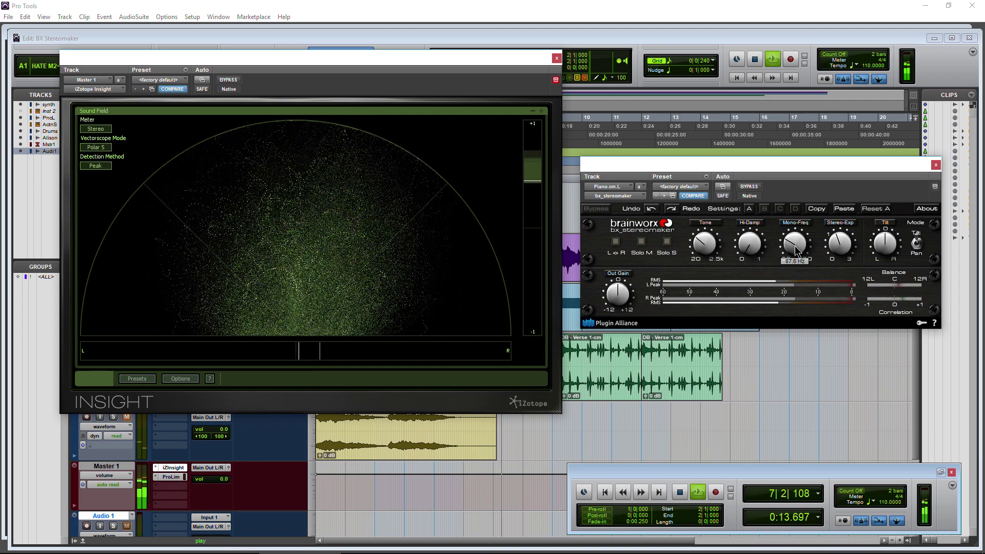
pyautogui.moveTo(795, 251); pyautogui.dragTo(795, 252)
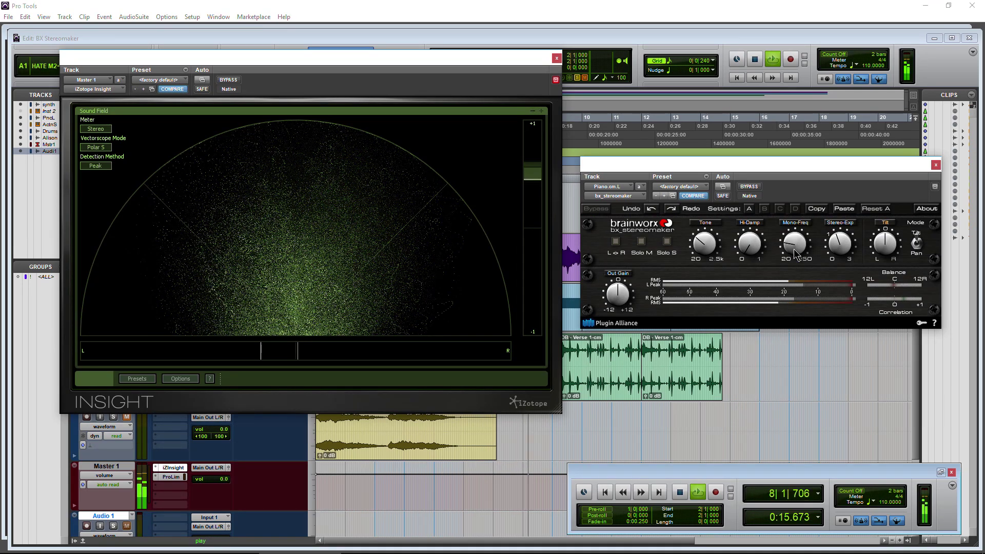
# - Tilt the piano fully left, reset the tilt to centre, and stop playback
pyautogui.moveTo(879, 253); pyautogui.dragTo(875, 286)
pyautogui.keyDown('alt'); pyautogui.click(895, 245); pyautogui.keyUp('alt')
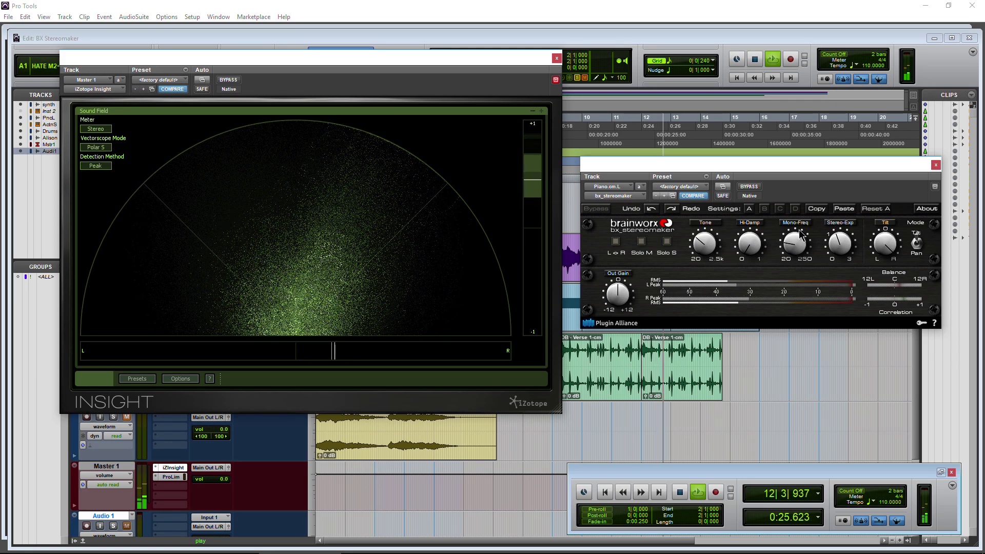
pyautogui.click(776, 62)
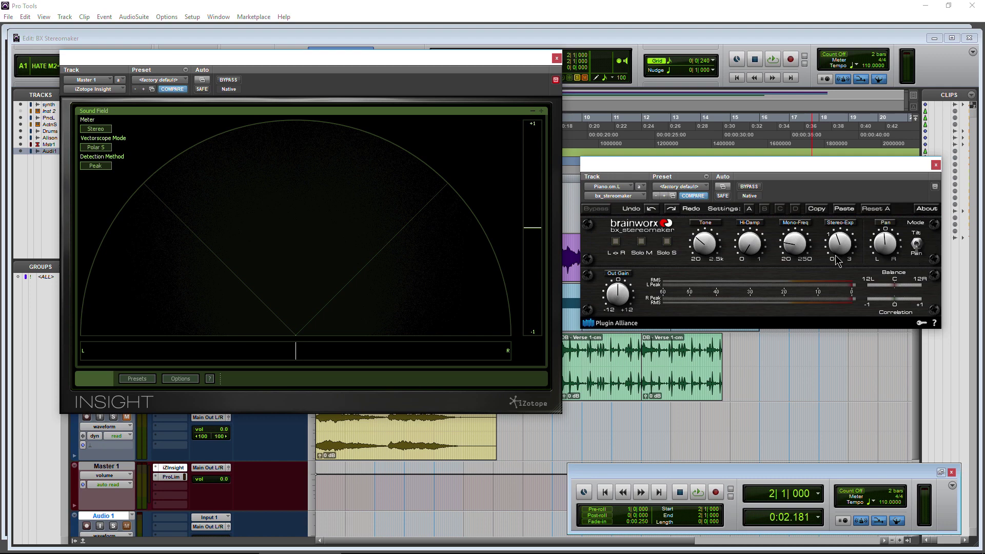
# - Replay, pan the piano right then to 55 R, switch to Tilt mode at 33 R, and stop
pyautogui.press('space')
pyautogui.moveTo(885, 242); pyautogui.dragTo(884, 206)
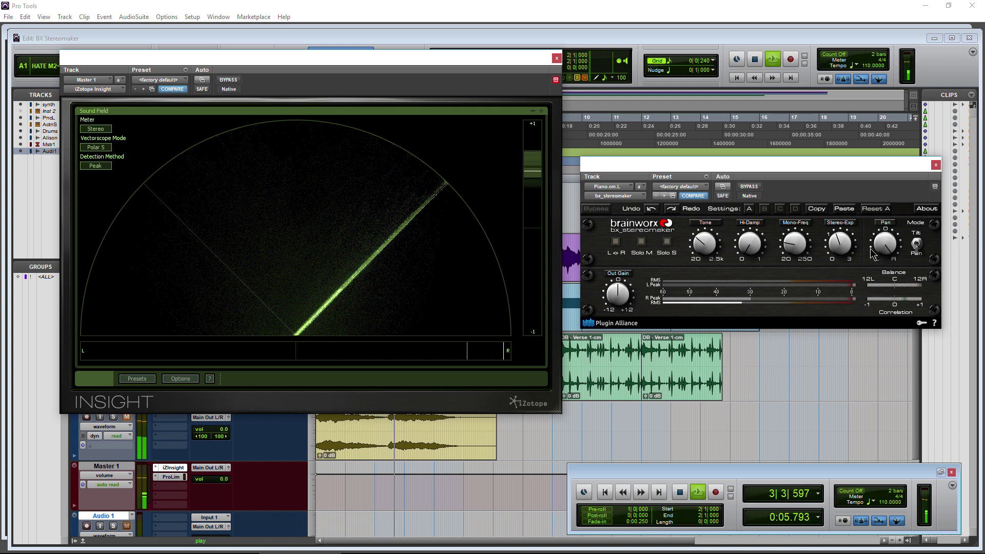
pyautogui.moveTo(873, 253); pyautogui.dragTo(876, 310)
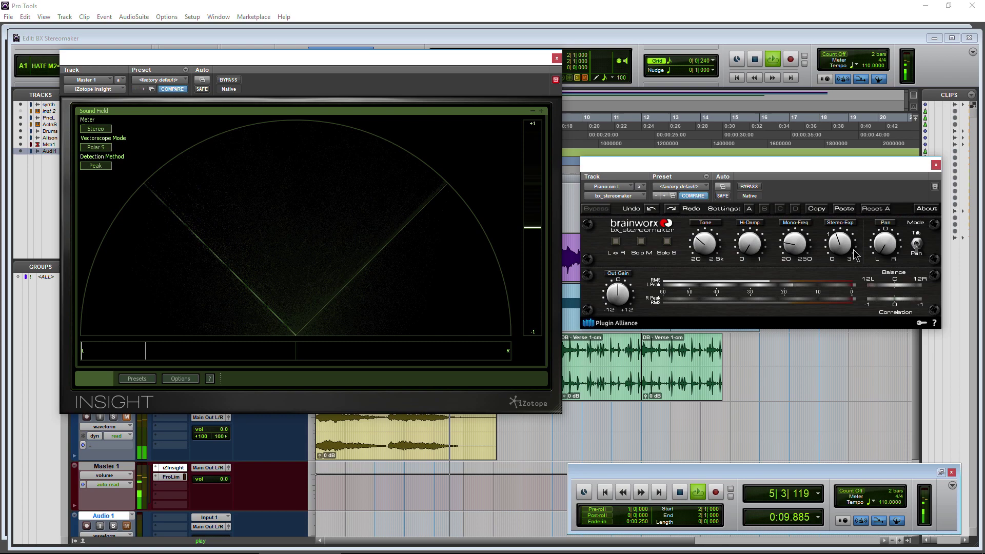
pyautogui.click(916, 240)
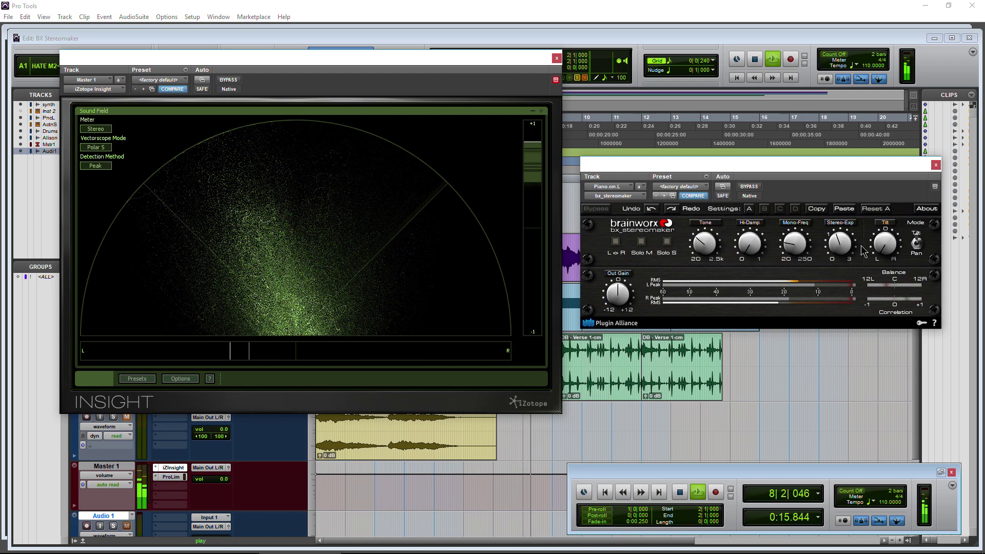
pyautogui.moveTo(863, 250); pyautogui.dragTo(878, 194)
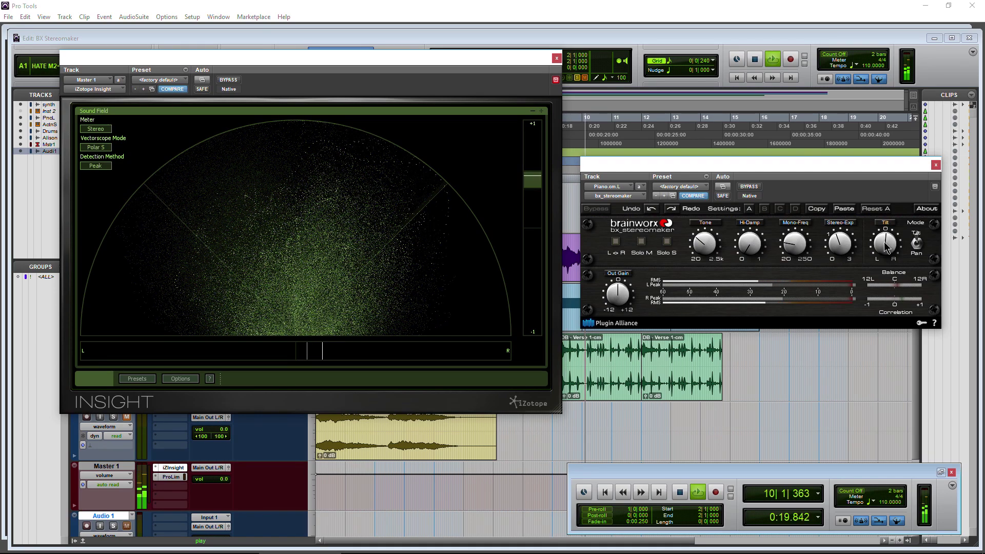
pyautogui.press('space')
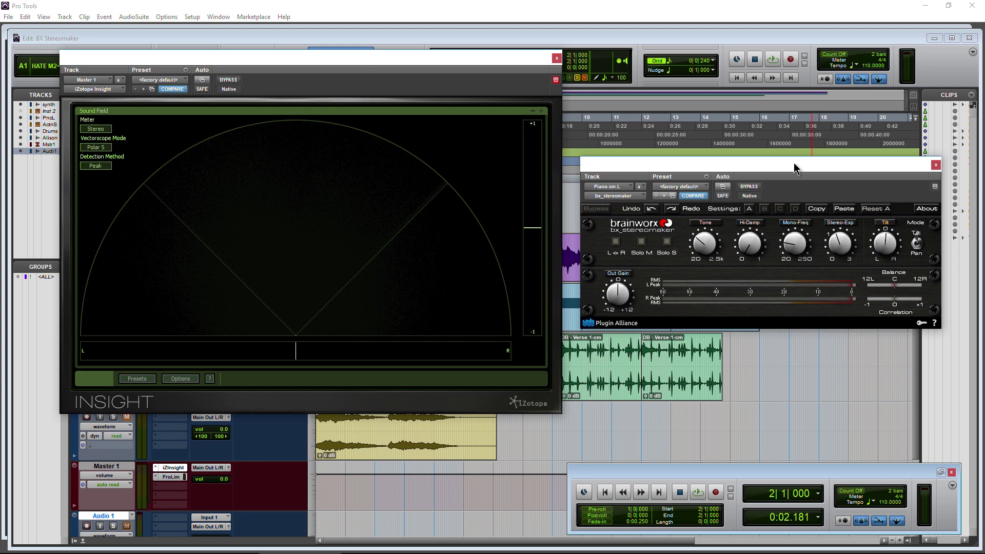
pyautogui.moveTo(795, 167); pyautogui.dragTo(788, 174)
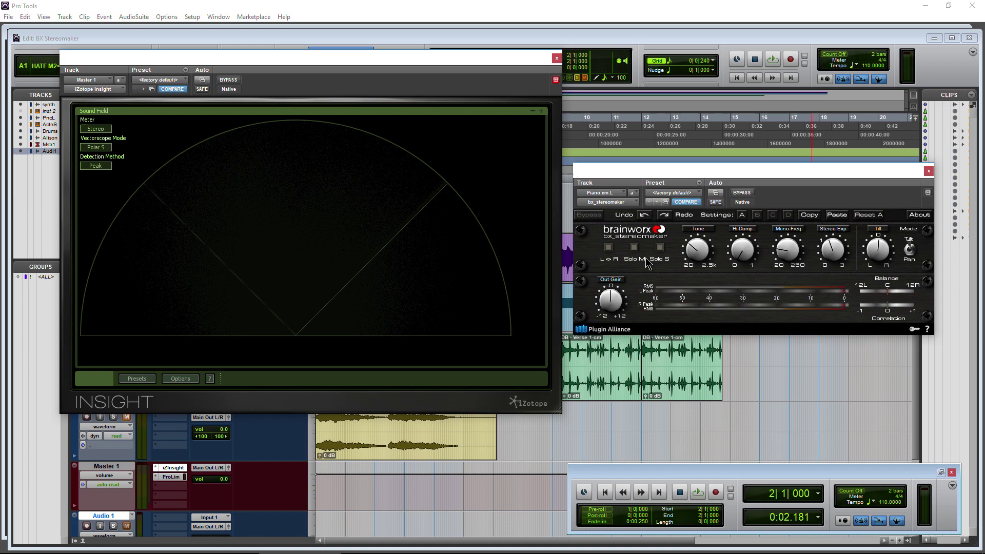
# - During playback, toggle L<>R, Solo M and Solo S each on and back off
pyautogui.press('space')
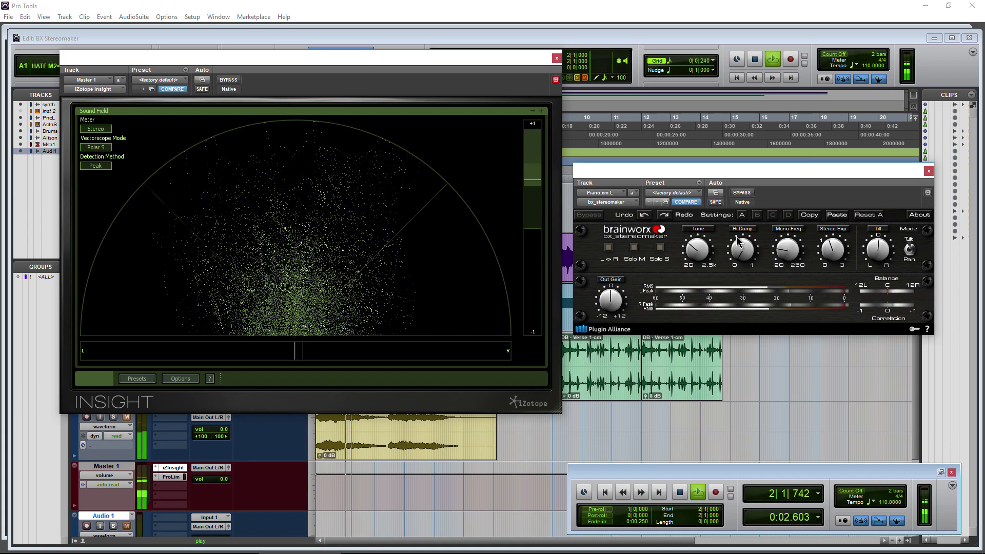
pyautogui.click(609, 248)
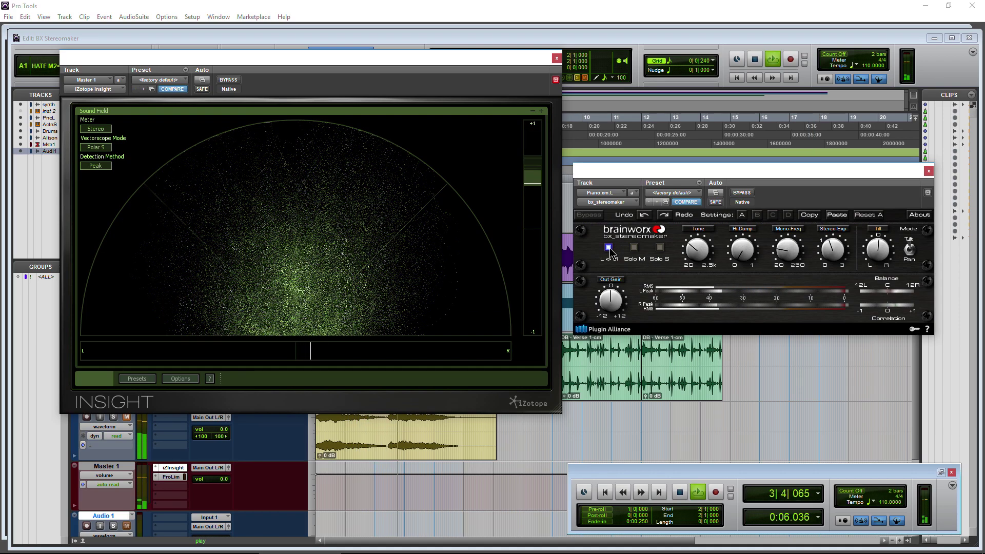
pyautogui.click(608, 247)
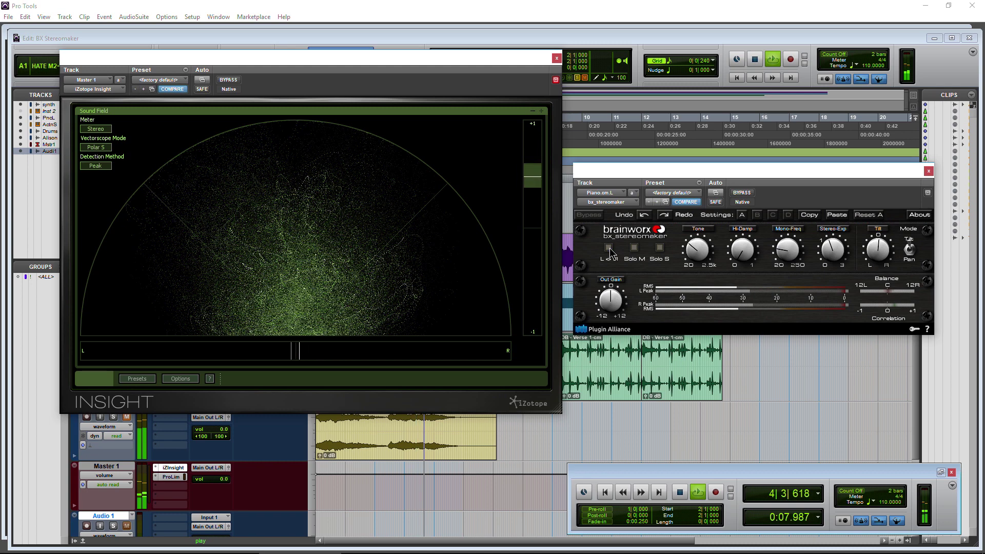
pyautogui.click(633, 248)
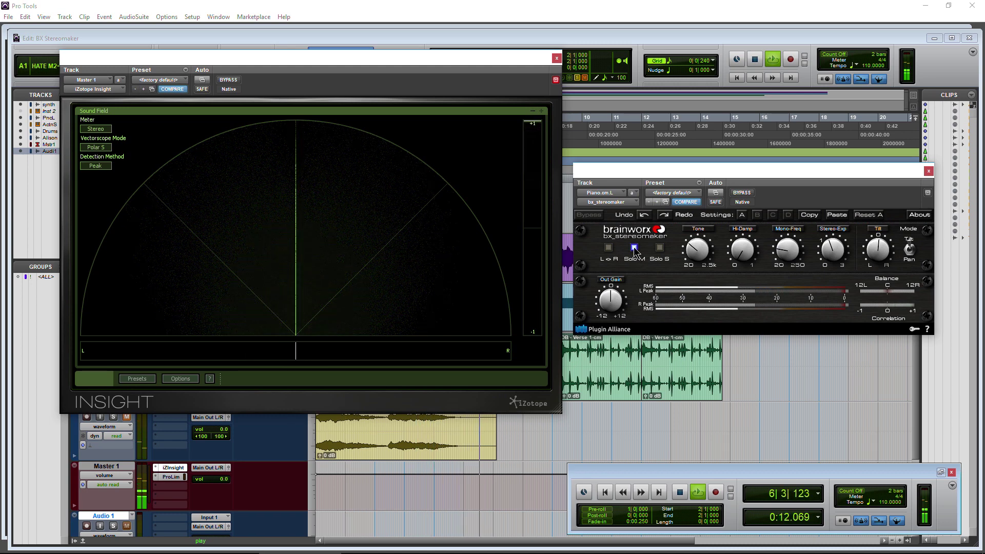
pyautogui.click(634, 248)
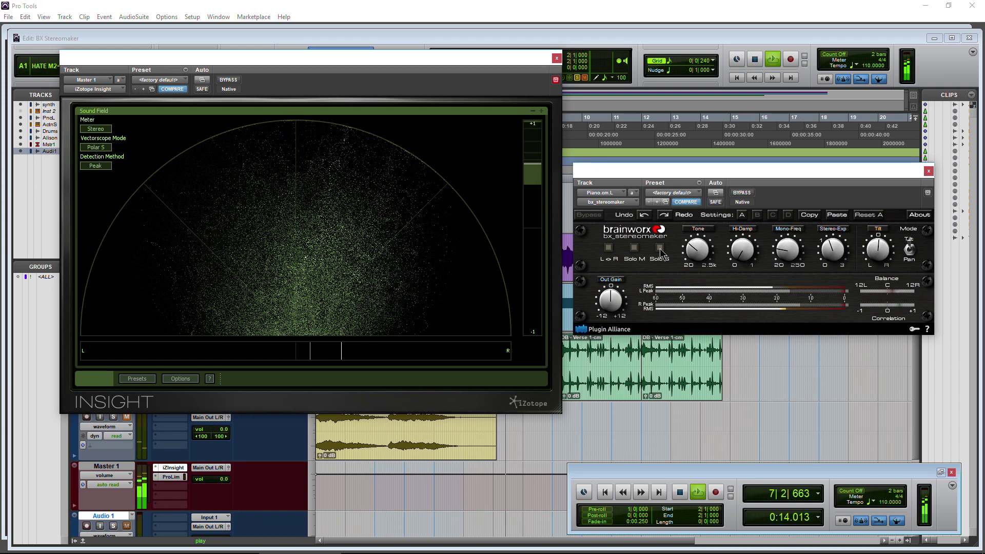
pyautogui.click(660, 247)
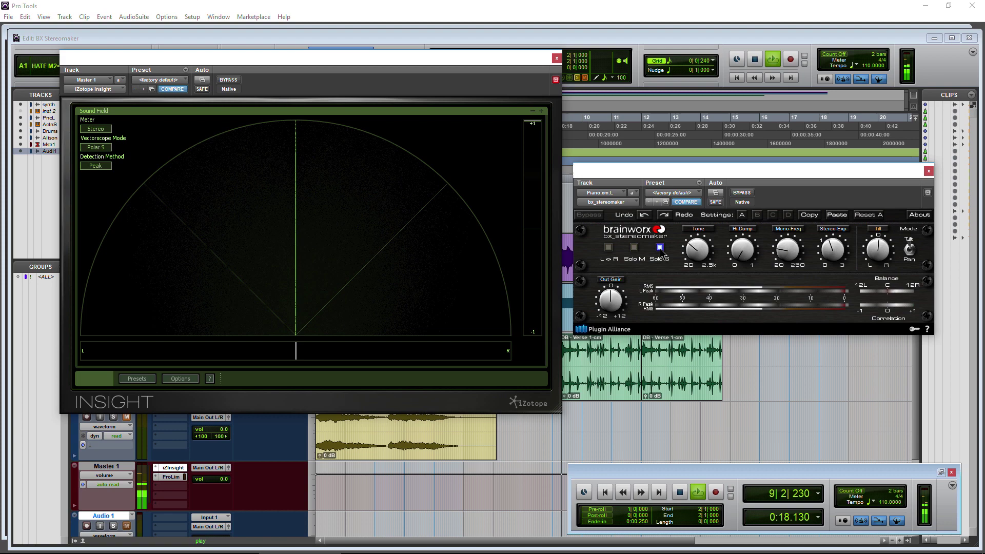
pyautogui.click(660, 247)
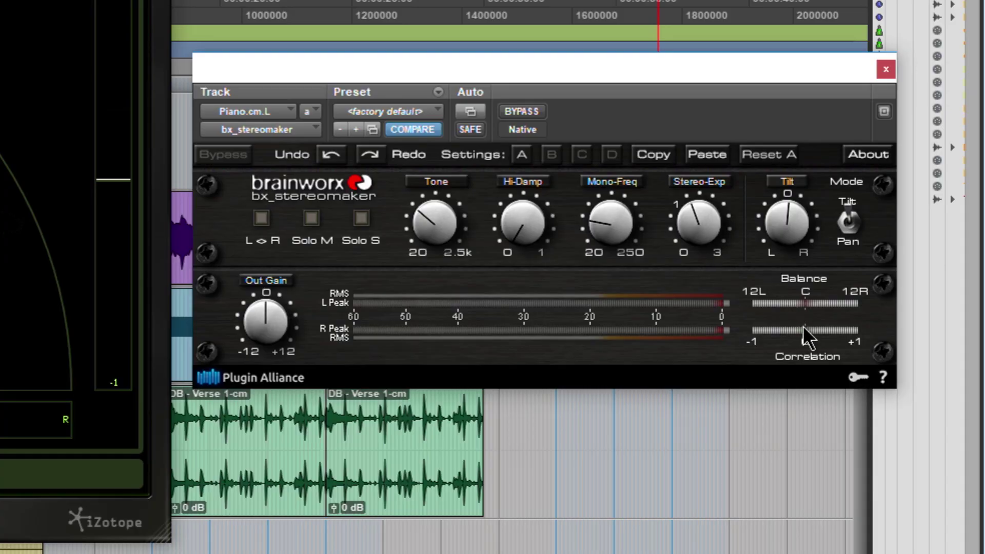
# - Raise Stereo-Exp to about 2.5 and Mono-Freq to about 187 Hz, then stop playback
pyautogui.moveTo(714, 251); pyautogui.dragTo(694, 114)
pyautogui.moveTo(604, 64); pyautogui.dragTo(591, 65)
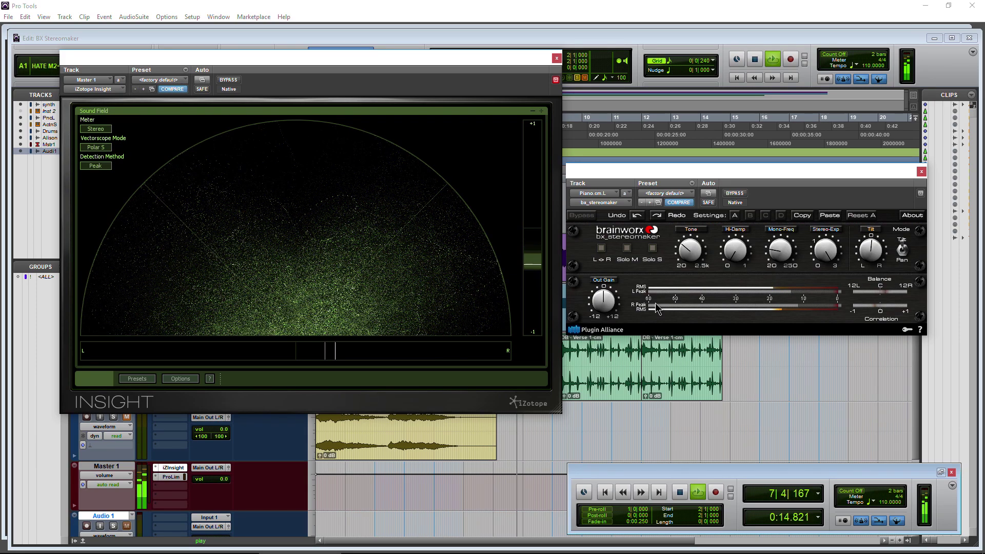
pyautogui.moveTo(789, 252)
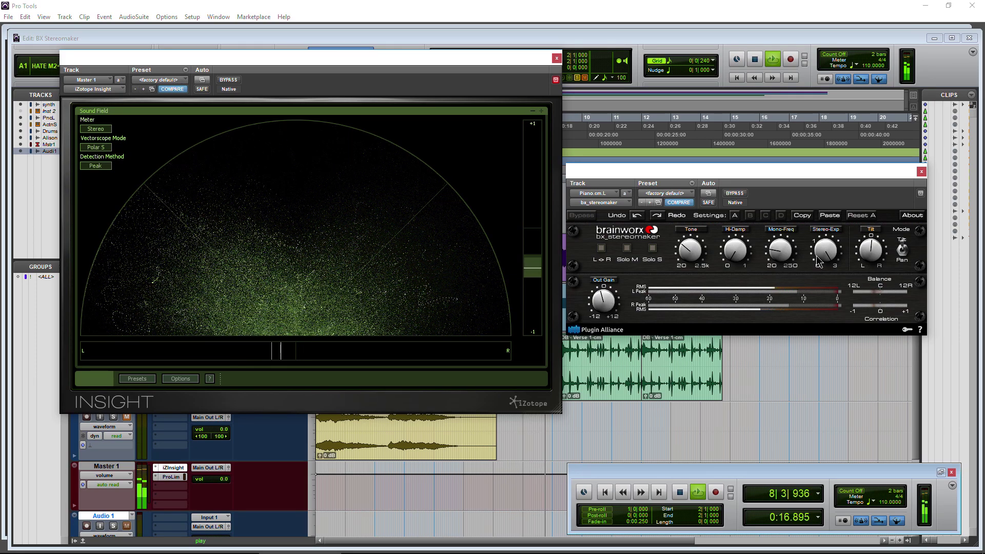
pyautogui.moveTo(789, 252); pyautogui.dragTo(787, 200)
pyautogui.press('space')
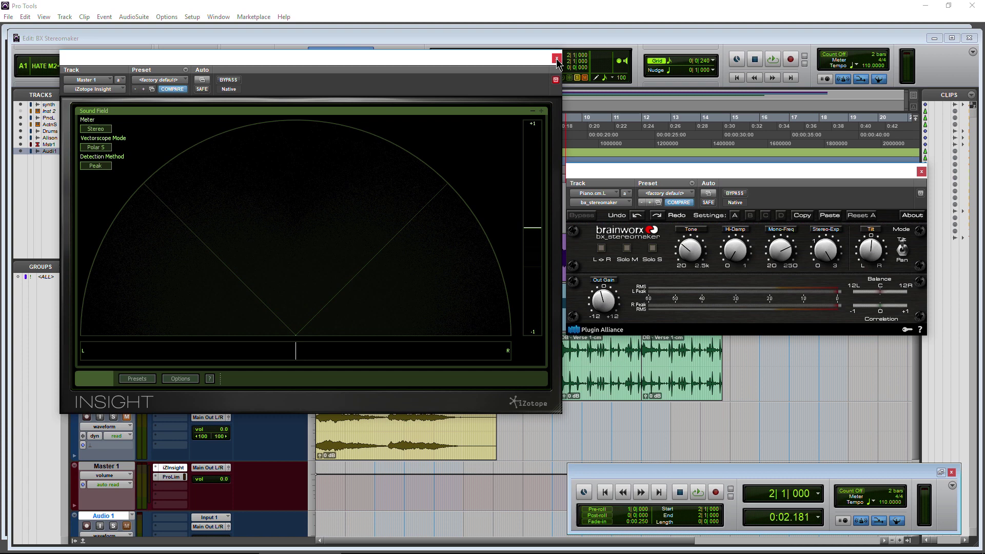
# - Close the Insight meter window and move the stereomaker window up and left
pyautogui.click(556, 58)
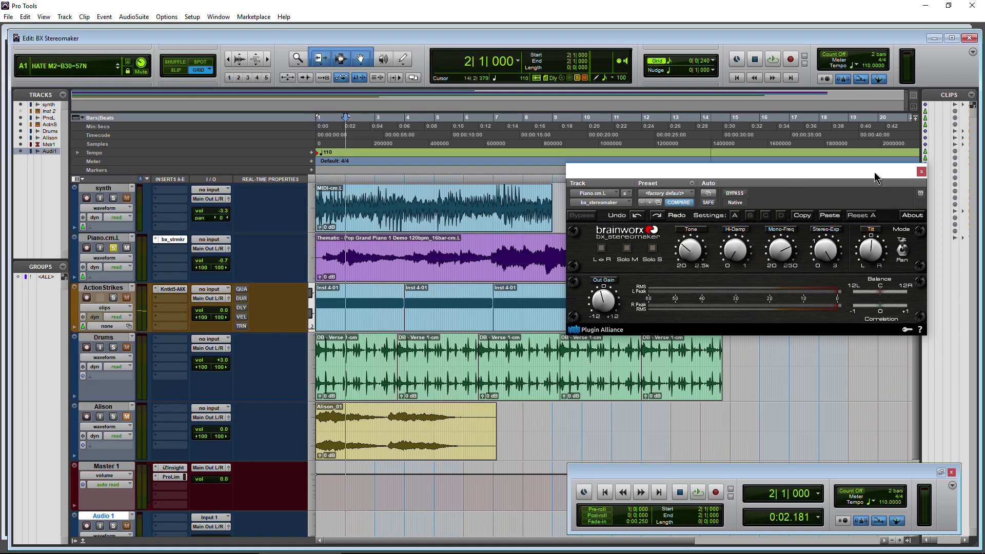
pyautogui.moveTo(875, 177); pyautogui.dragTo(759, 165)
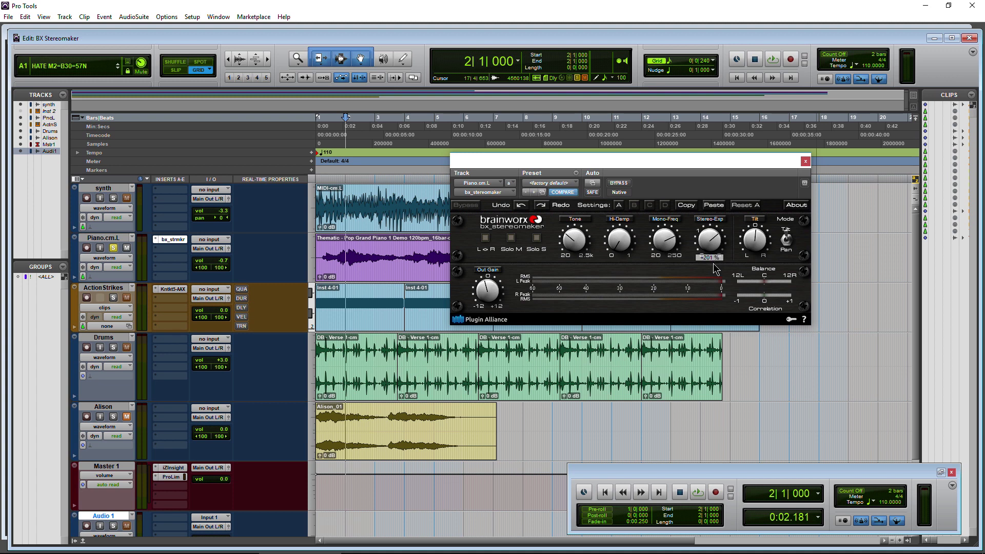
pyautogui.scroll(-3, 713, 264)
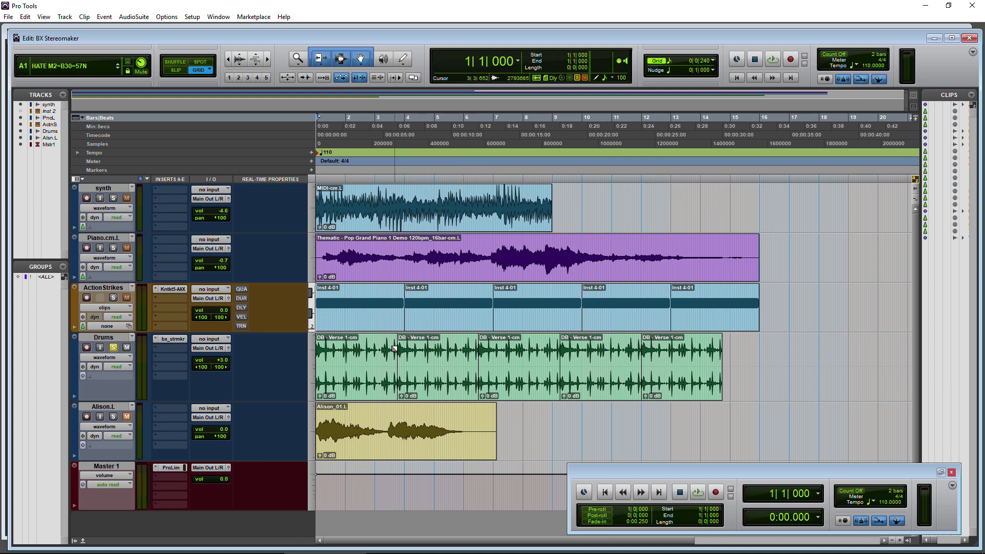
# - Open the Drums' bx_stereomaker and compare it bypassed and active during playback
pyautogui.click(172, 339)
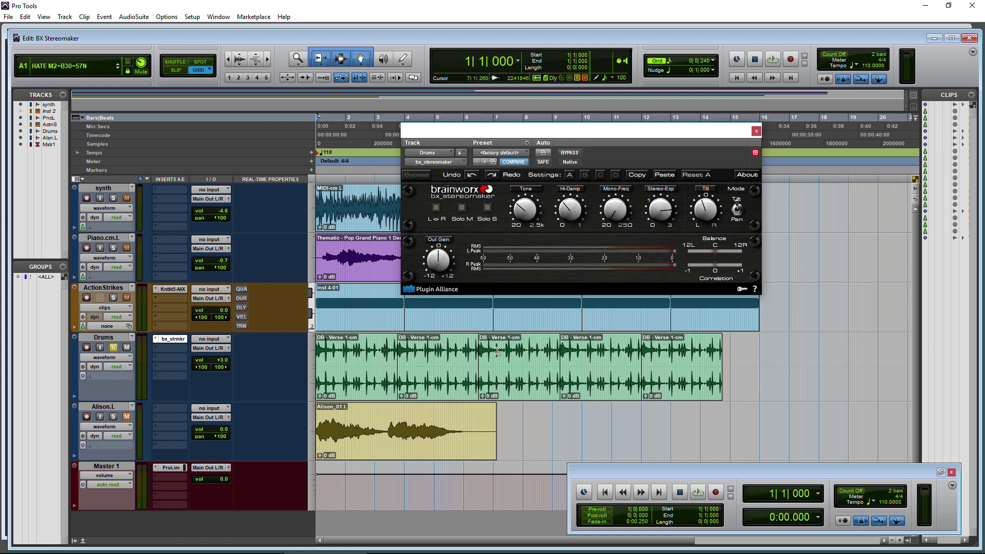
pyautogui.moveTo(505, 136); pyautogui.dragTo(513, 139)
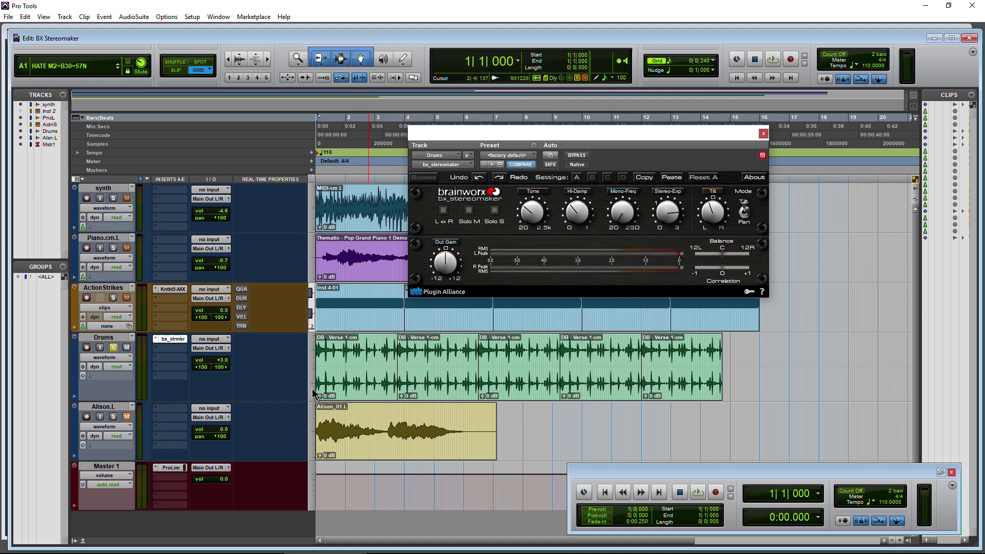
pyautogui.click(579, 156)
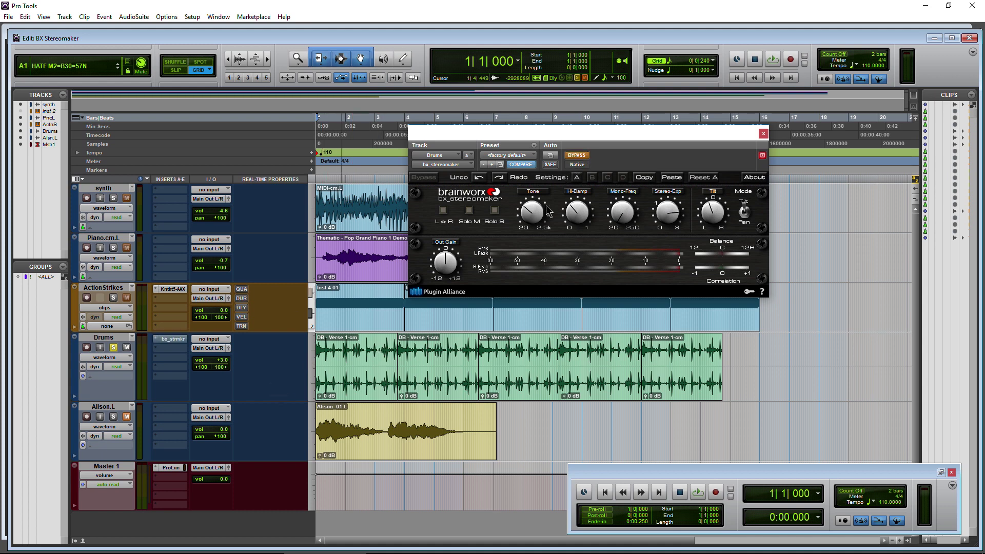
pyautogui.press('space')
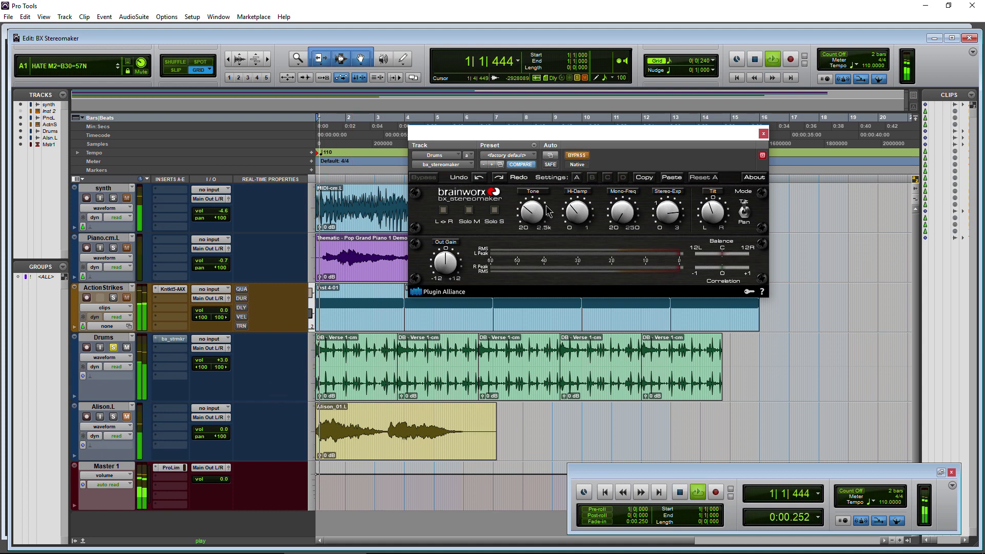
pyautogui.click(579, 156)
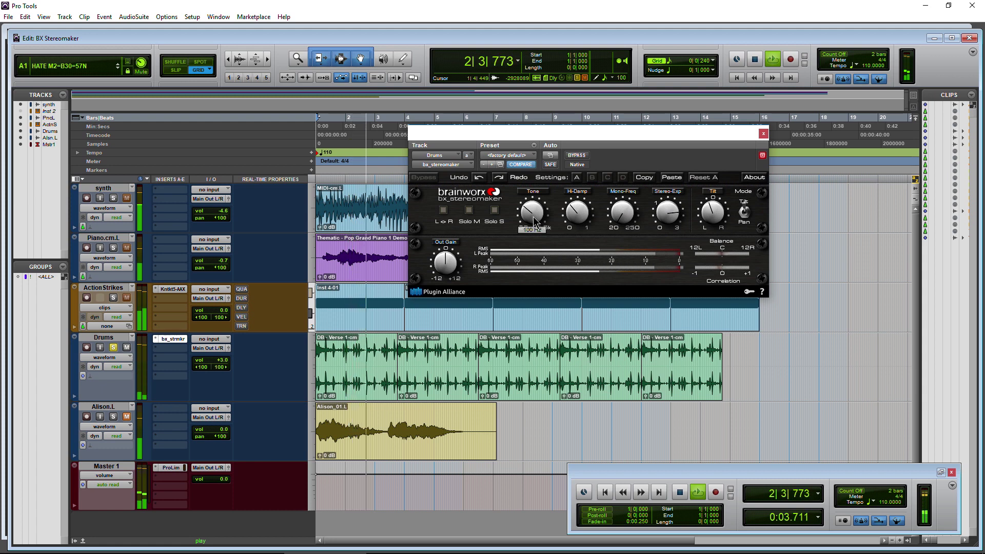
# - Shape the drums: less stereo expansion, tilt 55 R, Mono-Freq 106.9 Hz, Hi-Damp 71%, tone 500 Hz
pyautogui.moveTo(534, 221); pyautogui.dragTo(532, 194)
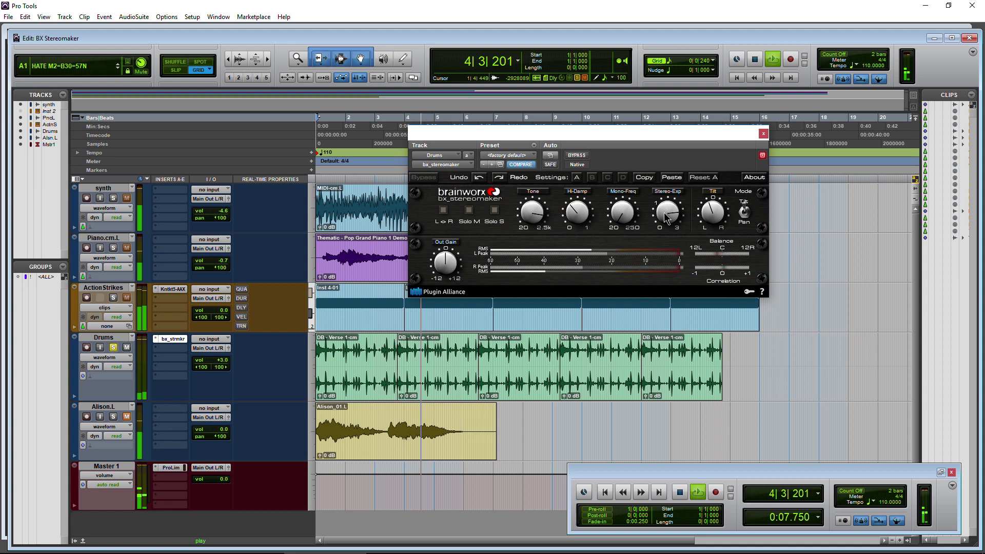
pyautogui.moveTo(666, 217); pyautogui.dragTo(666, 249)
pyautogui.moveTo(713, 218); pyautogui.dragTo(712, 185)
pyautogui.moveTo(622, 211); pyautogui.dragTo(626, 183)
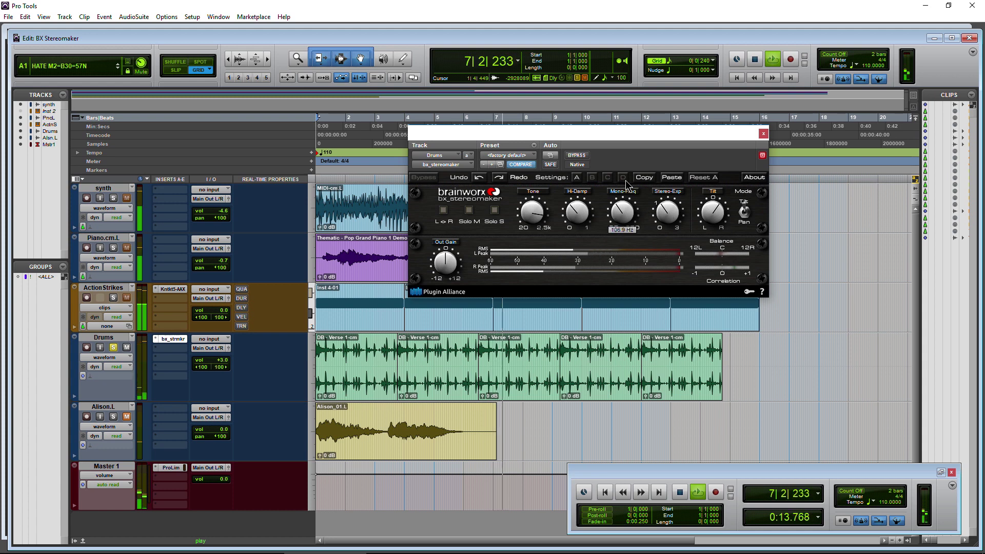
pyautogui.moveTo(577, 212); pyautogui.dragTo(583, 182)
pyautogui.moveTo(532, 211); pyautogui.dragTo(530, 224)
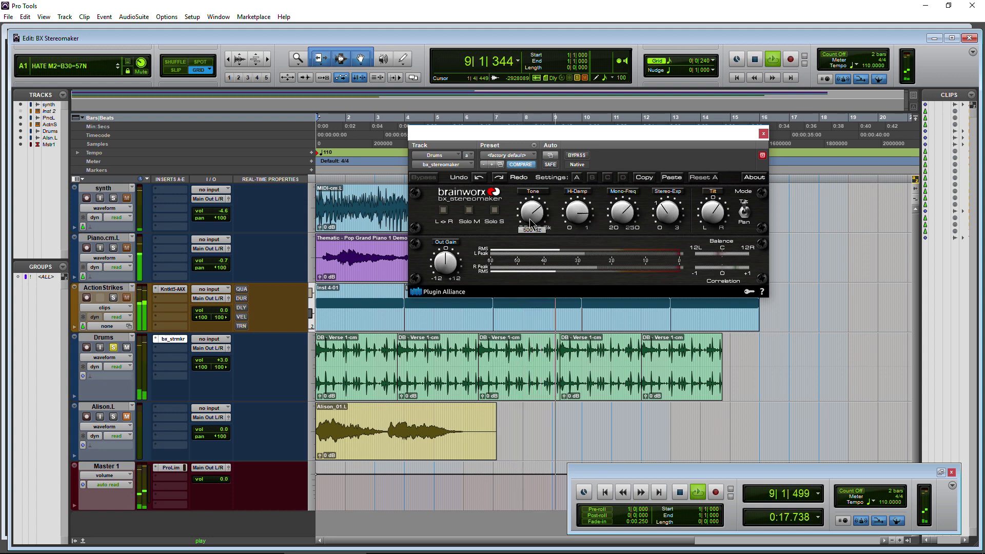
# - Briefly solo the drums' side signal, then turn it off and stop playback
pyautogui.click(495, 210)
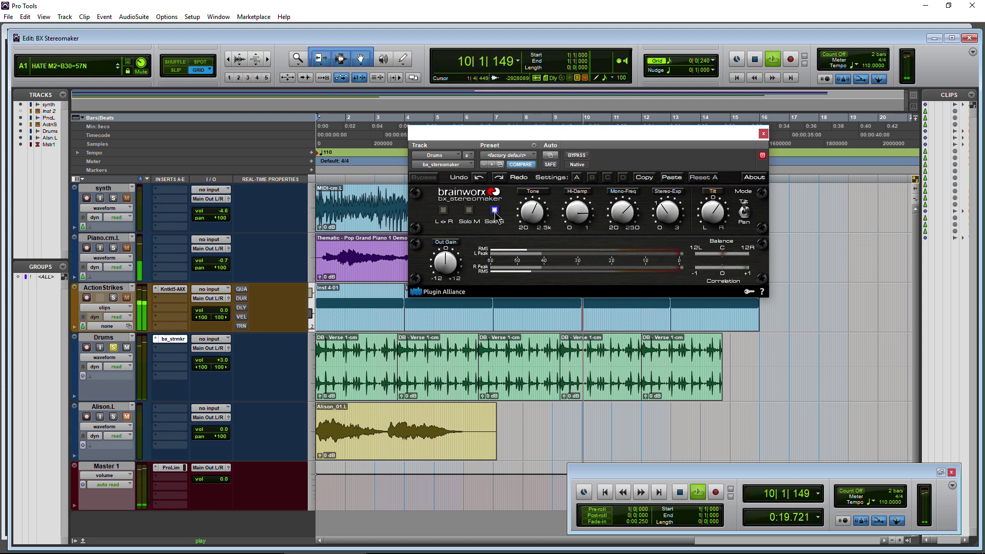
pyautogui.click(494, 210)
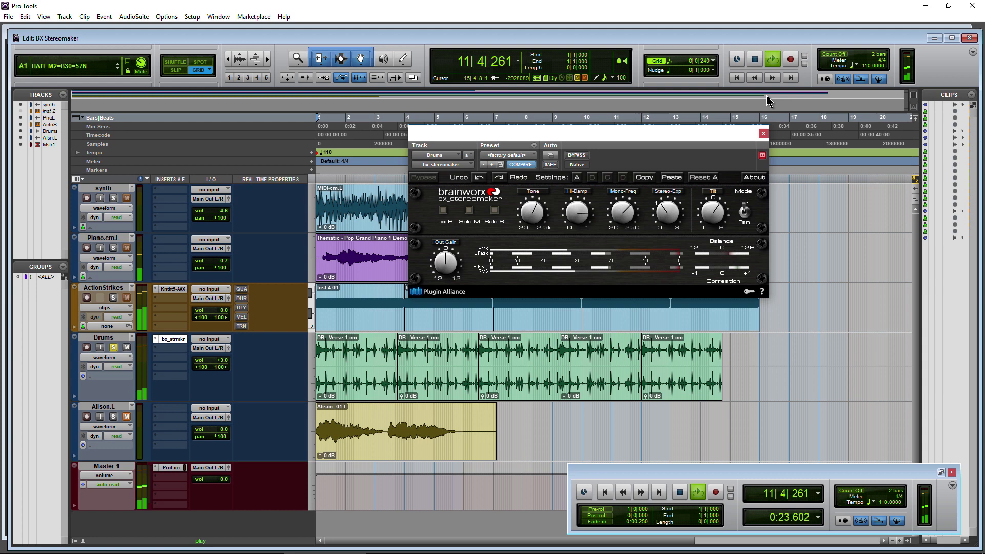
pyautogui.press('space')
# - Remove the bx_stereomaker insert from the Drums track and unsolo Drums
pyautogui.click(763, 135)
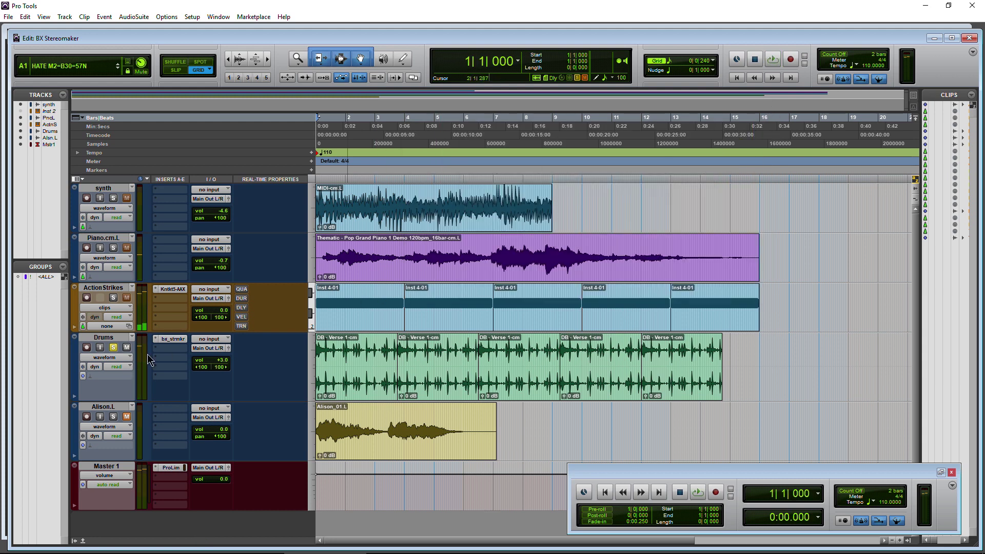
pyautogui.click(156, 341)
pyautogui.click(175, 346)
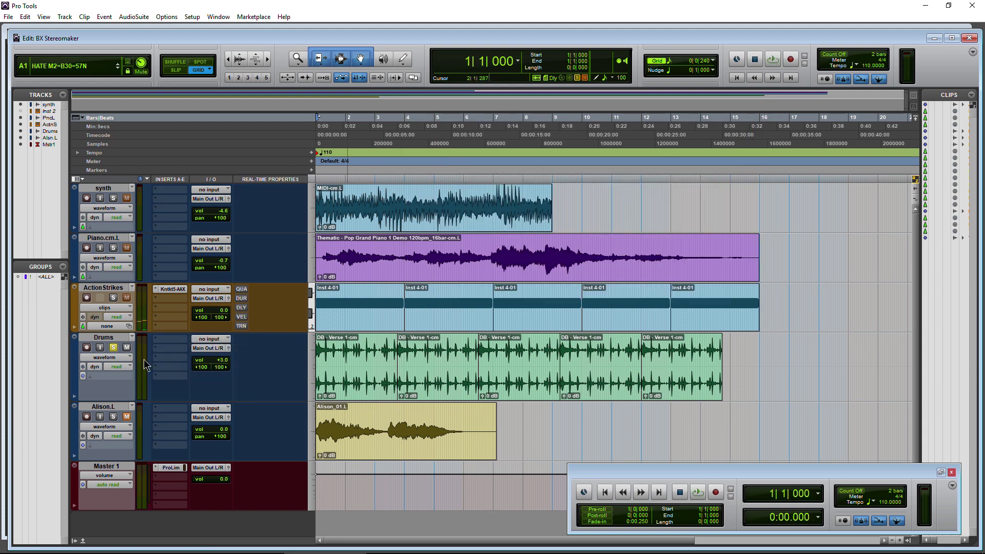
pyautogui.click(114, 348)
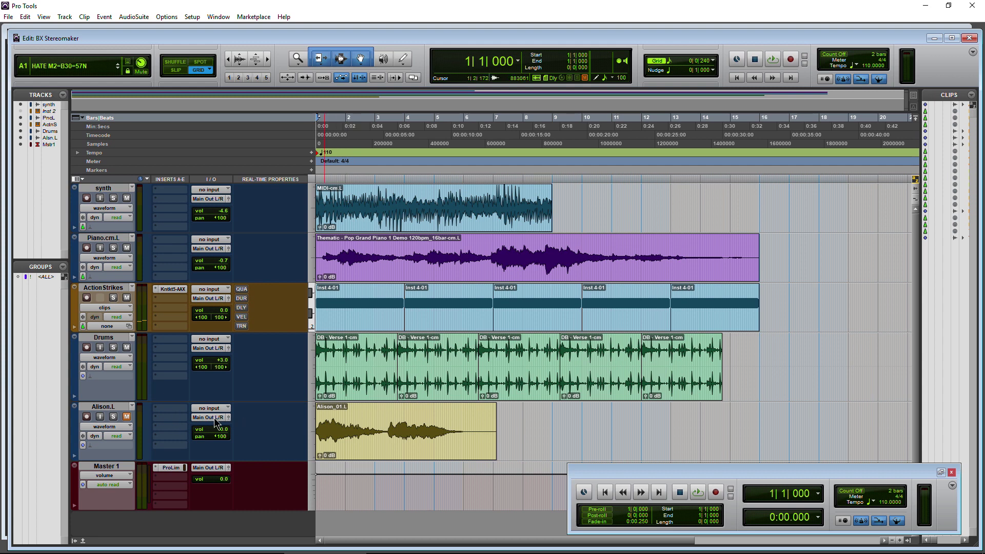
pyautogui.click(112, 416)
pyautogui.click(170, 408)
pyautogui.moveTo(189, 425)
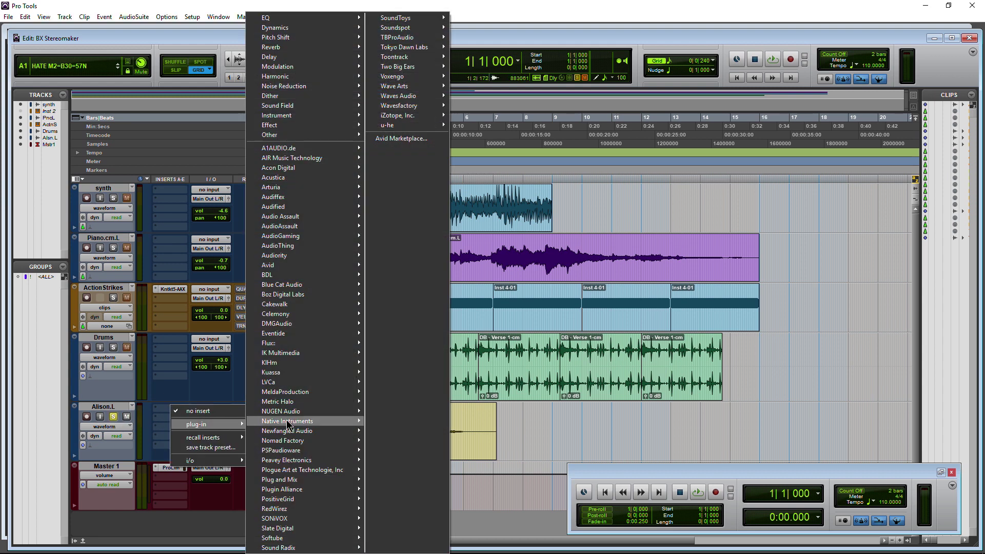
pyautogui.moveTo(287, 423)
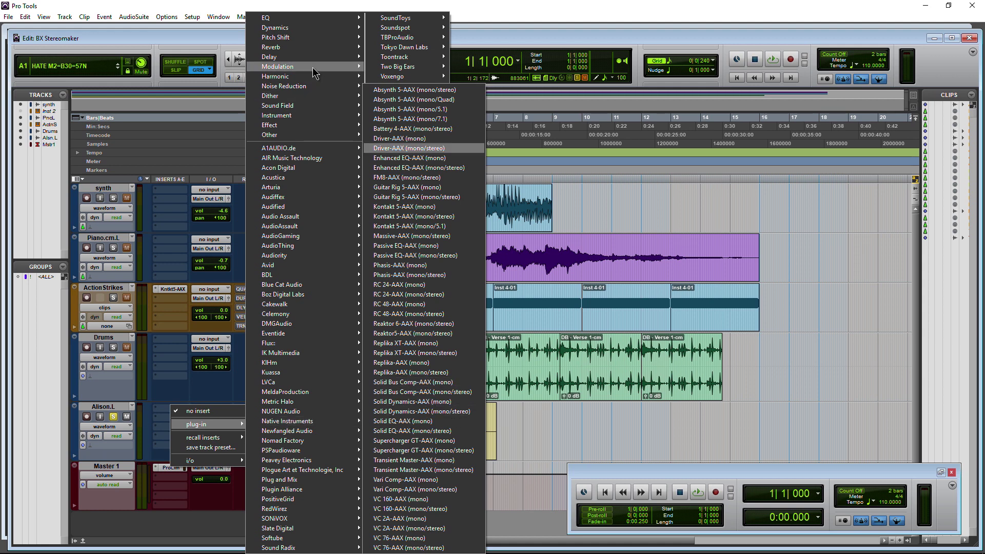
pyautogui.moveTo(312, 51)
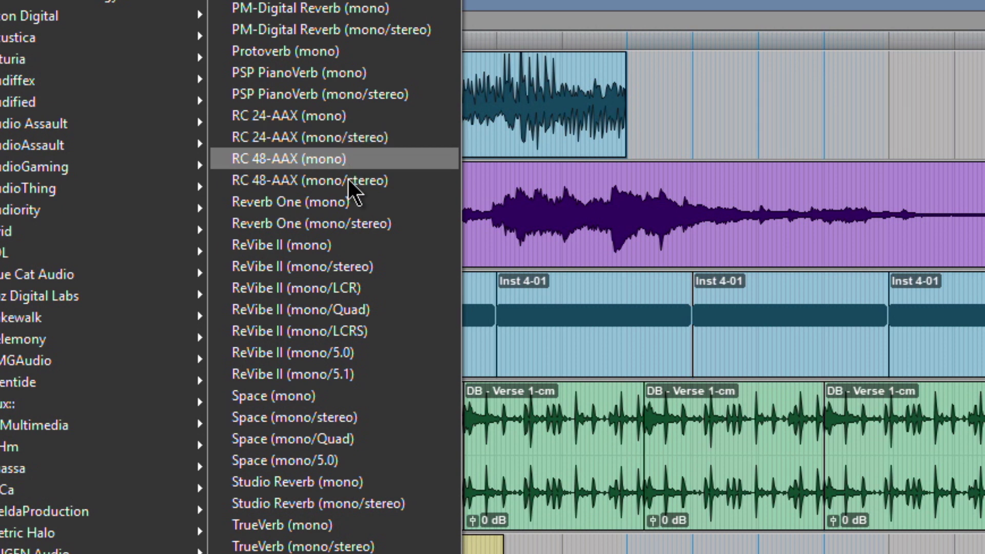
pyautogui.click(324, 122)
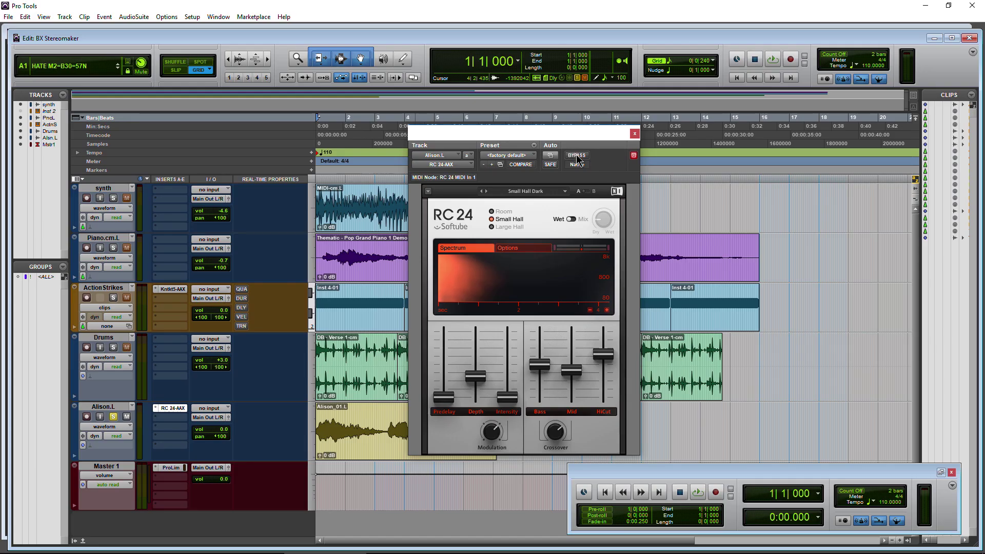
pyautogui.click(577, 156)
pyautogui.press('space')
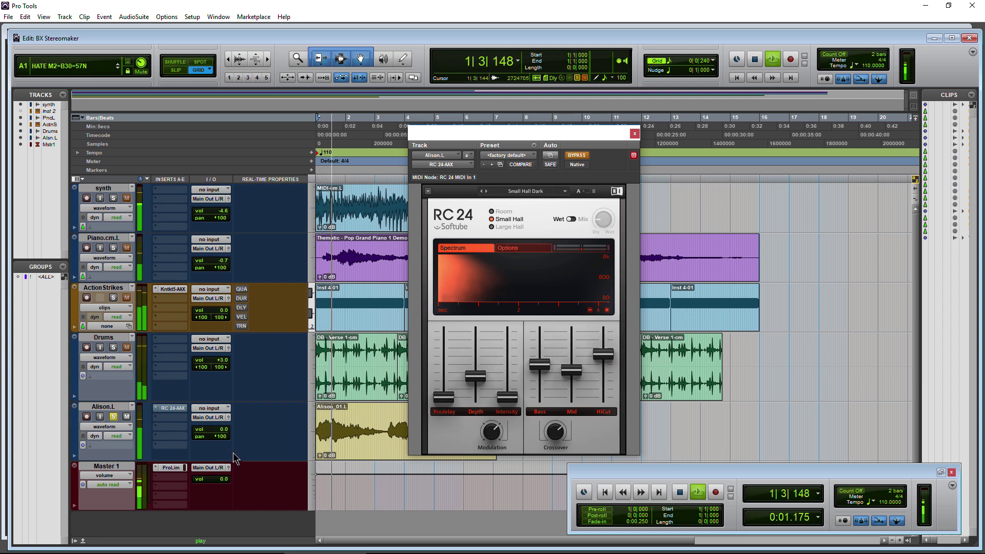
pyautogui.keyDown('alt'); pyautogui.click(223, 437); pyautogui.keyUp('alt')
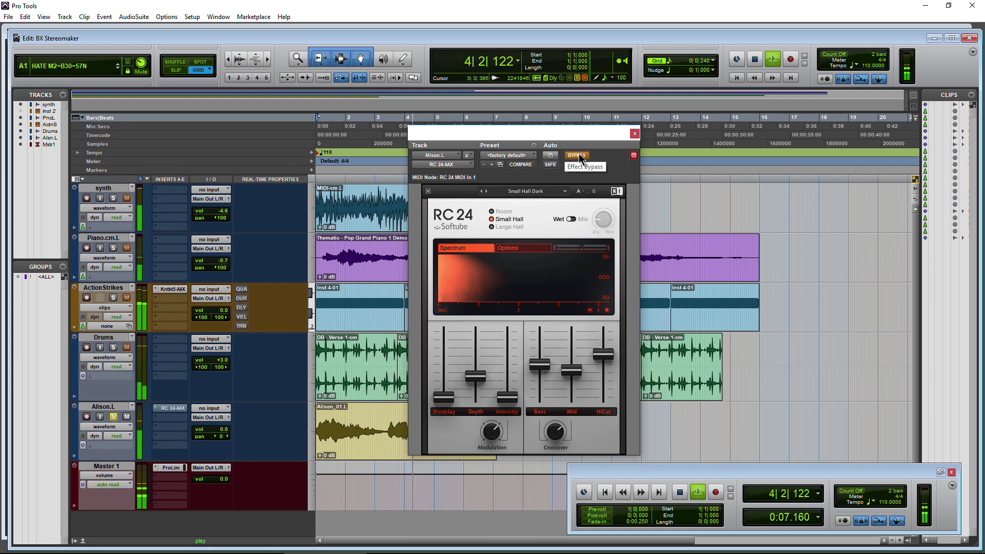
pyautogui.press('space')
# - Re-enable RC 24 with 32.0 ms predelay, slightly lower Bass, and Intensity about 1.25
pyautogui.moveTo(564, 144); pyautogui.dragTo(661, 136)
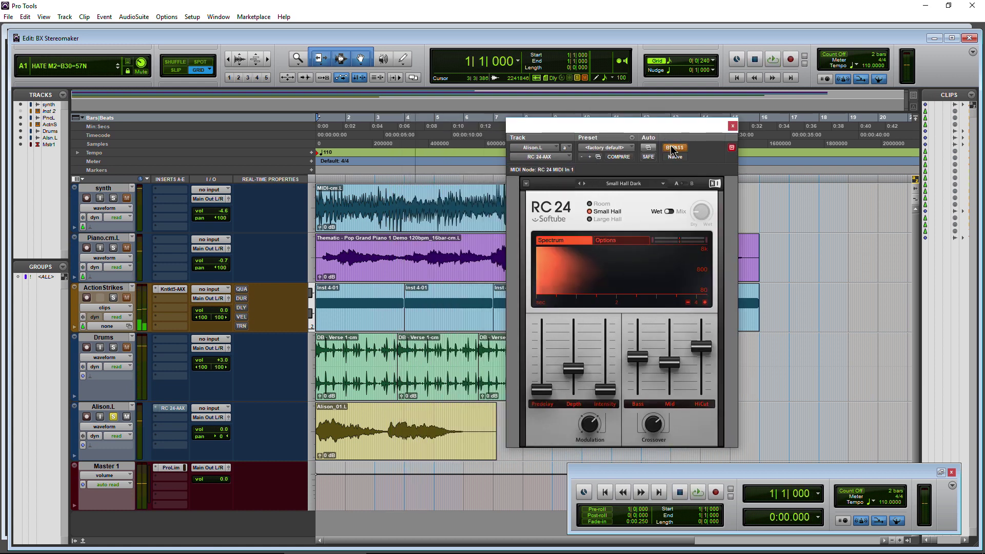
pyautogui.click(673, 148)
pyautogui.press('space')
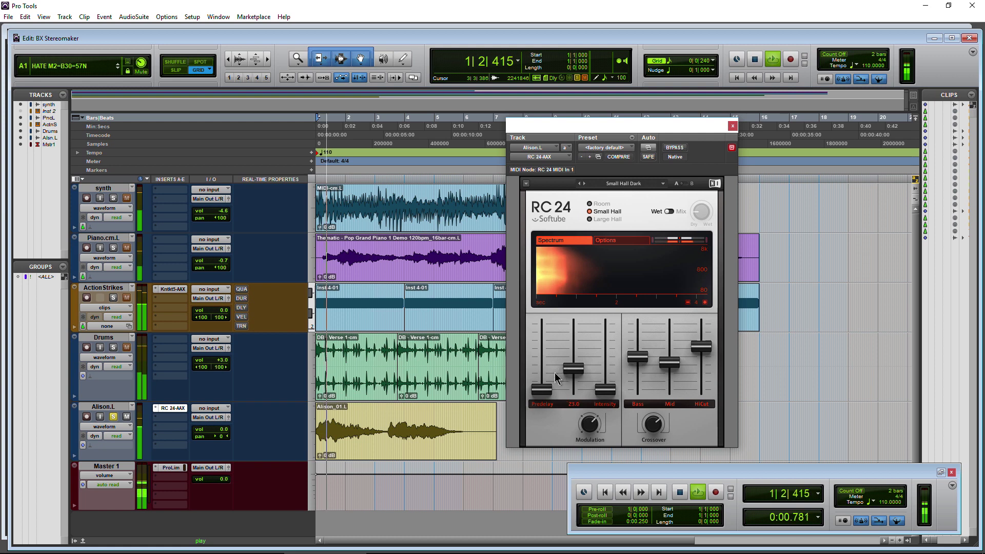
pyautogui.moveTo(544, 394); pyautogui.dragTo(547, 391)
pyautogui.moveTo(638, 357); pyautogui.dragTo(637, 362)
pyautogui.moveTo(606, 401); pyautogui.dragTo(607, 393)
pyautogui.scroll(1, 606, 394)
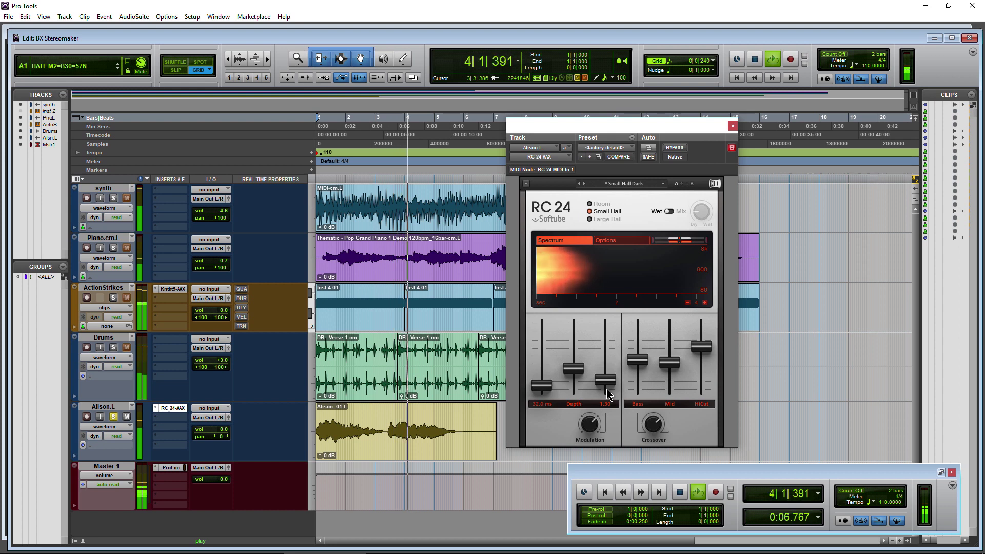
pyautogui.press('space')
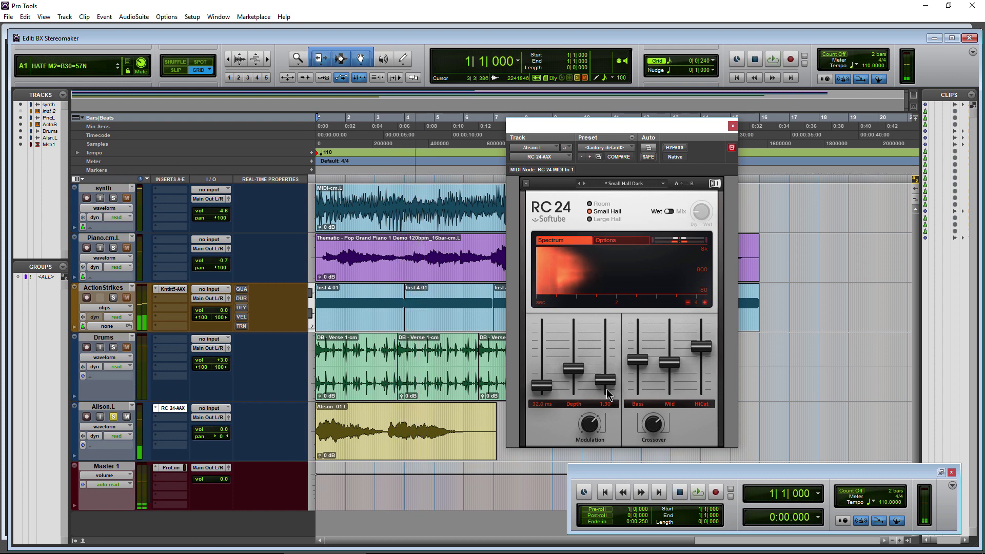
# - Insert bx_stereomaker (mono/stereo) in Alison.L's slot after RC 24, then play it briefly
pyautogui.click(731, 127)
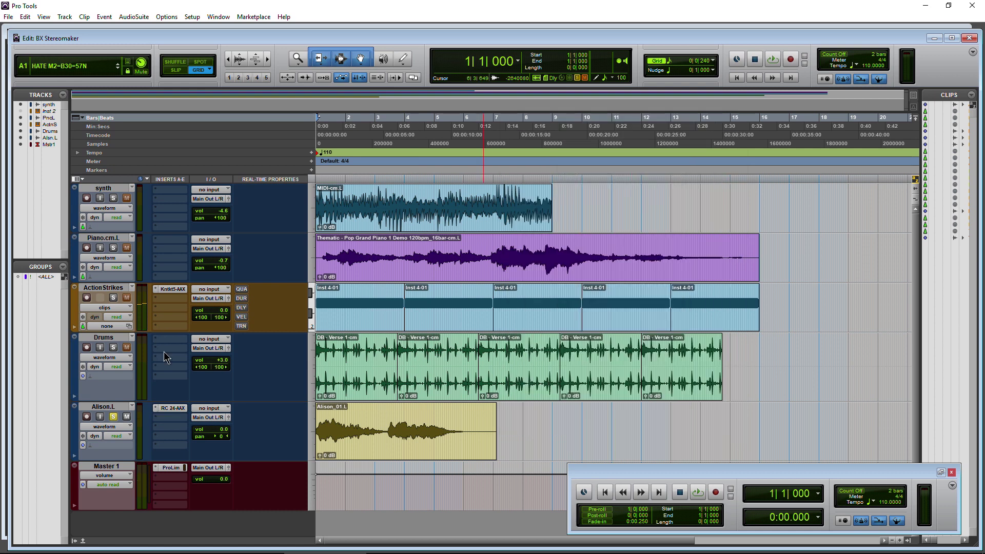
pyautogui.click(178, 418)
pyautogui.moveTo(216, 433)
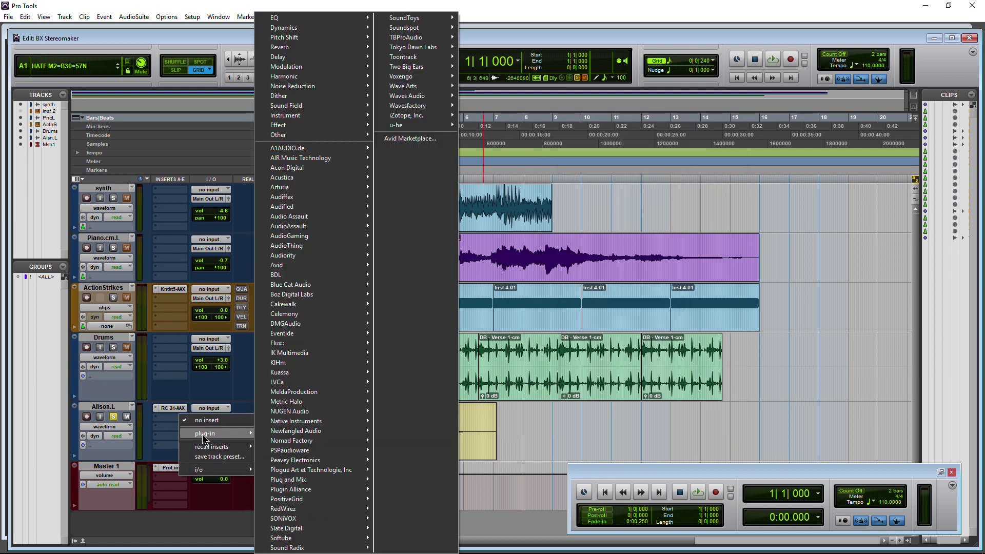
pyautogui.moveTo(308, 489)
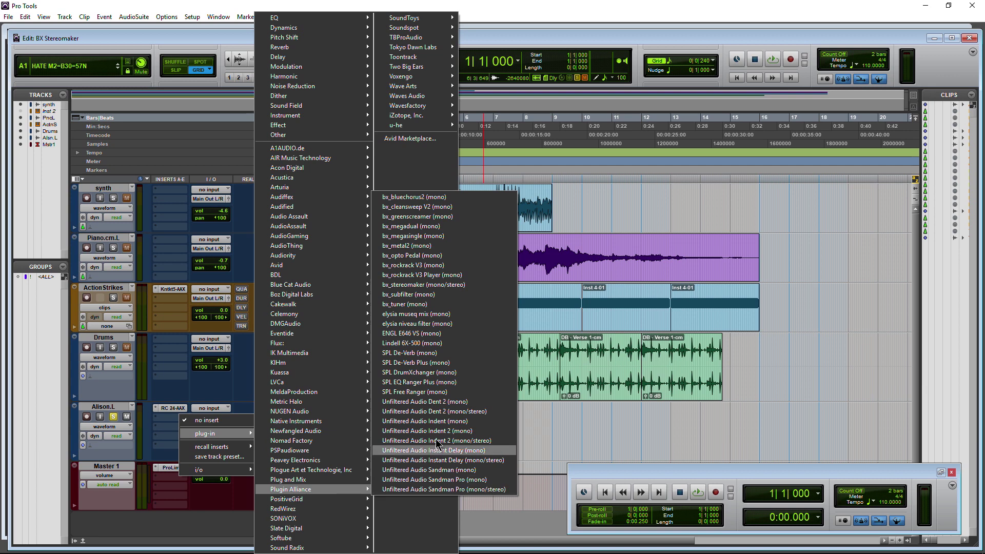
pyautogui.click(439, 285)
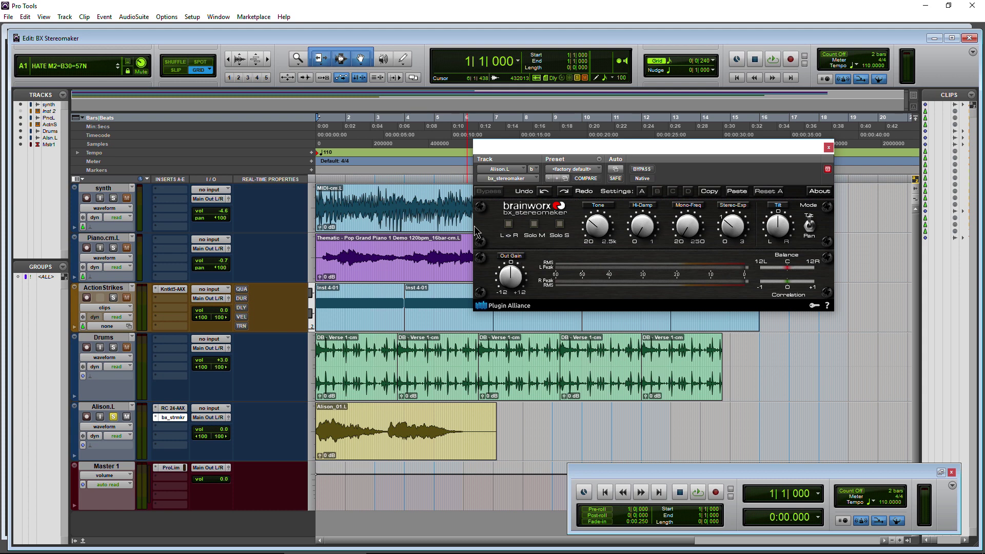
pyautogui.press('space')
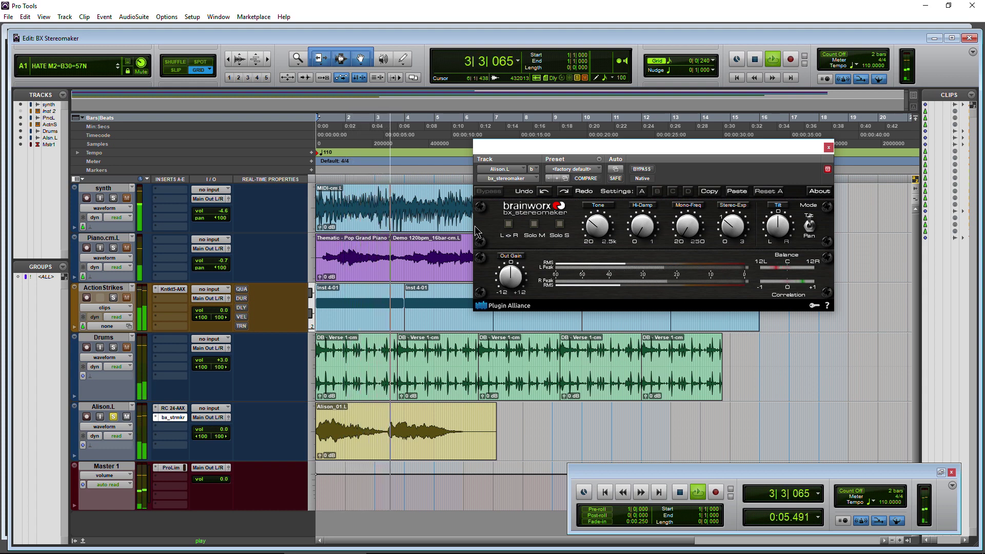
pyautogui.press('space')
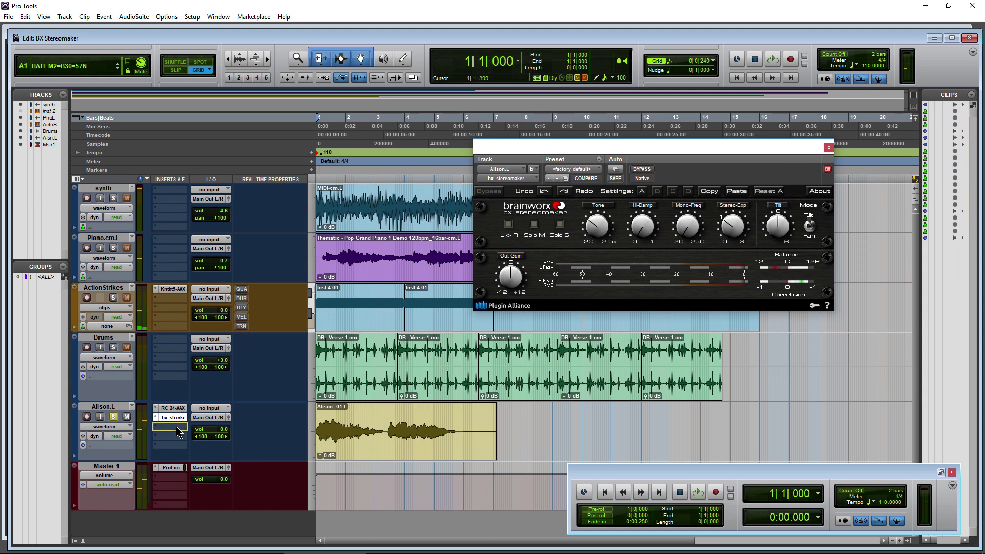
# - Move the RC 24 reverb below bx_stereomaker and arrange both plug-in windows
pyautogui.moveTo(177, 428); pyautogui.dragTo(177, 427)
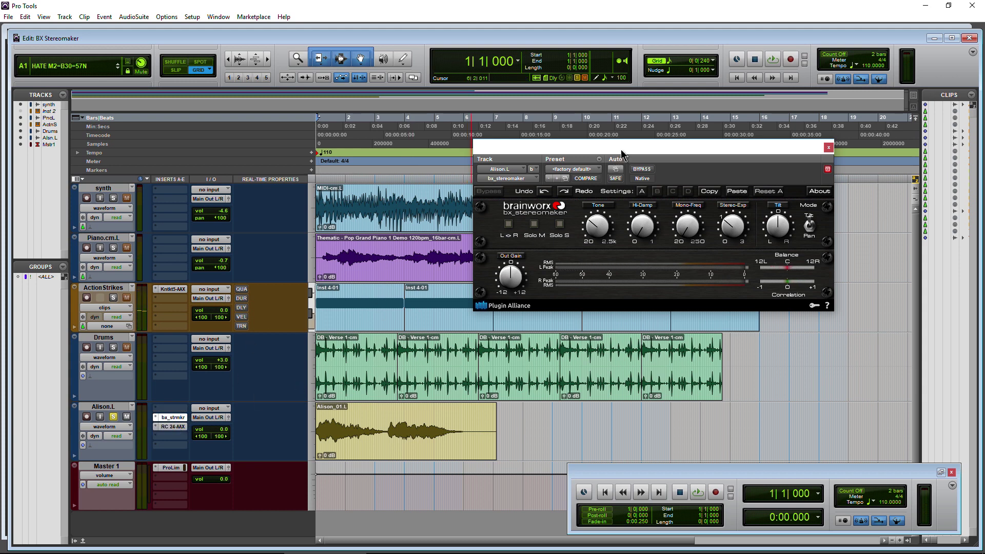
pyautogui.moveTo(622, 154); pyautogui.dragTo(737, 141)
pyautogui.click(177, 427)
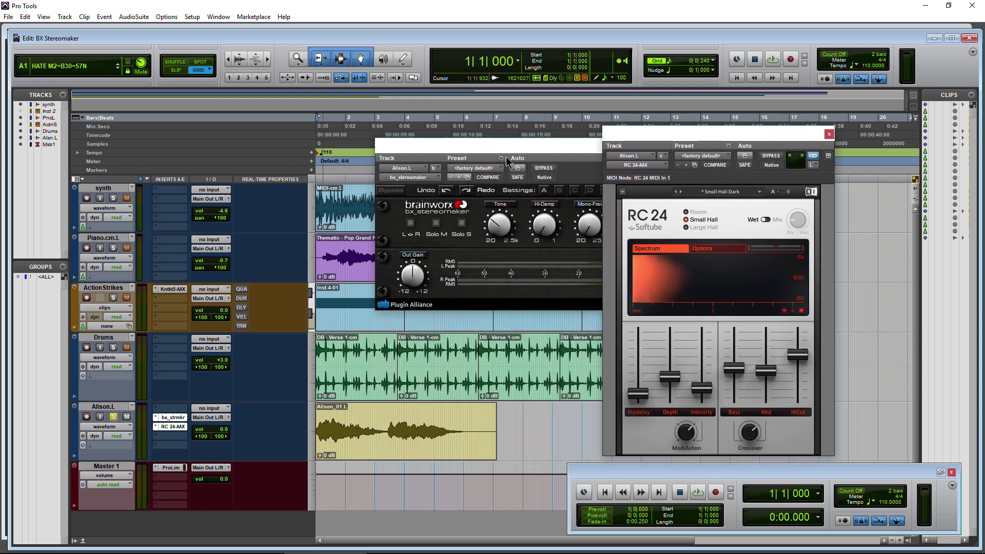
pyautogui.moveTo(513, 149); pyautogui.dragTo(317, 145)
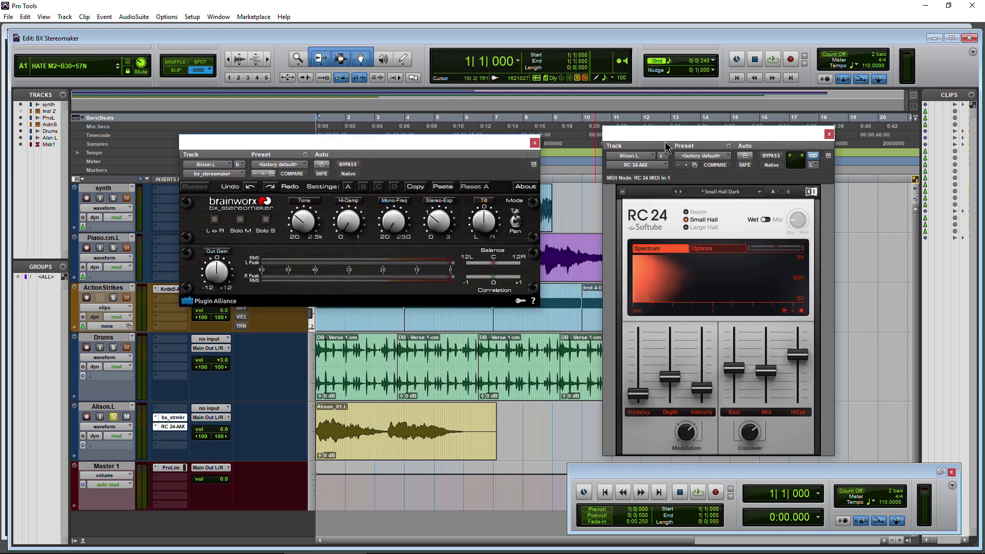
pyautogui.moveTo(641, 132); pyautogui.dragTo(611, 111)
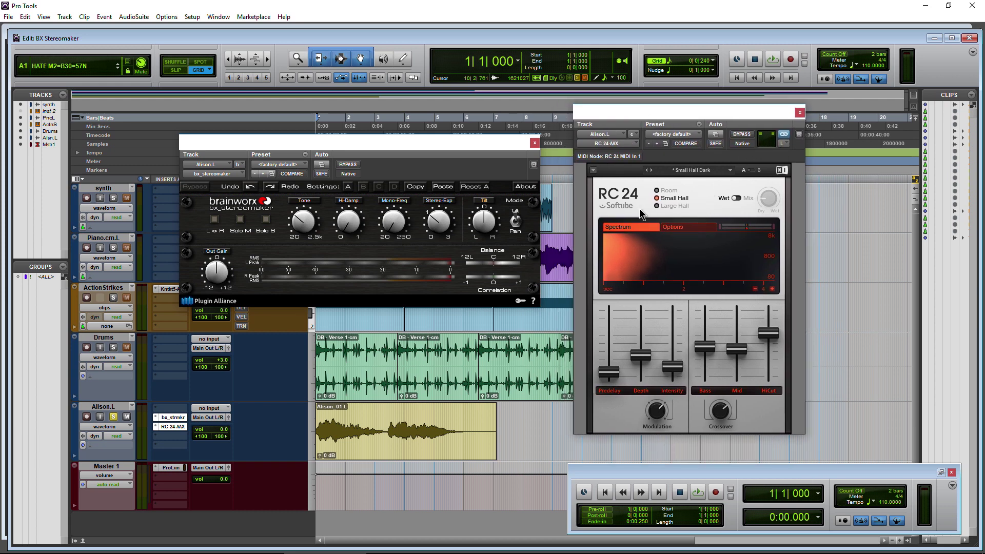
pyautogui.click(157, 431)
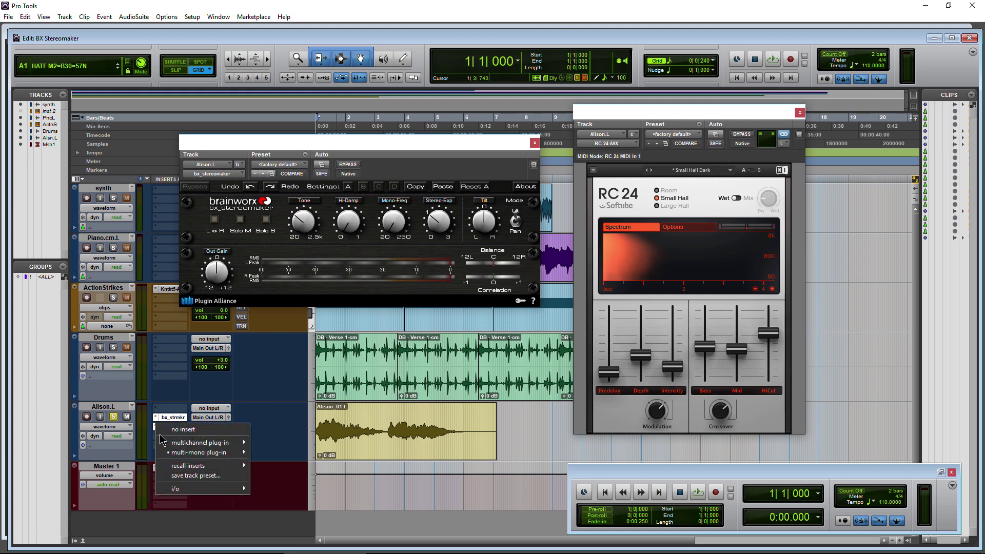
pyautogui.moveTo(177, 457)
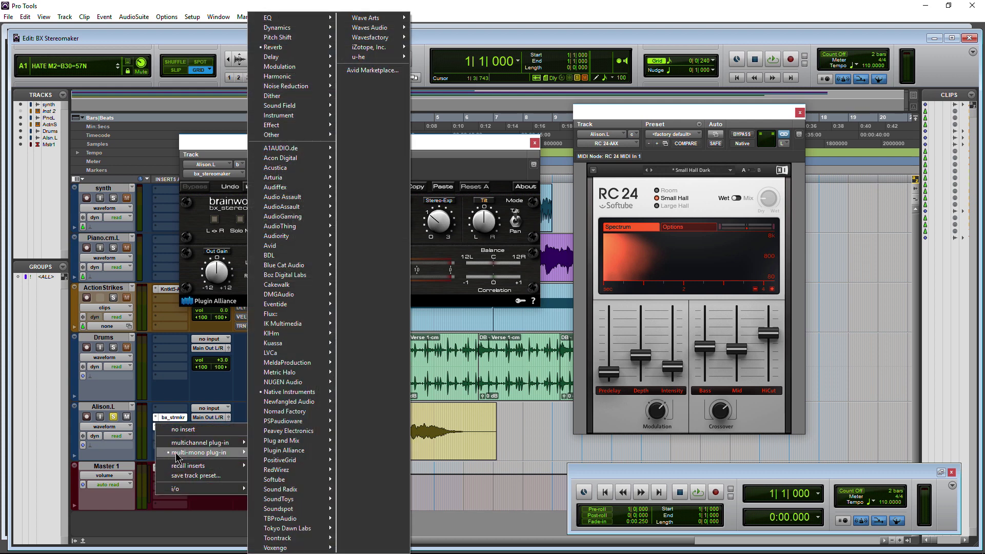
pyautogui.click(676, 170)
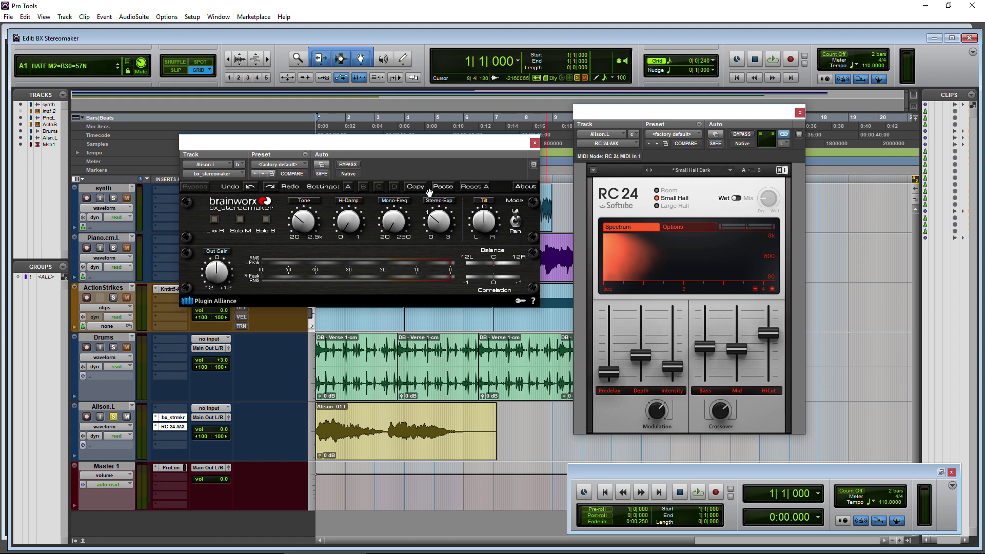
# - During playback, raise stereomaker Tone, set output gain to about -3 dB and mono frequency ~90.4 Hz
pyautogui.press('space')
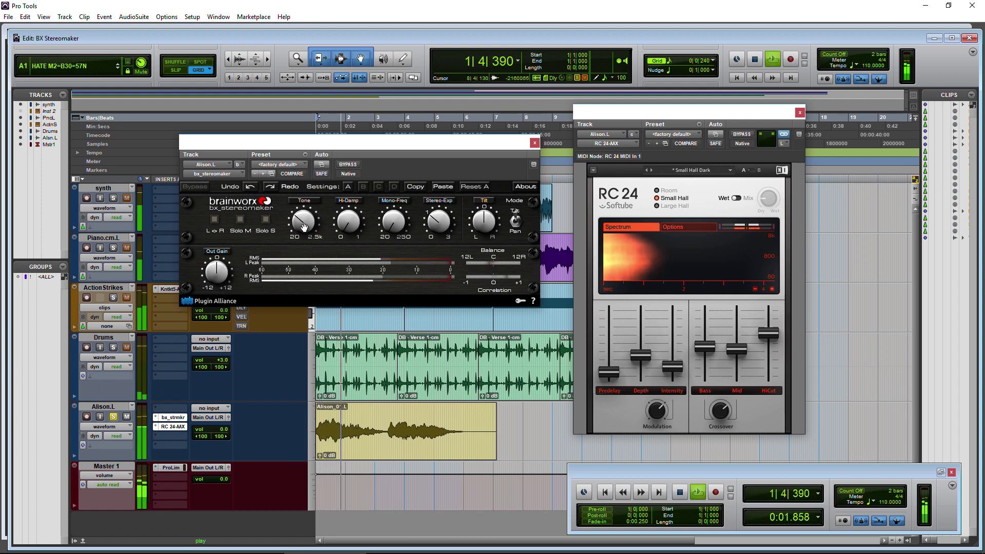
pyautogui.moveTo(304, 226); pyautogui.dragTo(349, 156)
pyautogui.moveTo(352, 222)
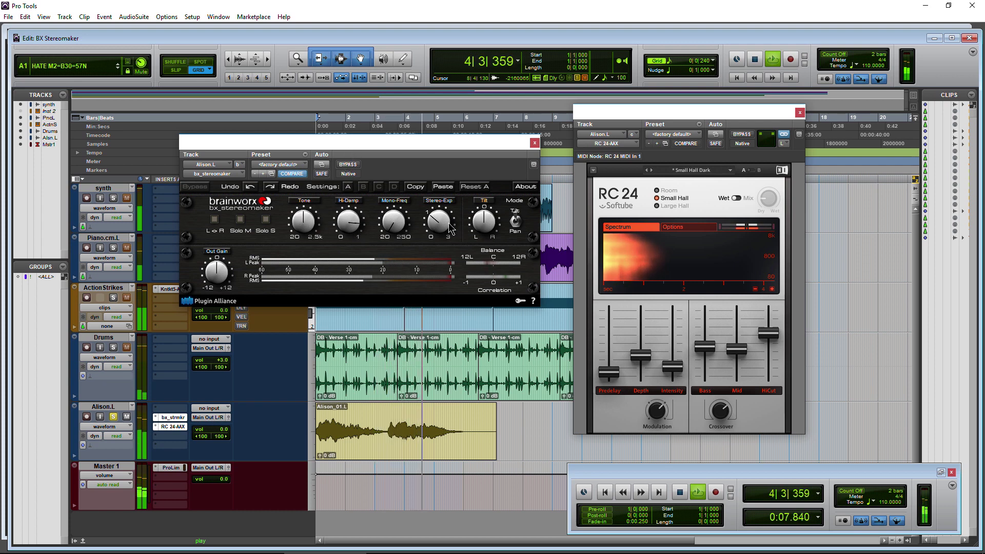
pyautogui.moveTo(634, 363)
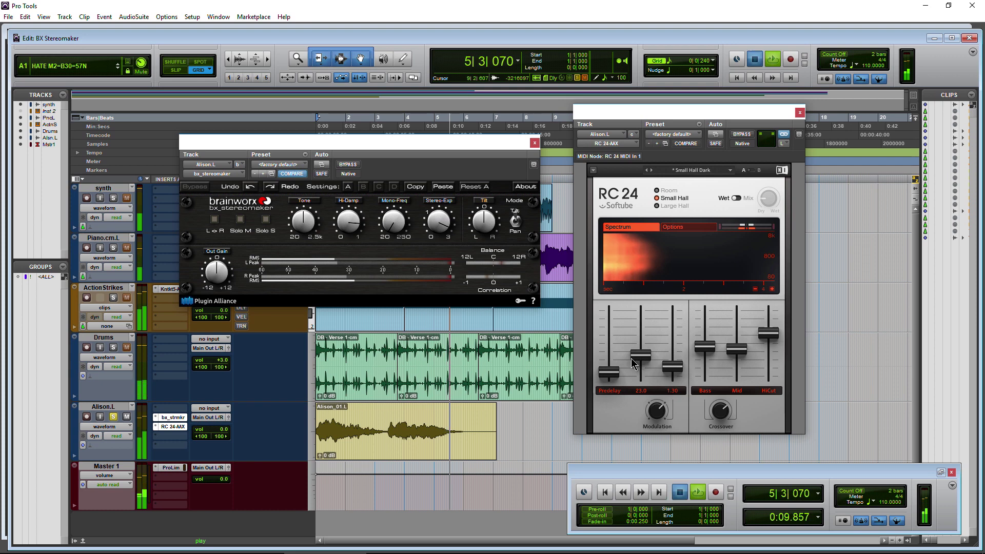
pyautogui.press('space')
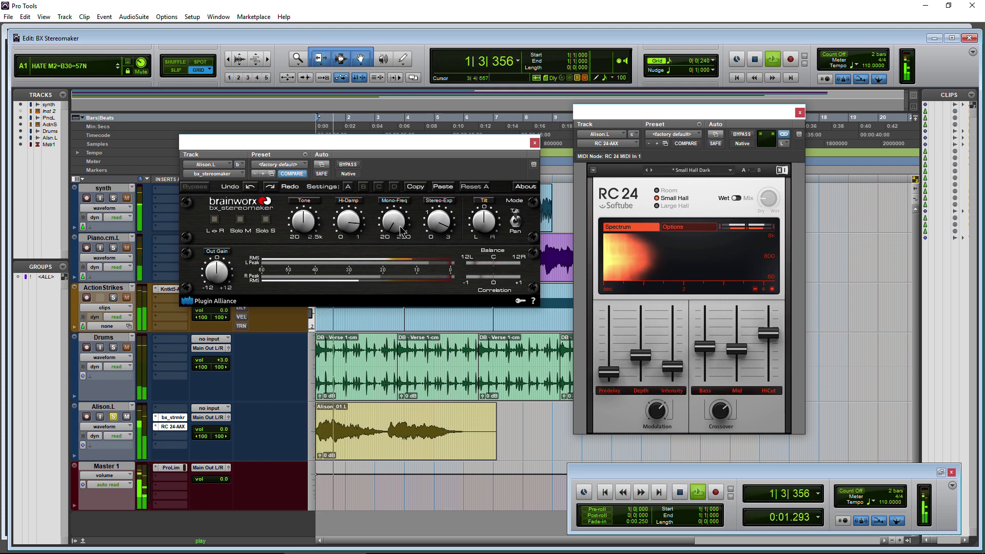
pyautogui.moveTo(217, 272); pyautogui.dragTo(218, 286)
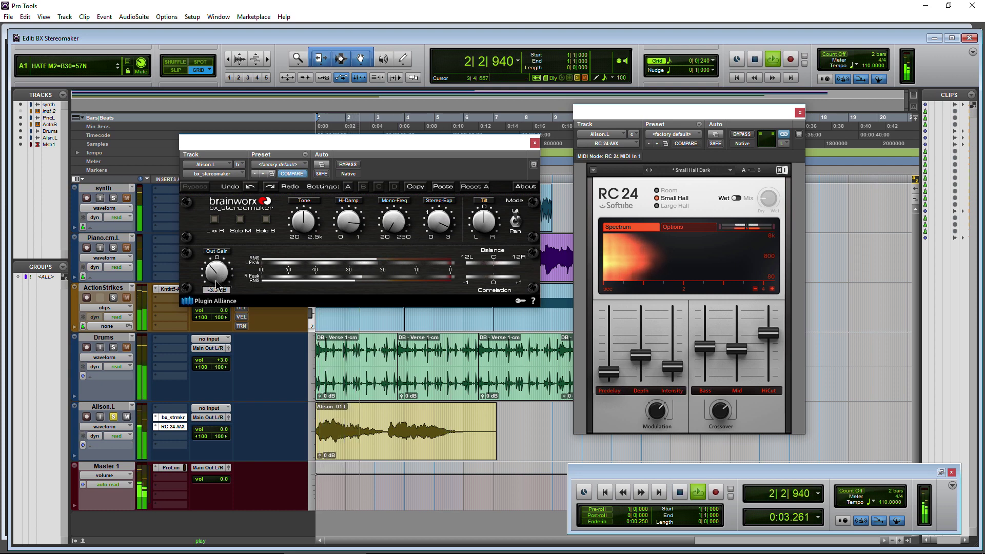
pyautogui.moveTo(398, 228); pyautogui.dragTo(440, 250)
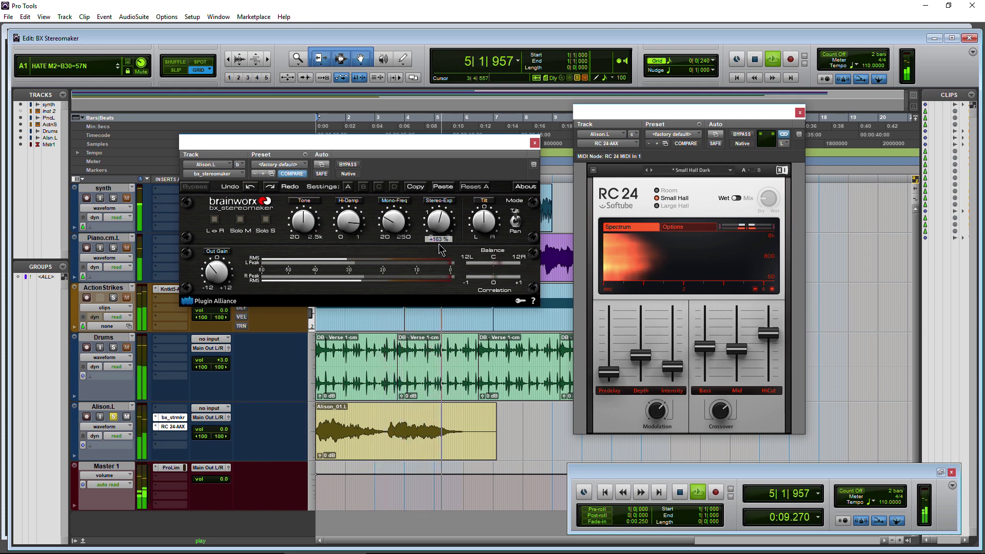
# - Close the RC 24 window and turn off the stereomaker's bypass
pyautogui.press('space')
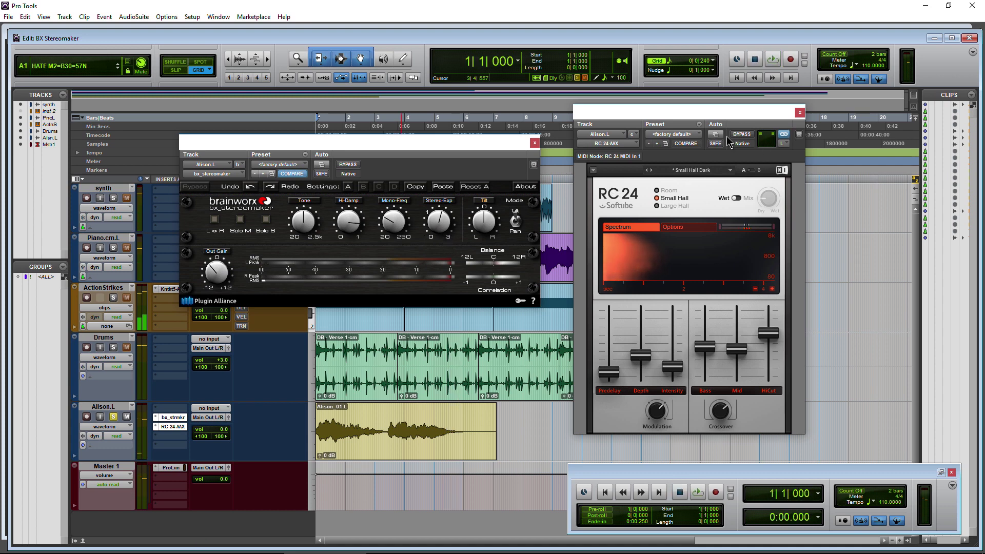
pyautogui.click(799, 112)
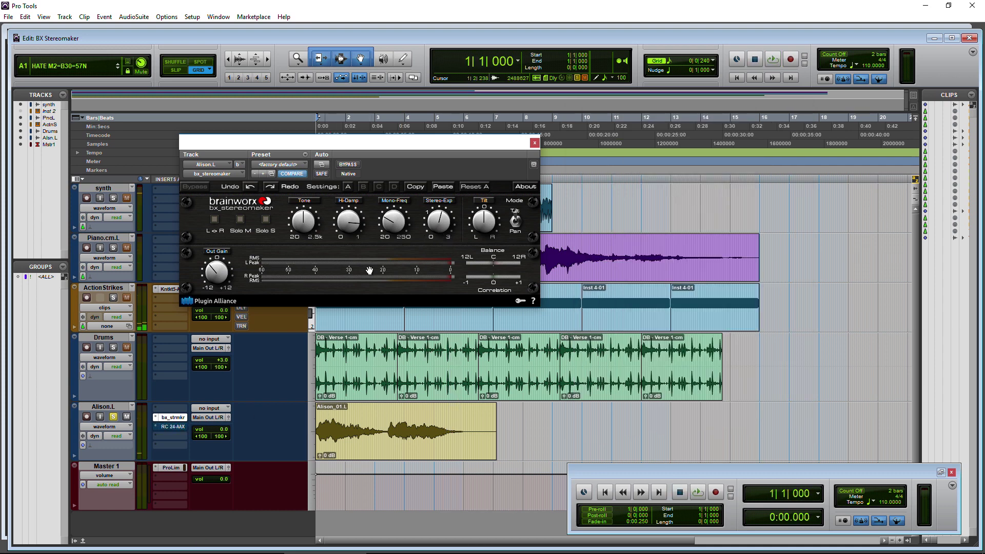
pyautogui.press('space')
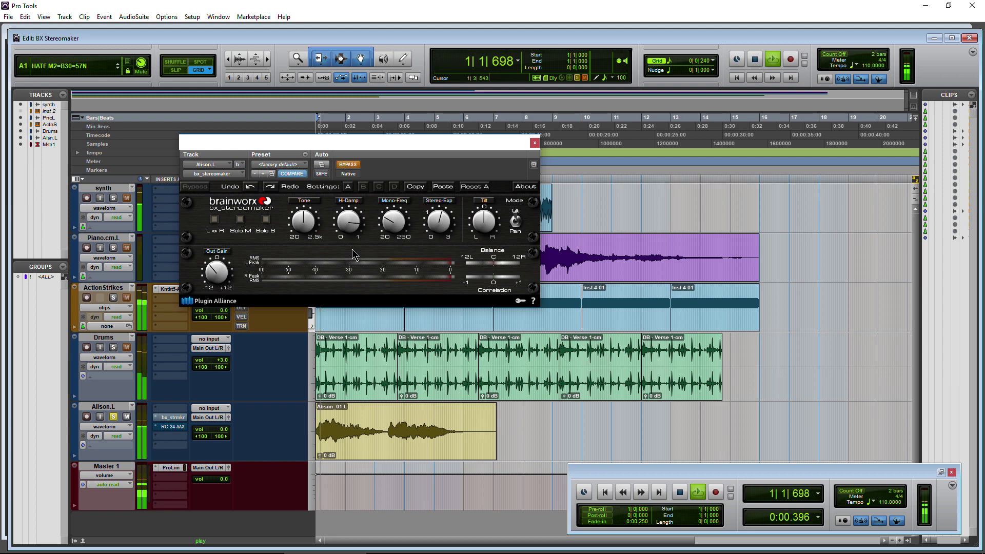
pyautogui.press('space')
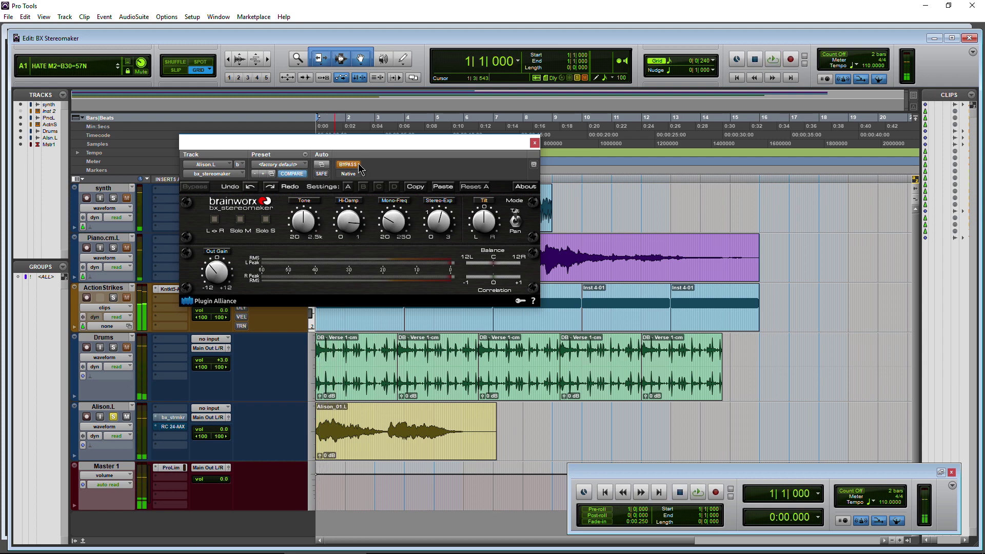
pyautogui.click(348, 164)
pyautogui.moveTo(471, 155); pyautogui.dragTo(680, 182)
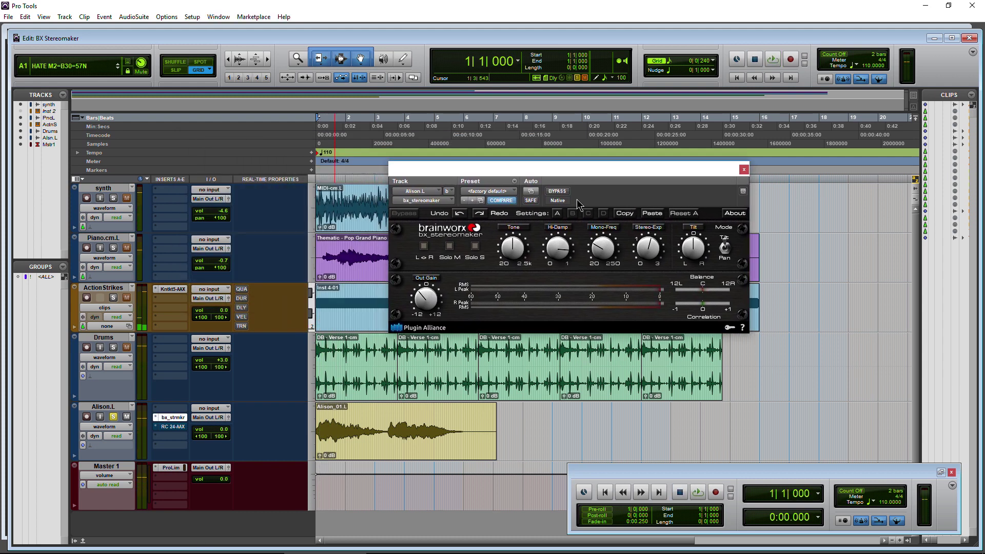
# - Audition the stereomaker's Solo S, Solo M and L<>R swap, leaving the swap off
pyautogui.press('space')
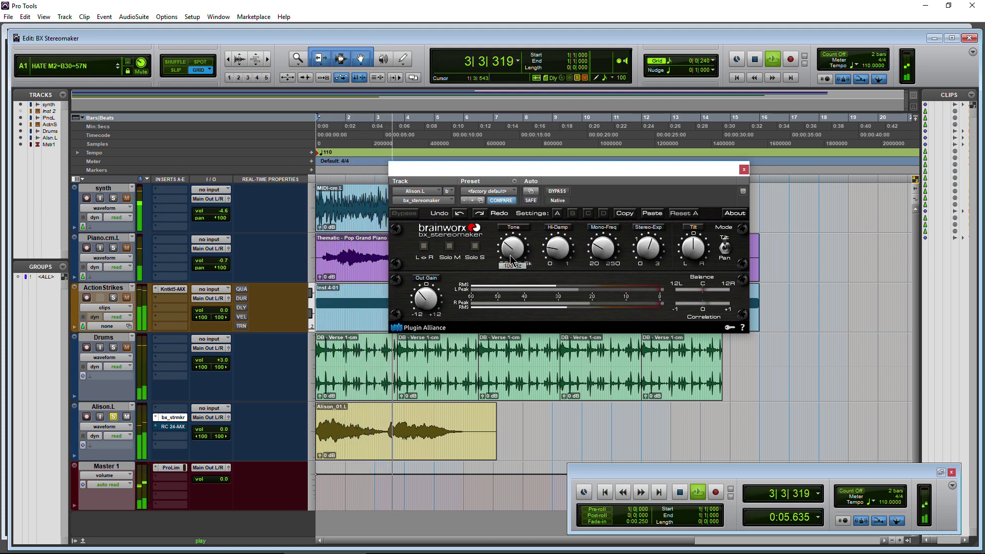
pyautogui.click(474, 247)
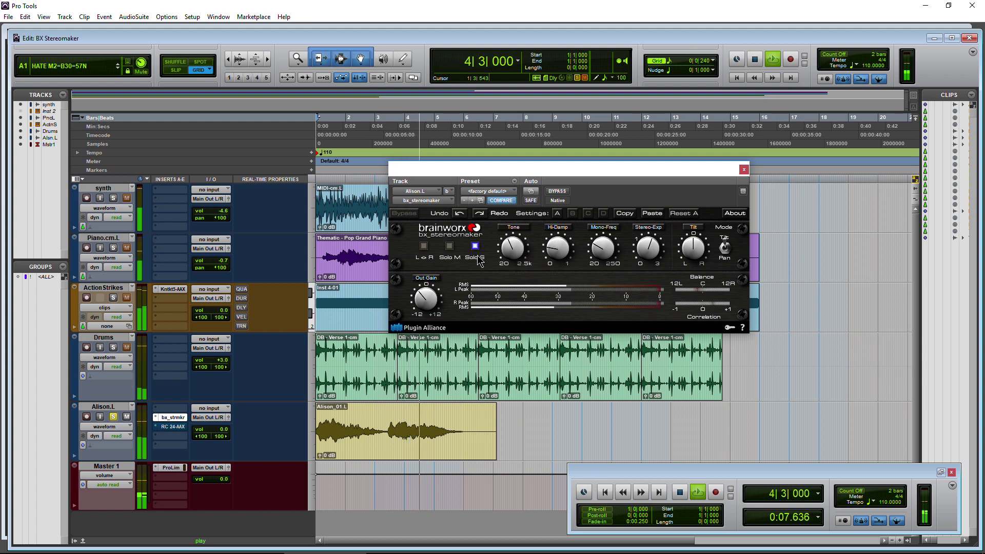
pyautogui.press('space')
pyautogui.press('space')
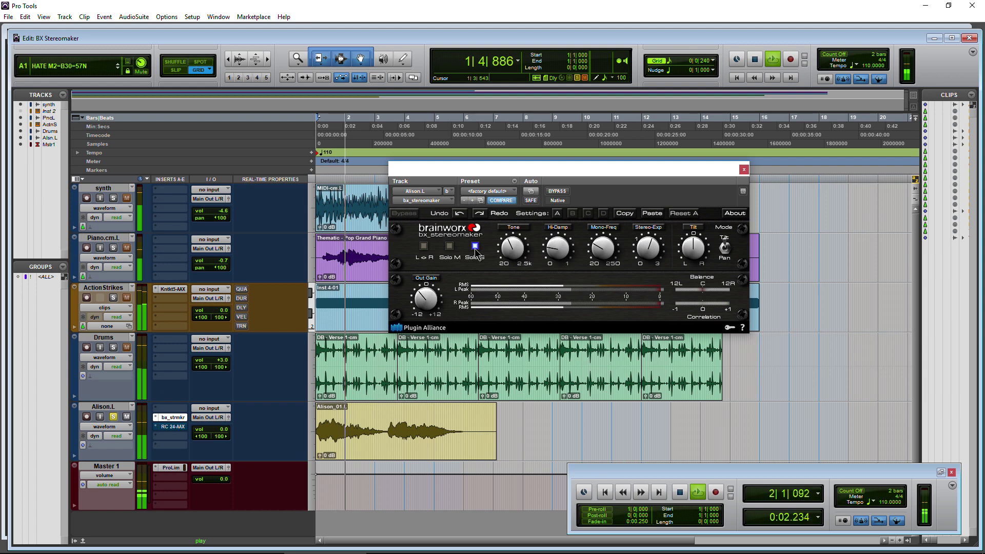
pyautogui.click(450, 247)
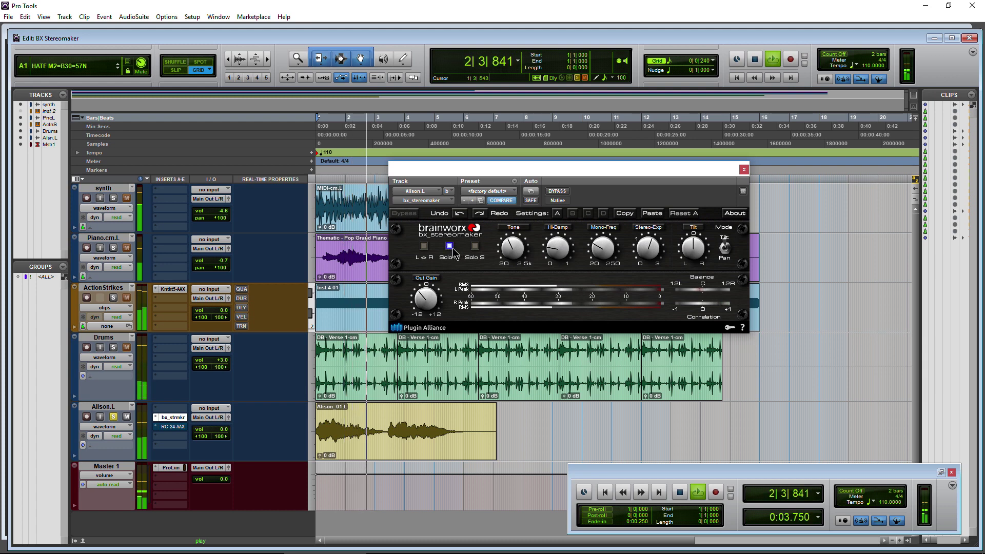
pyautogui.click(424, 246)
pyautogui.click(424, 246)
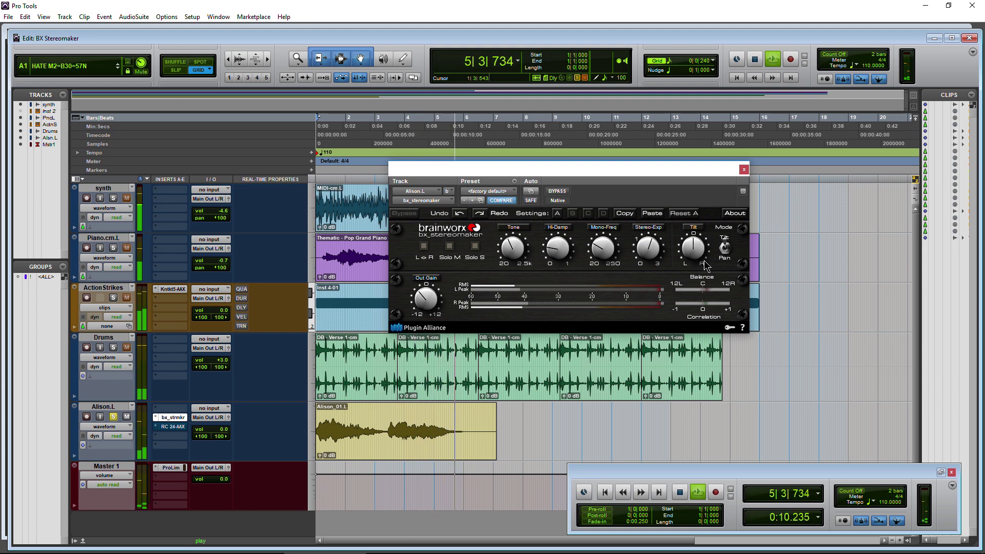
# - Stop playback, close the stereomaker window, and close the Kontakt instrument window
pyautogui.press('space')
pyautogui.hotkey('ctrl', 'w')
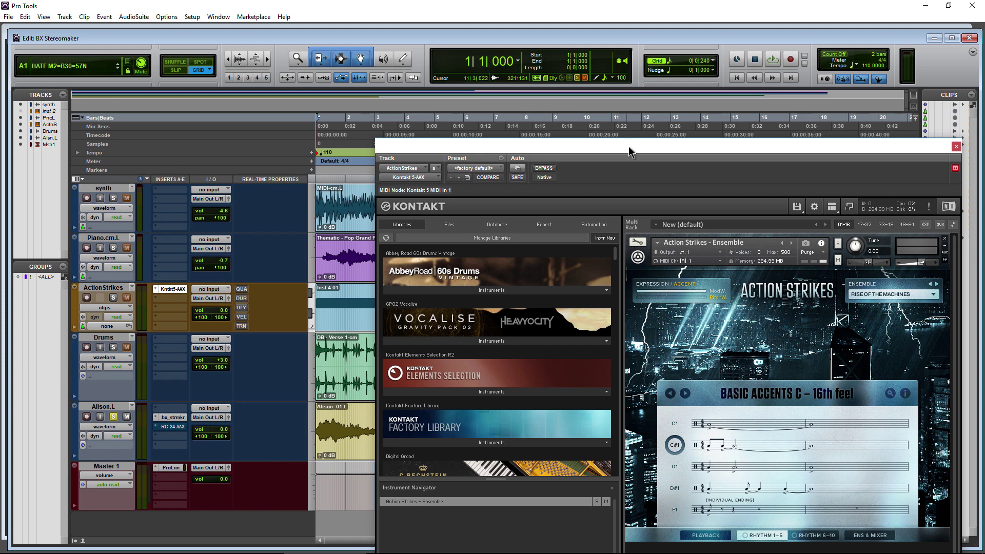
pyautogui.moveTo(628, 146); pyautogui.dragTo(524, 60)
pyautogui.click(853, 67)
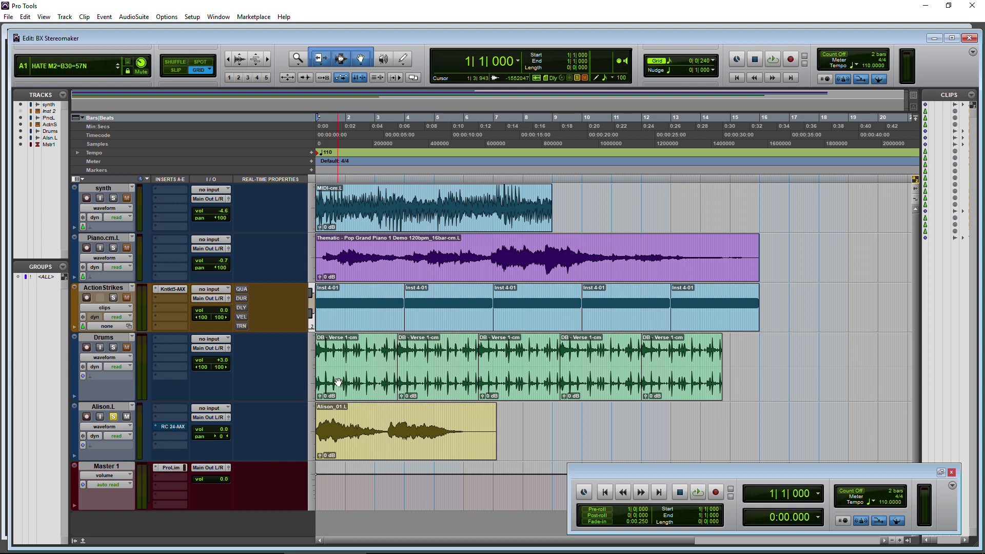
# - Insert bx_stereomaker (mono/stereo) on Piano.cm.L's first slot, then close its window
pyautogui.click(174, 241)
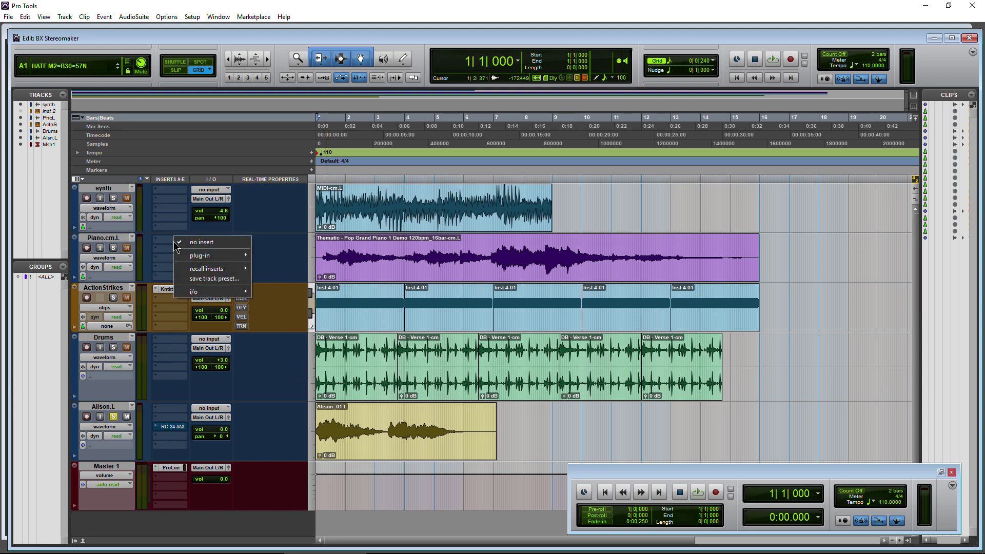
pyautogui.moveTo(201, 258)
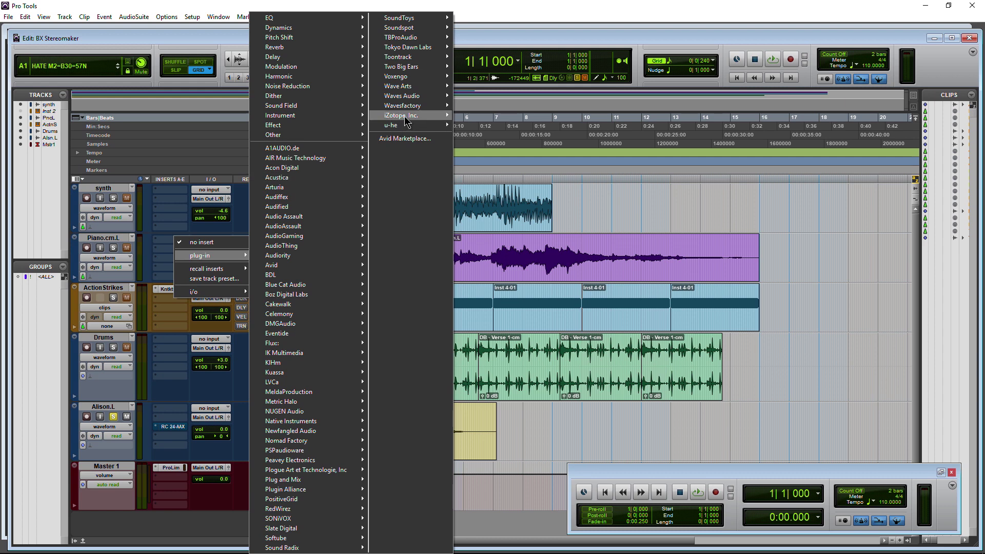
pyautogui.moveTo(307, 488)
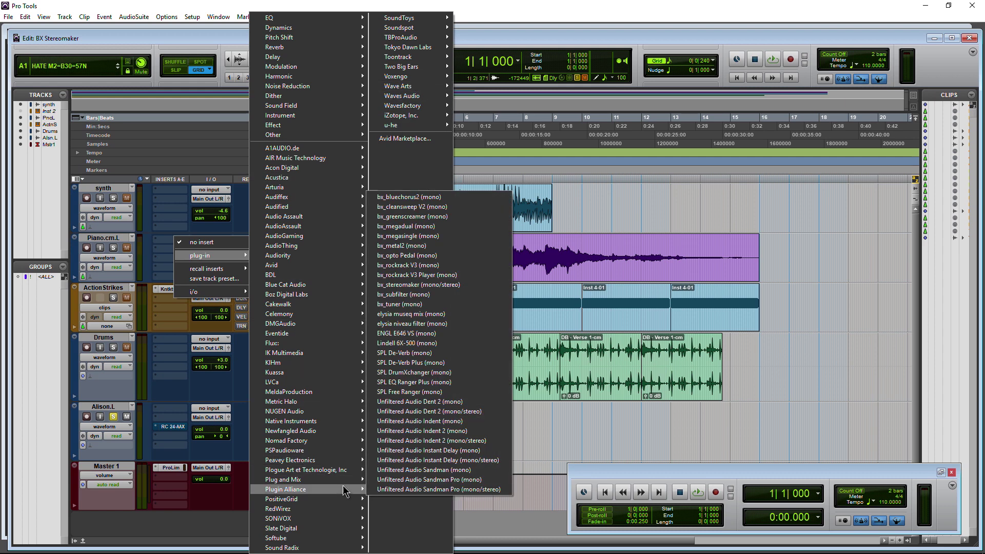
pyautogui.click(437, 285)
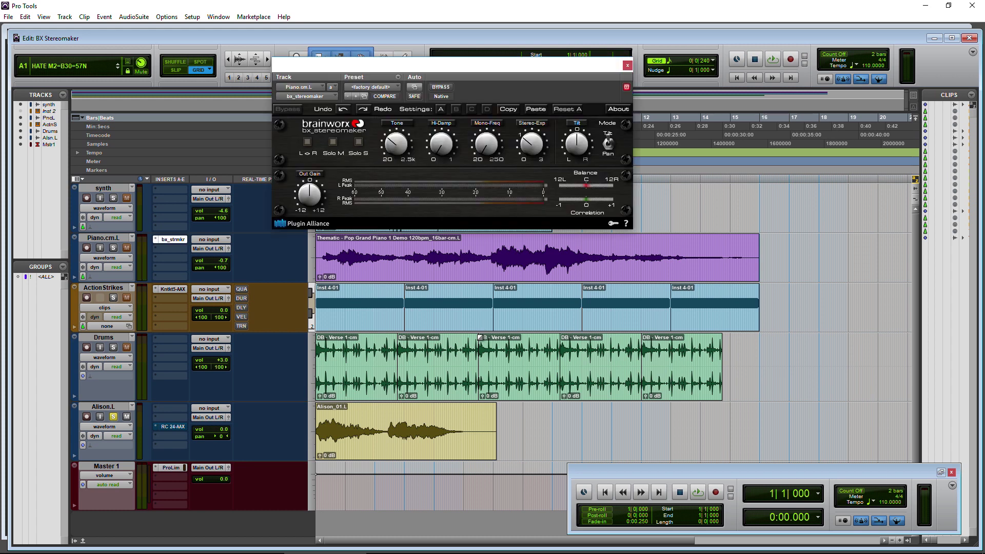
pyautogui.moveTo(403, 67); pyautogui.dragTo(524, 155)
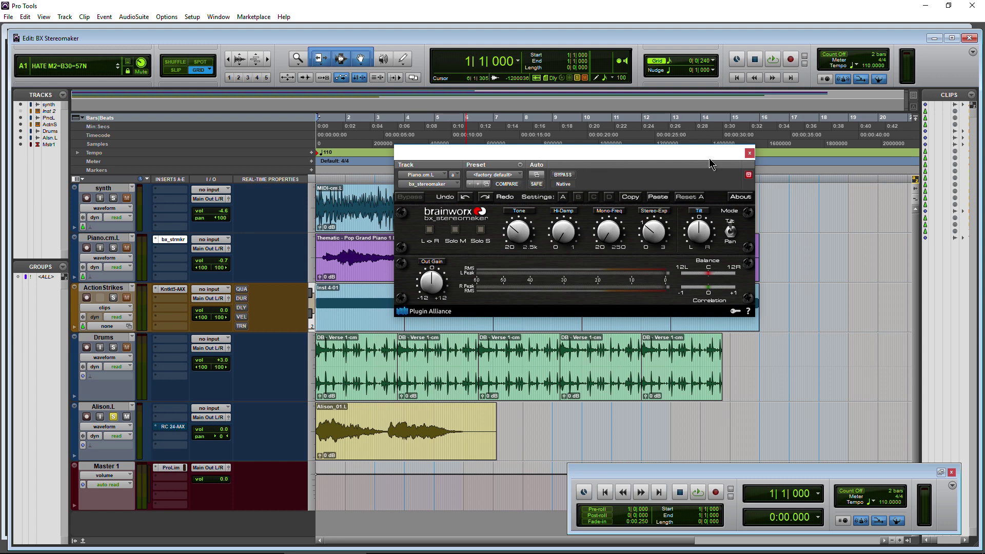
pyautogui.click(748, 154)
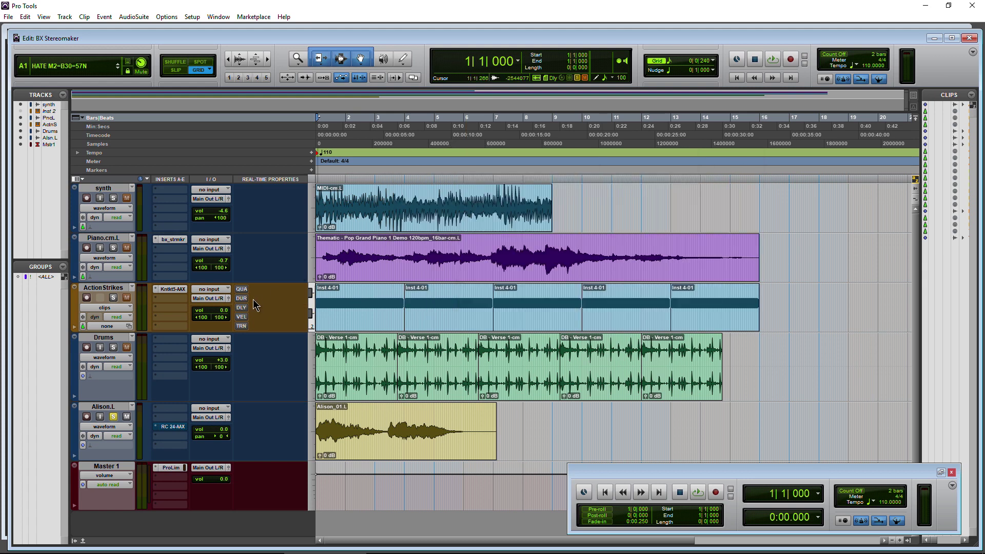
# - Duplicate the Piano.cm.L track once
pyautogui.rightClick(113, 239)
pyautogui.rightClick(114, 237)
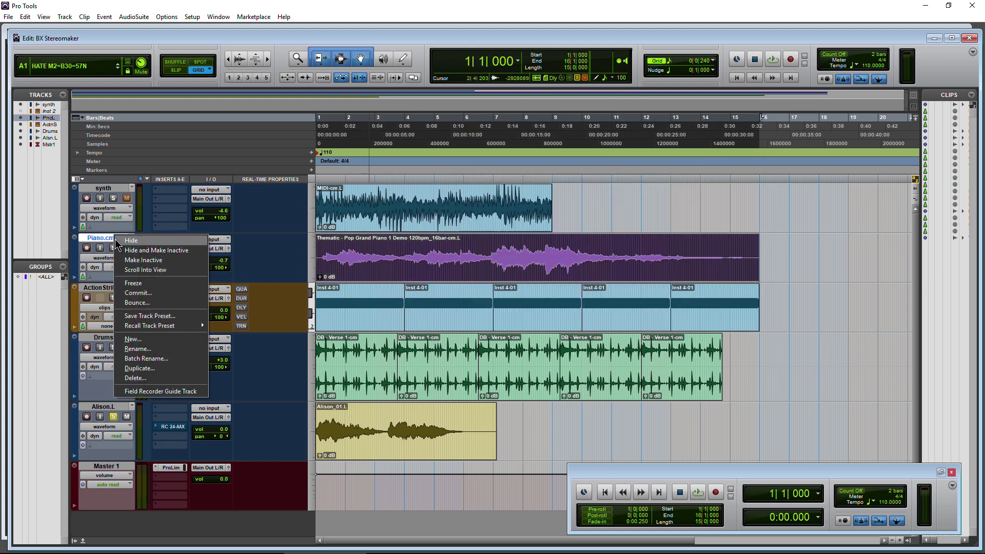
pyautogui.click(156, 370)
pyautogui.click(526, 278)
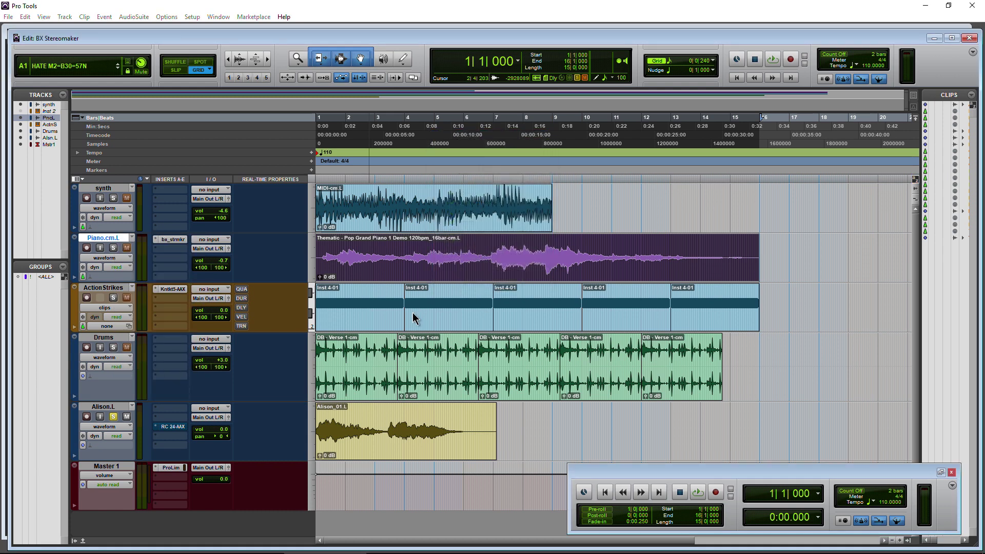
# - Remove the stereomaker insert from the duplicate piano track and play briefly
pyautogui.click(172, 289)
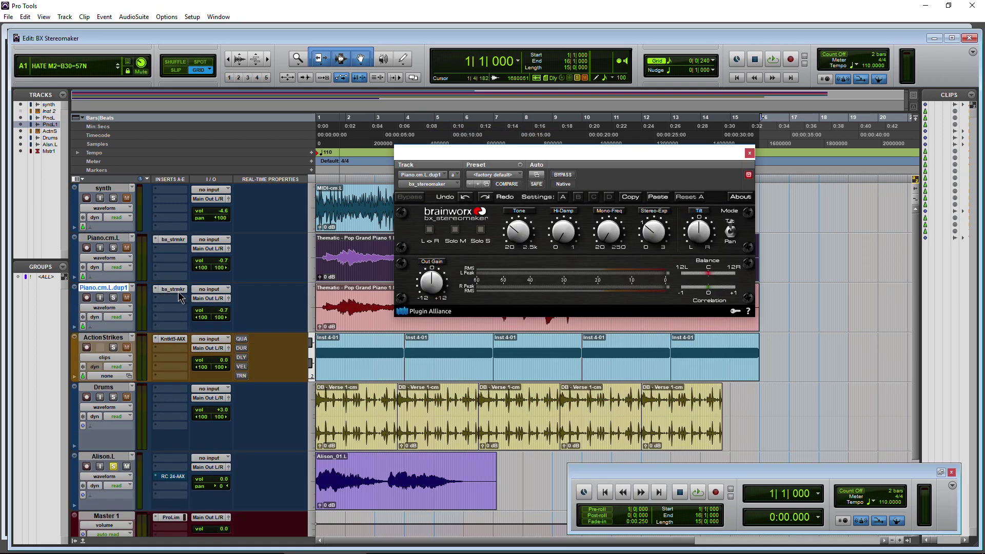
pyautogui.click(749, 153)
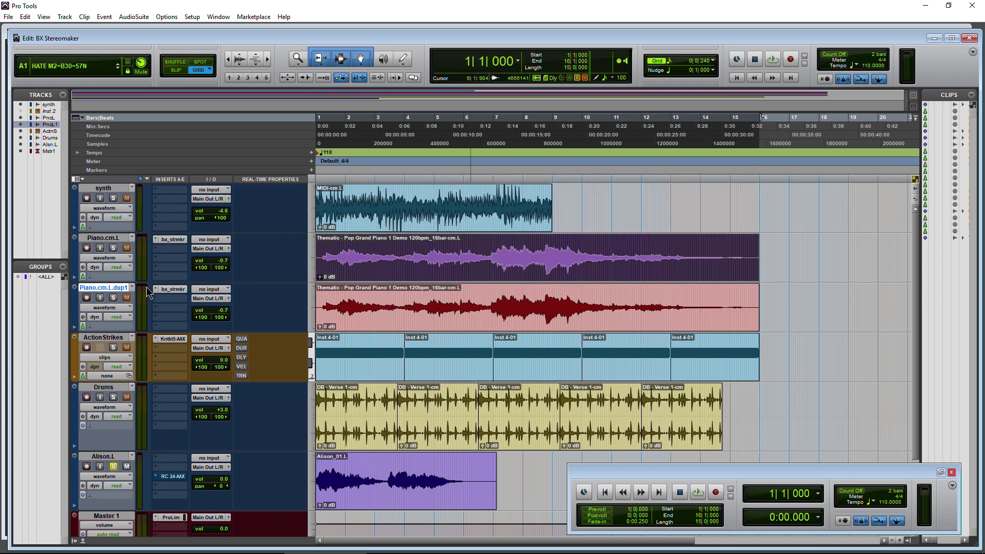
pyautogui.moveTo(165, 300); pyautogui.dragTo(199, 268)
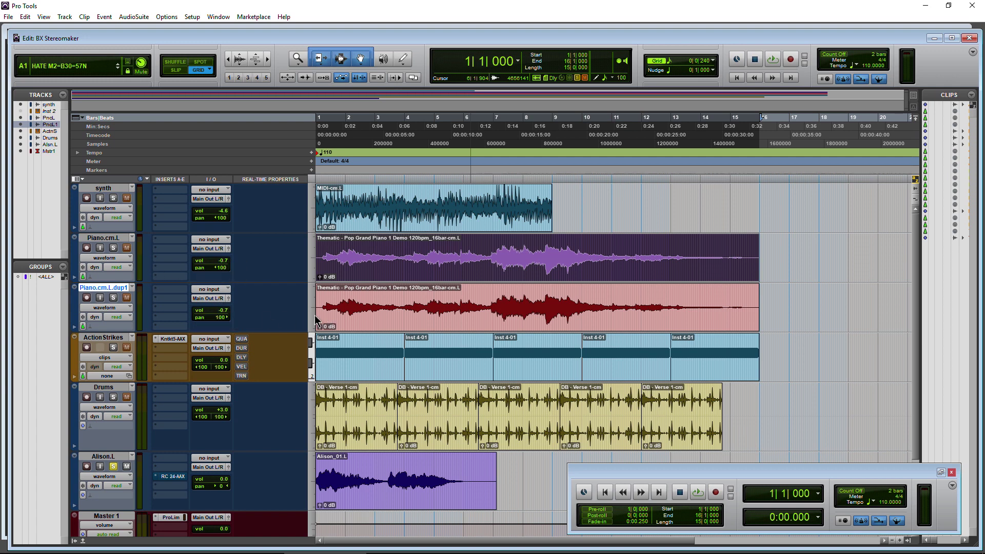
pyautogui.press('space')
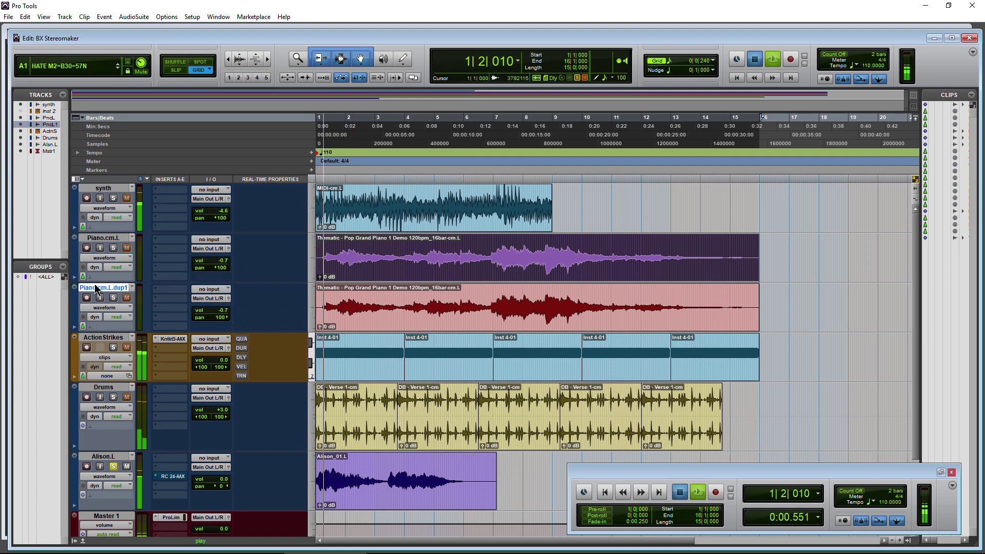
pyautogui.press('space')
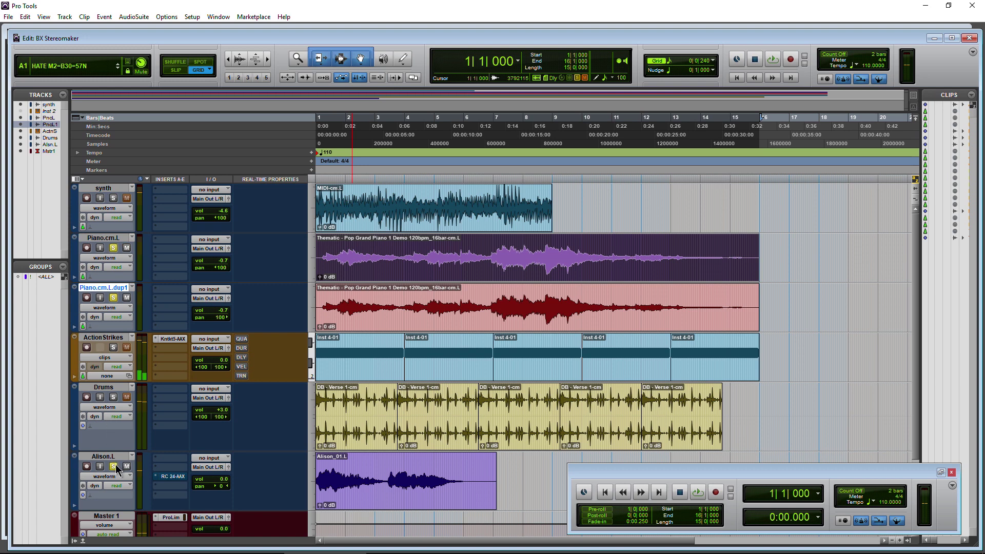
# - Unsolo Alison.L and play the piano pair
pyautogui.click(113, 466)
pyautogui.press('space')
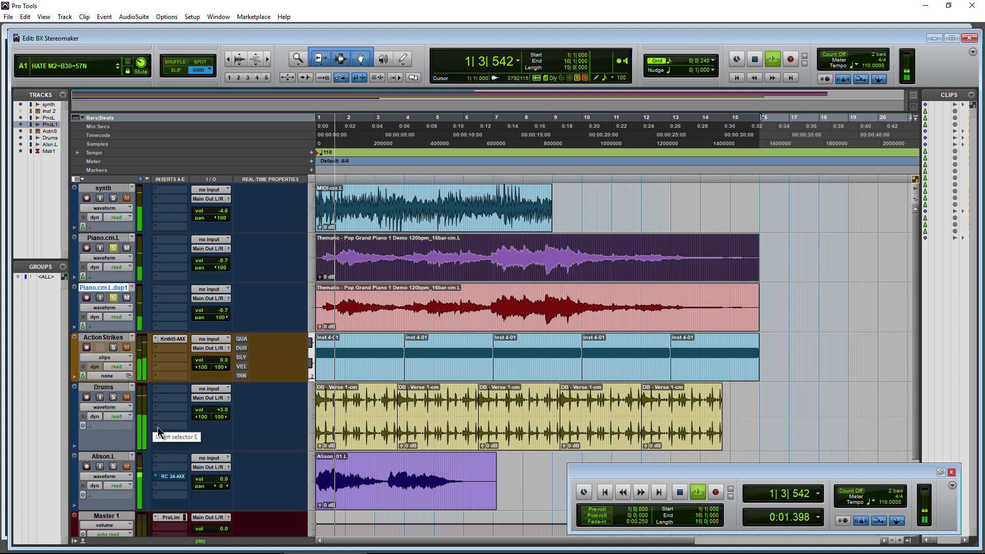
pyautogui.scroll(-3, 234, 392)
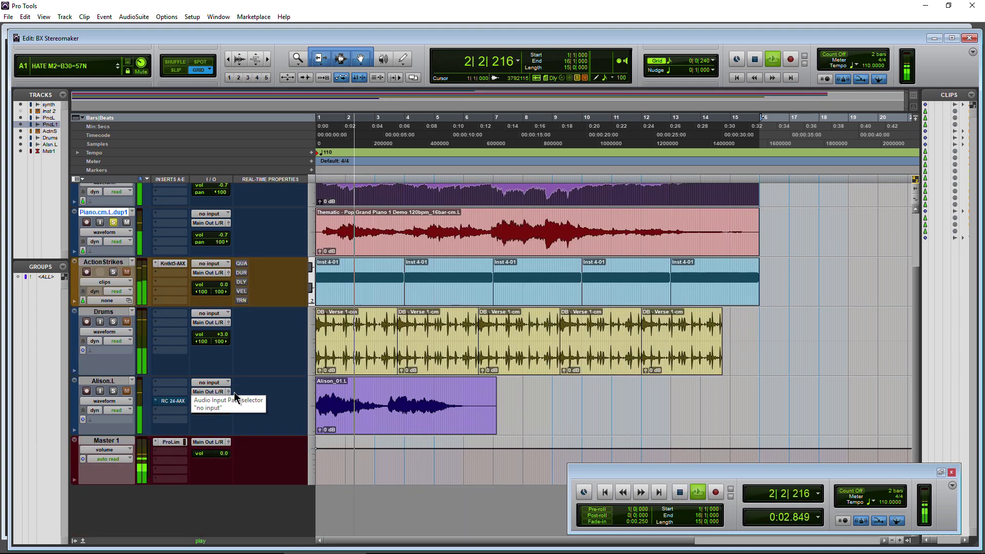
pyautogui.press('space')
# - Insert iZotope Insight on Master 1 and expand its Sound Field panel
pyautogui.click(171, 451)
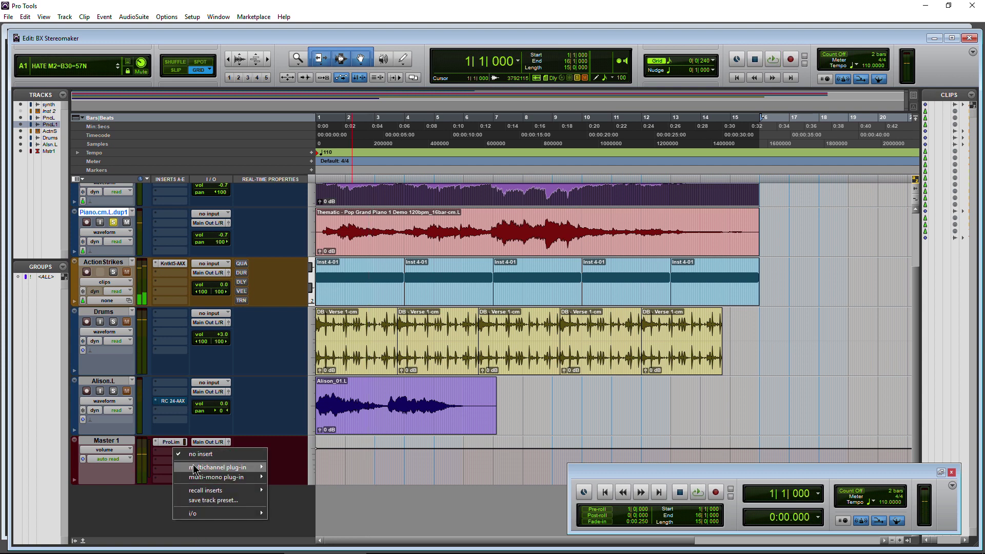
pyautogui.moveTo(192, 467)
pyautogui.moveTo(429, 217)
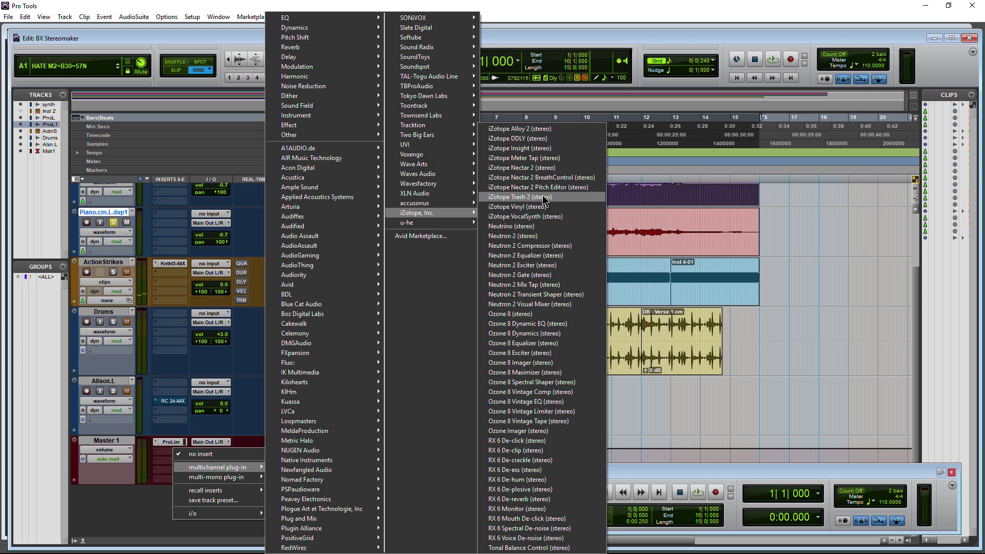
pyautogui.click(518, 148)
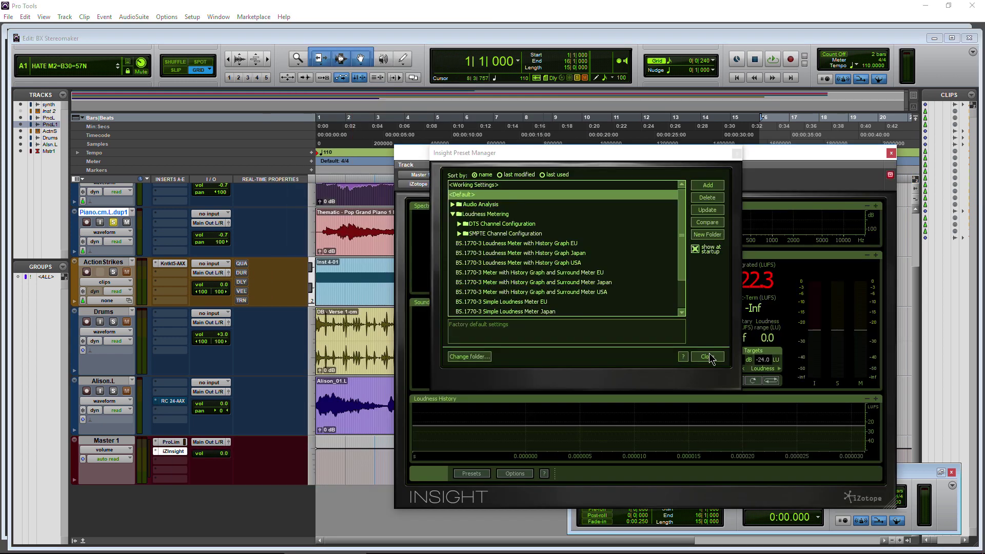
pyautogui.click(707, 352)
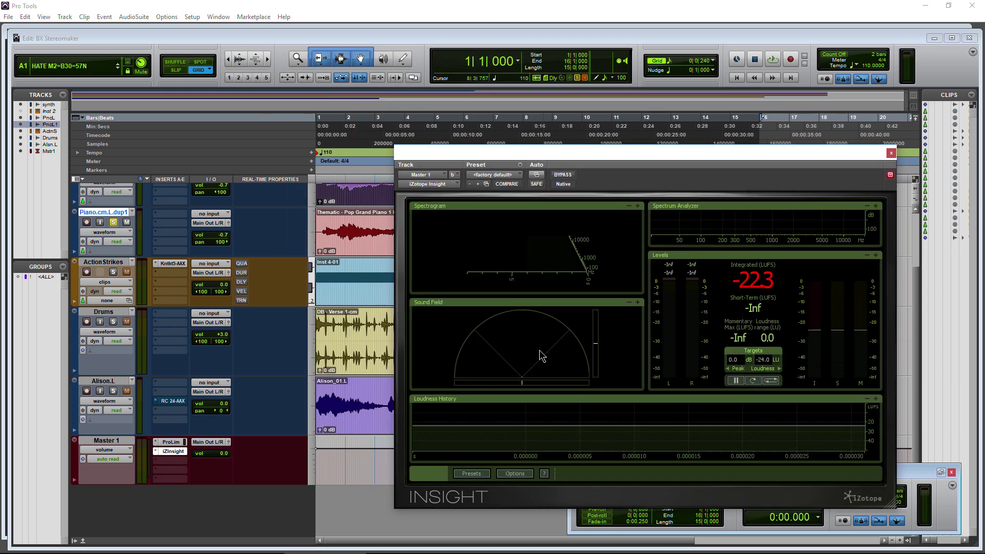
pyautogui.click(637, 302)
# - Position the Insight window over the clip area and play to watch the sound field
pyautogui.moveTo(686, 152); pyautogui.dragTo(830, 161)
pyautogui.scroll(3, 381, 266)
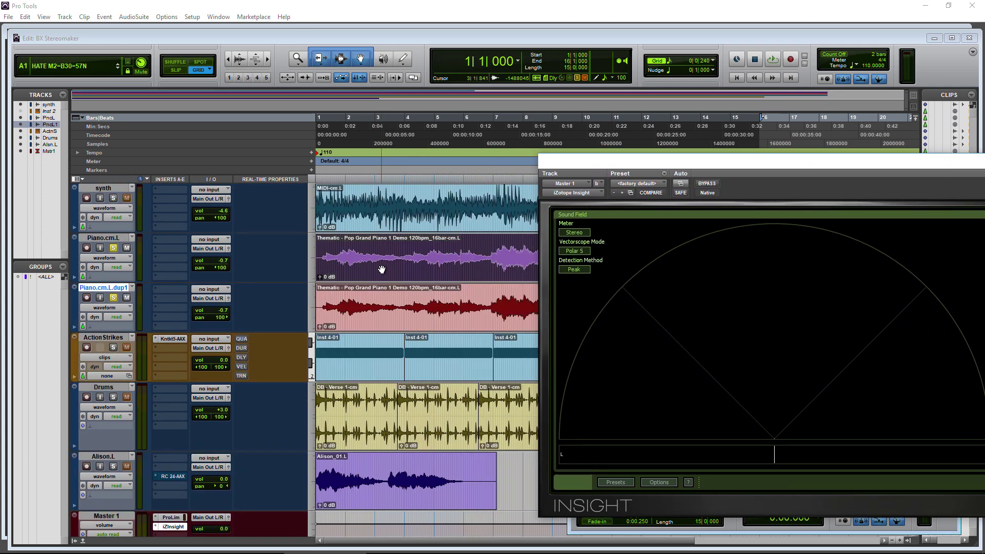
pyautogui.moveTo(605, 165); pyautogui.dragTo(395, 134)
pyautogui.press('space')
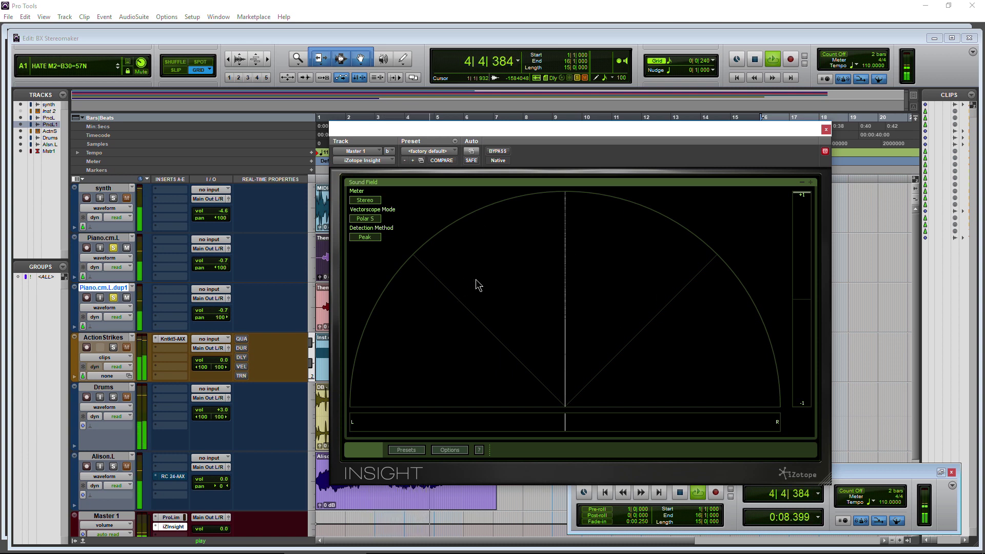
pyautogui.press('space')
# - Close Insight, add bx_stereomaker to Piano.cm.L, and raise Mono-Freq to about 61 Hz
pyautogui.click(826, 130)
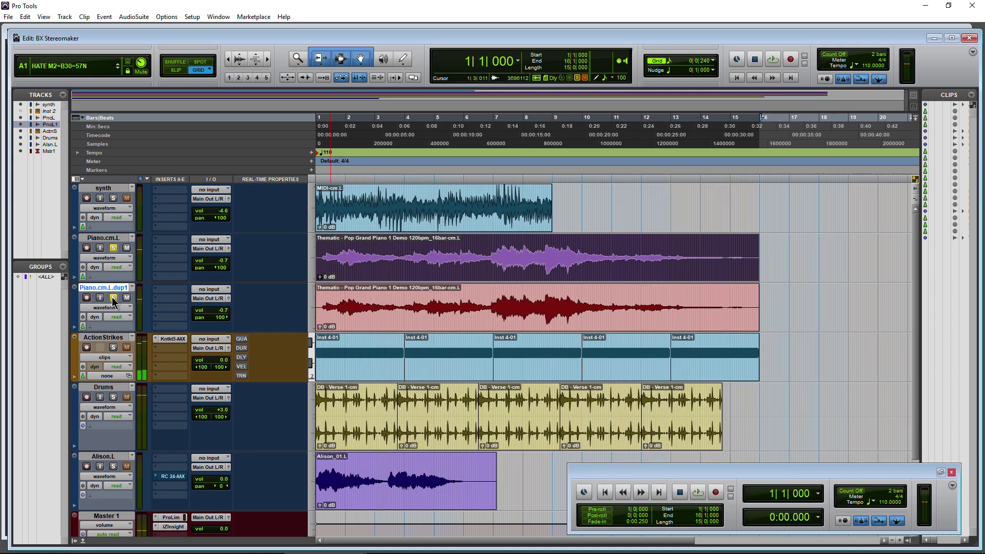
pyautogui.click(171, 240)
pyautogui.moveTo(210, 254)
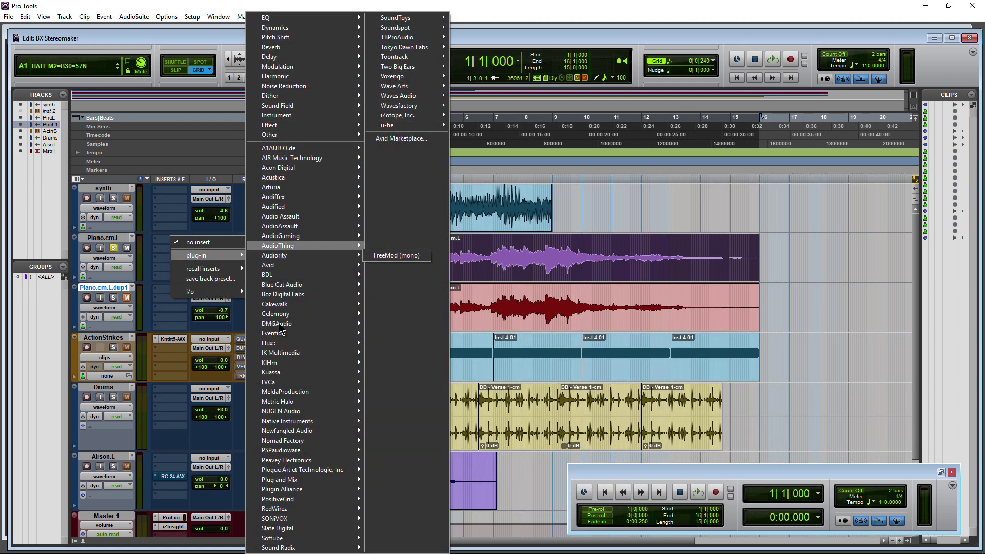
pyautogui.moveTo(308, 489)
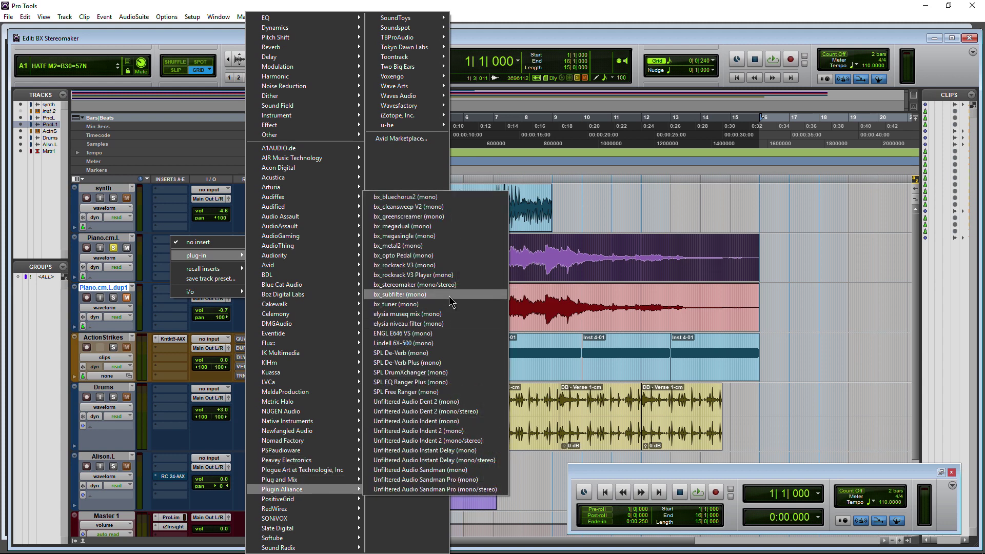
pyautogui.click(415, 285)
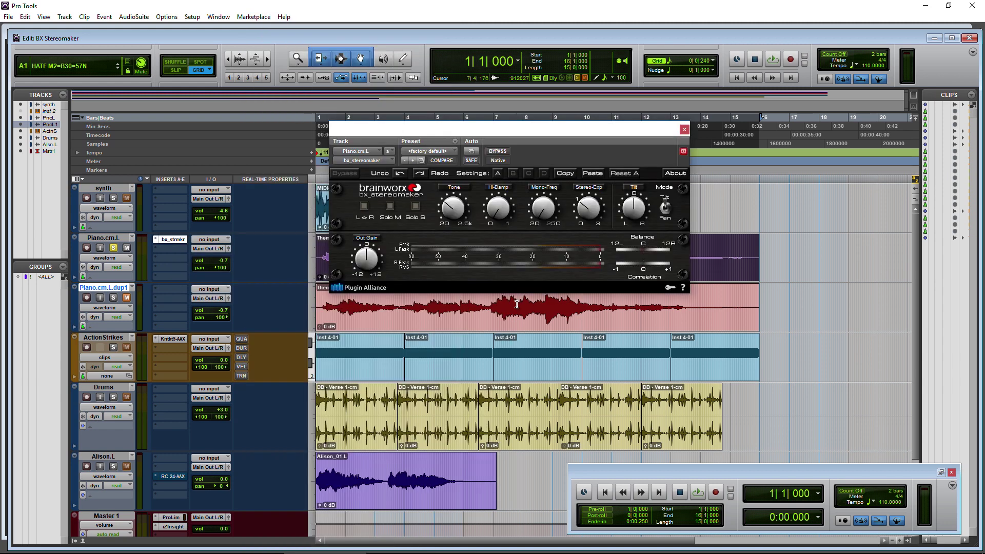
pyautogui.moveTo(444, 135); pyautogui.dragTo(588, 138)
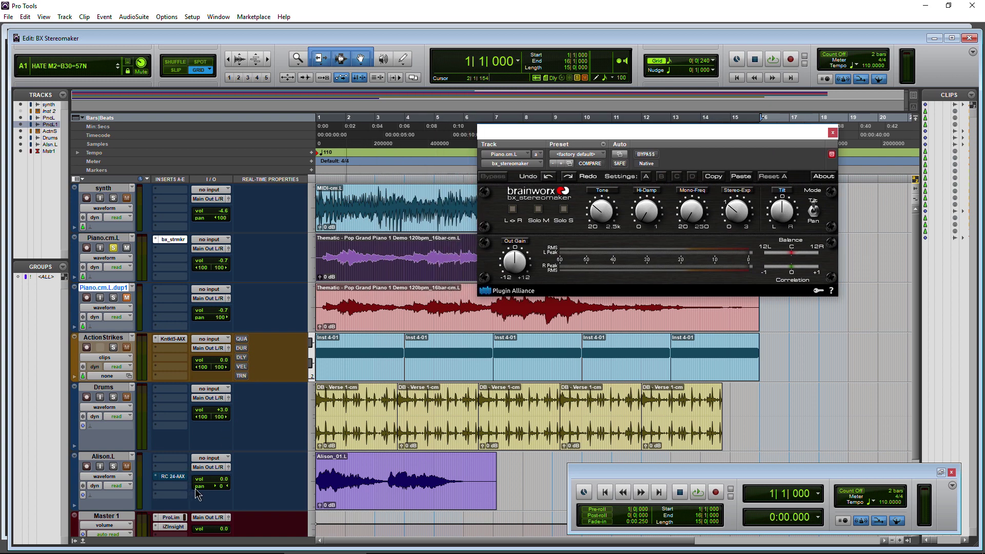
pyautogui.moveTo(691, 211); pyautogui.dragTo(691, 206)
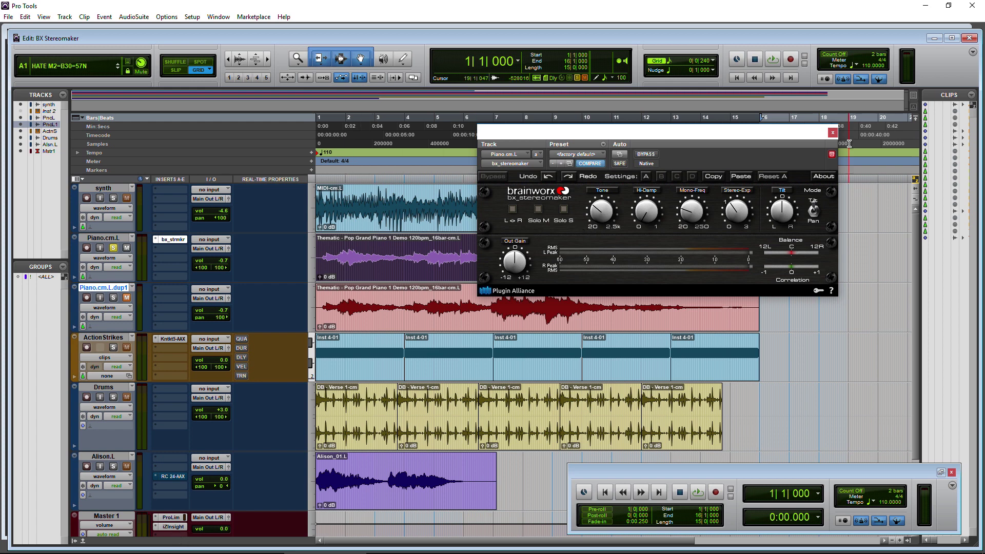
# - Open the Master's Insight meter and place it beside the stereomaker window
pyautogui.click(174, 527)
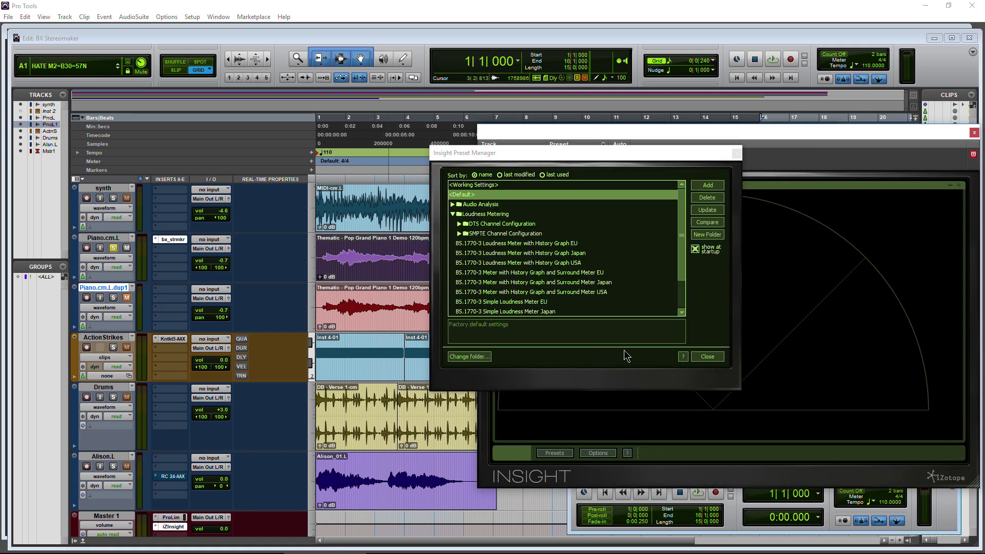
pyautogui.click(708, 357)
pyautogui.moveTo(793, 135); pyautogui.dragTo(361, 126)
pyautogui.click(729, 140)
pyautogui.moveTo(729, 140); pyautogui.dragTo(846, 156)
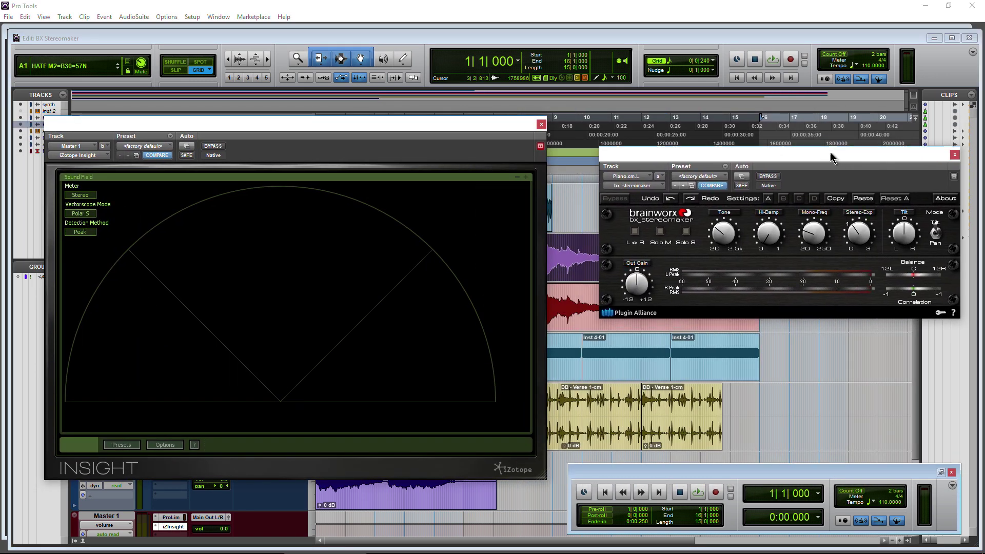
# - Play the session watching the piano sound field, then stop and close Insight
pyautogui.press('space')
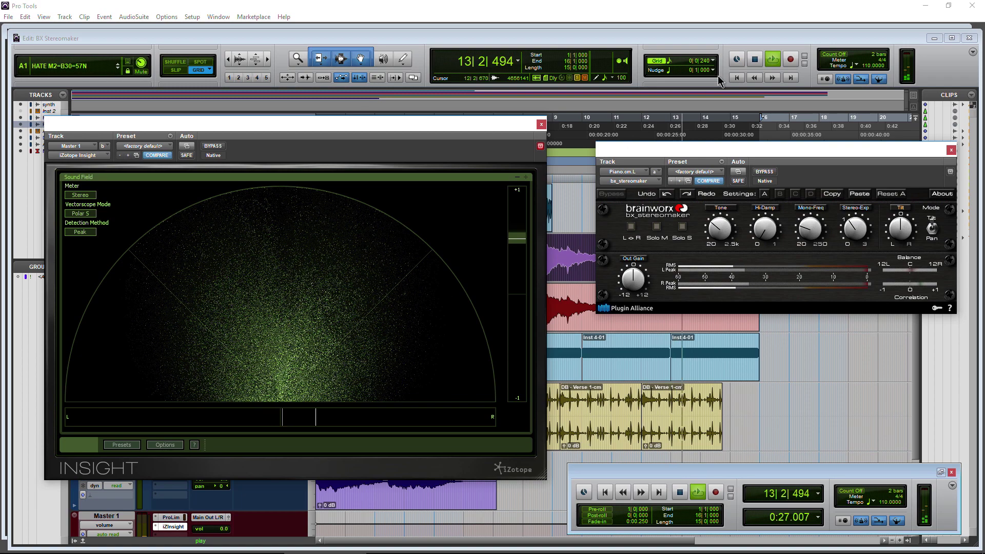
pyautogui.click(755, 60)
pyautogui.click(540, 125)
pyautogui.moveTo(733, 150); pyautogui.dragTo(600, 150)
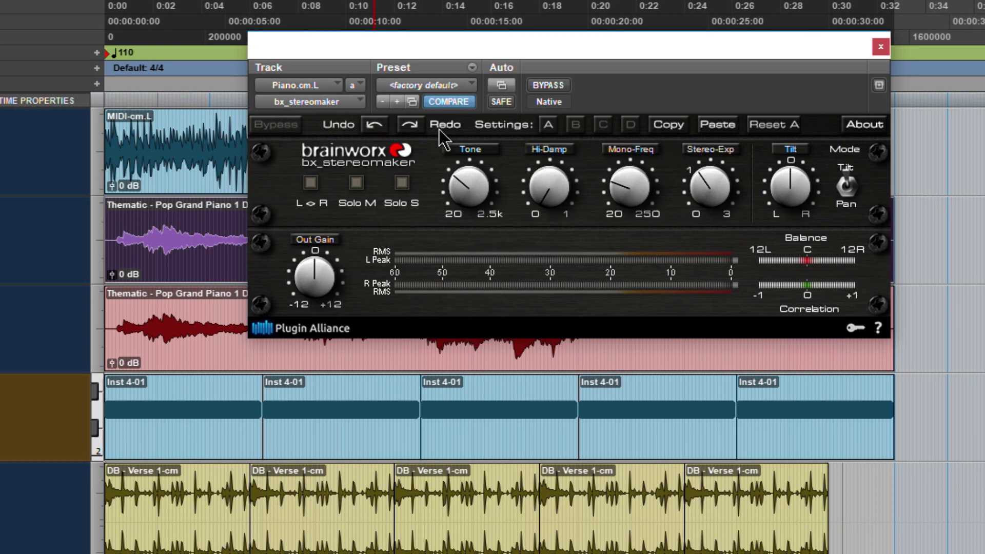
# - Load the 08 Snare mild preset and cycle through settings slots A–D, ending on A
pyautogui.click(430, 86)
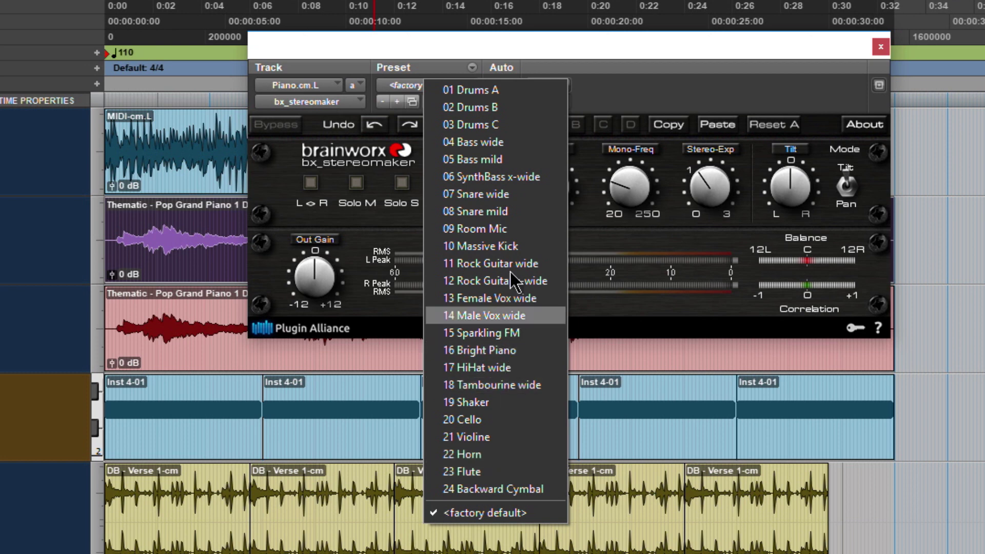
pyautogui.click(496, 212)
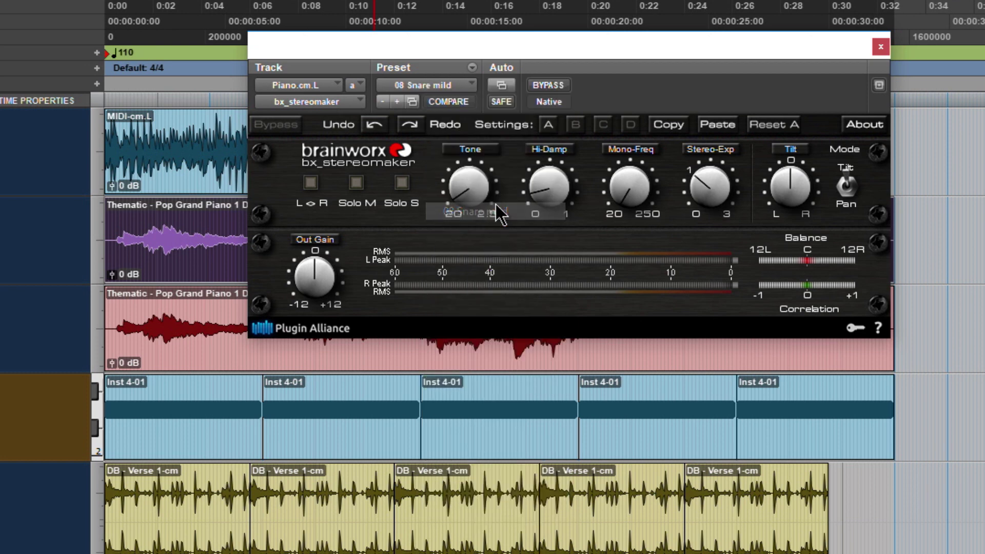
pyautogui.click(576, 124)
pyautogui.click(603, 124)
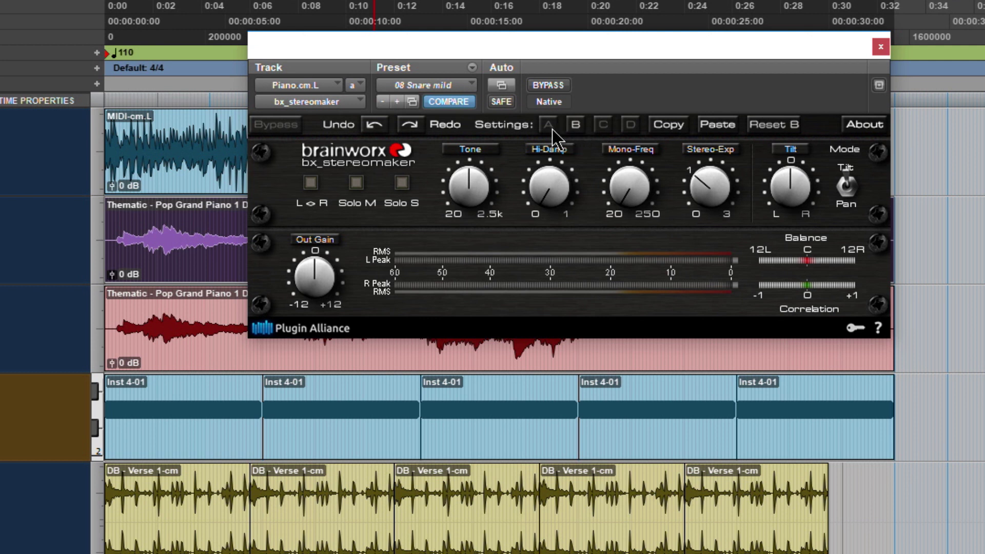
pyautogui.click(548, 125)
pyautogui.click(575, 126)
pyautogui.click(603, 125)
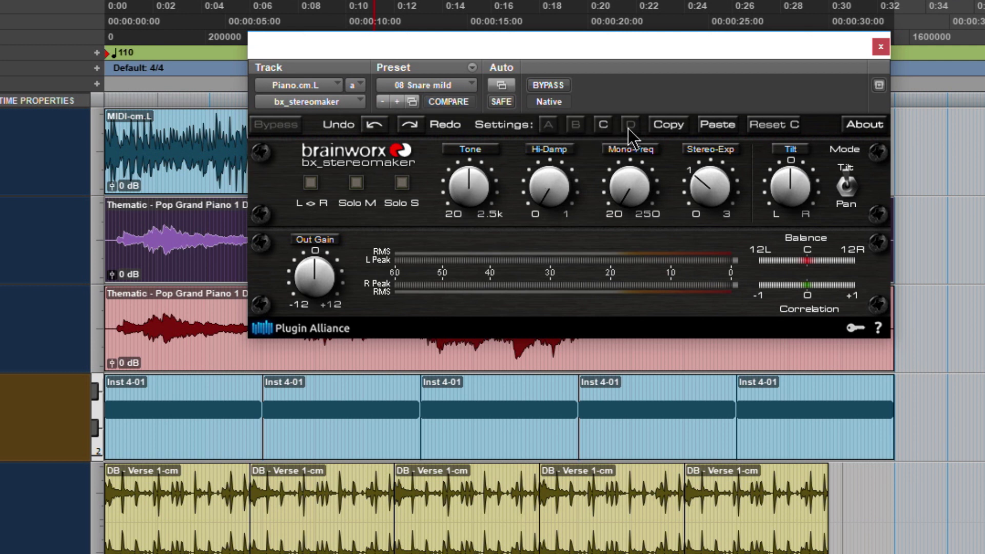
pyautogui.click(627, 125)
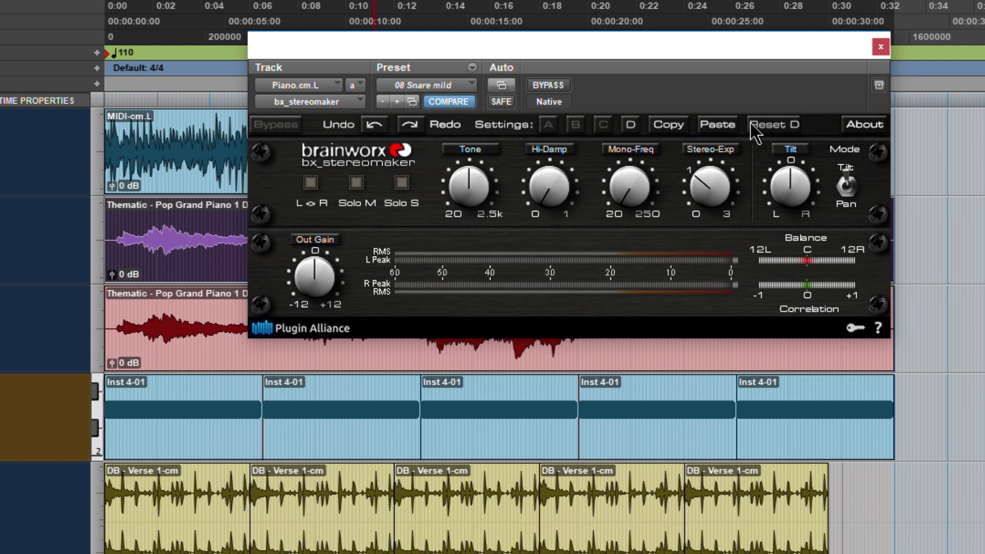
pyautogui.click(548, 125)
# - Raise Tone to 330 Hz, then undo and redo it, finally leaving it undone
pyautogui.moveTo(463, 176); pyautogui.dragTo(471, 160)
pyautogui.click(374, 125)
pyautogui.click(374, 125)
pyautogui.click(409, 125)
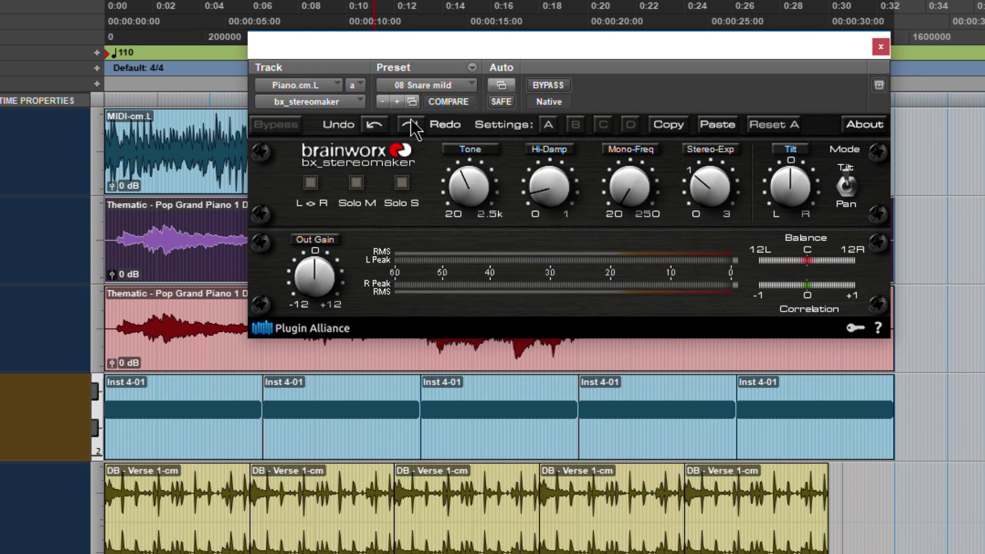
pyautogui.click(410, 127)
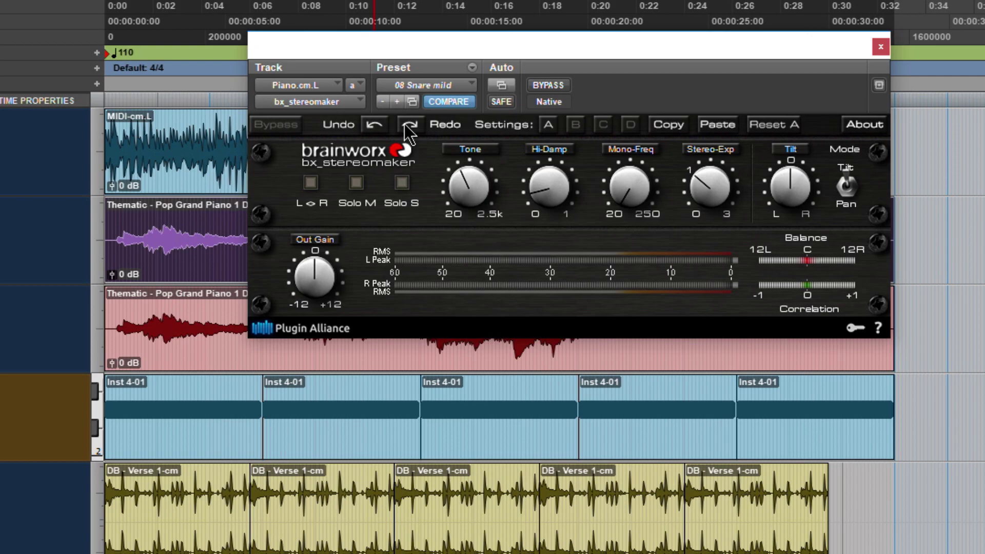
pyautogui.click(374, 125)
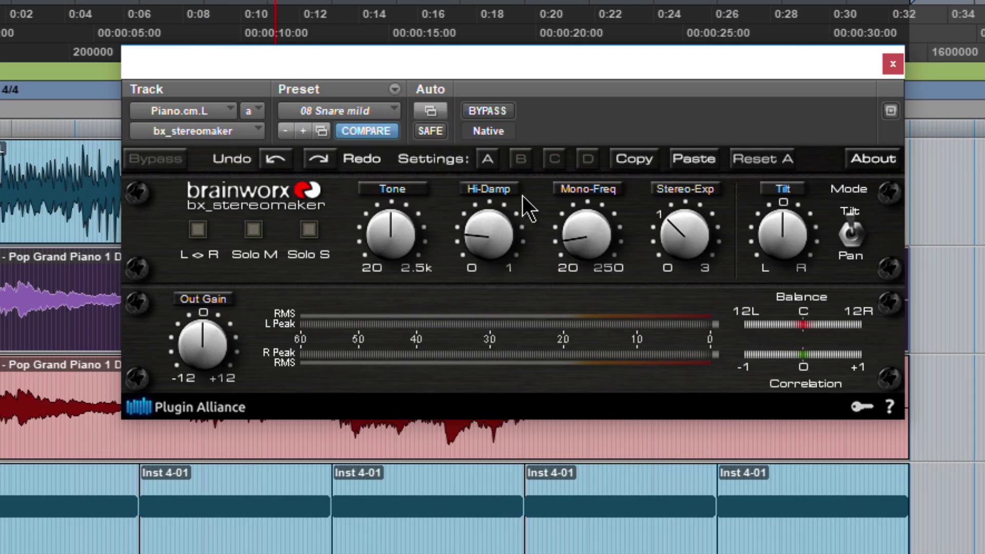
# - Copy A into snapshot B, then set B's Mono-Freq to 73.8 Hz and Hi-Damp to 31 %
pyautogui.click(519, 159)
pyautogui.click(690, 160)
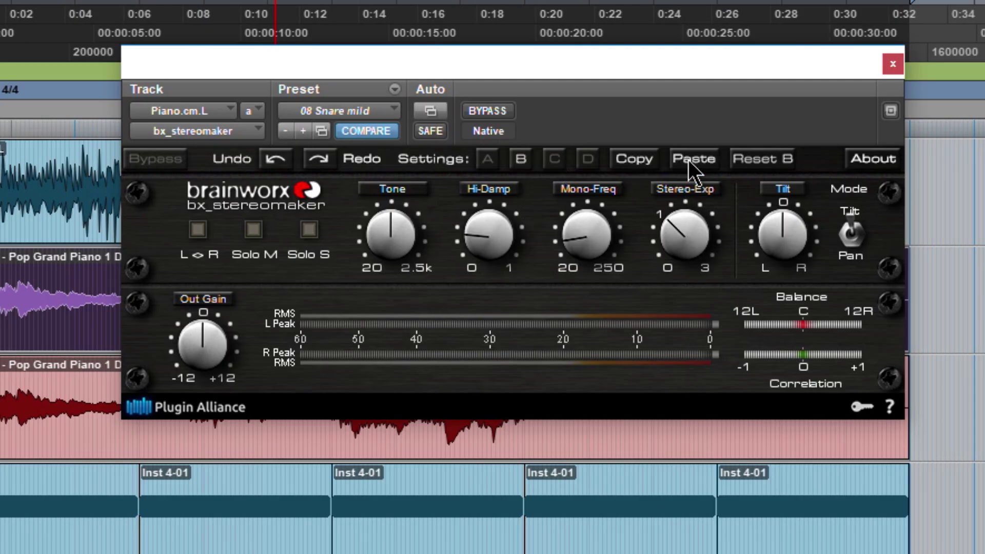
pyautogui.moveTo(590, 252); pyautogui.dragTo(587, 214)
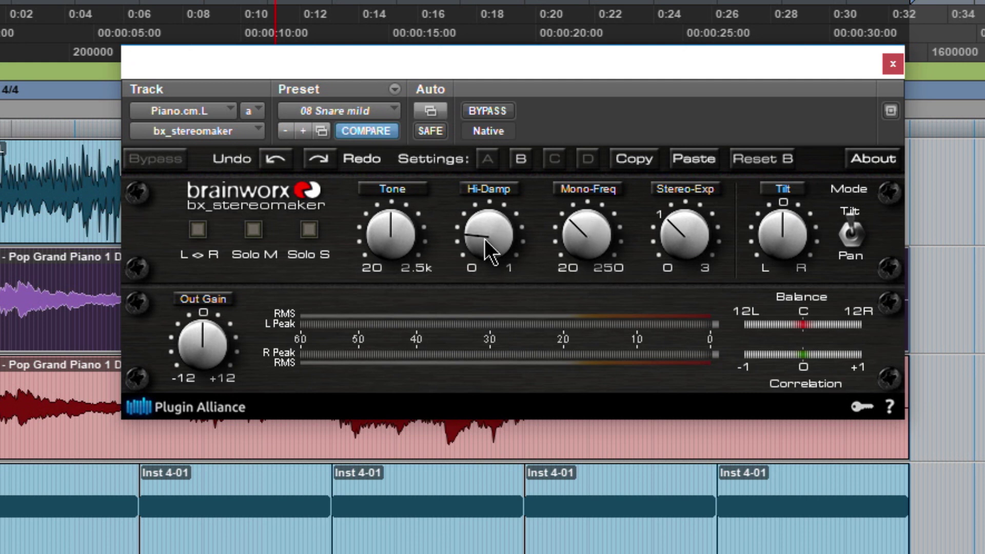
pyautogui.moveTo(484, 241)
pyautogui.moveTo(485, 241); pyautogui.dragTo(484, 221)
# - Compare snapshots A and B repeatedly, check C and D, then return to A
pyautogui.click(488, 161)
pyautogui.click(523, 161)
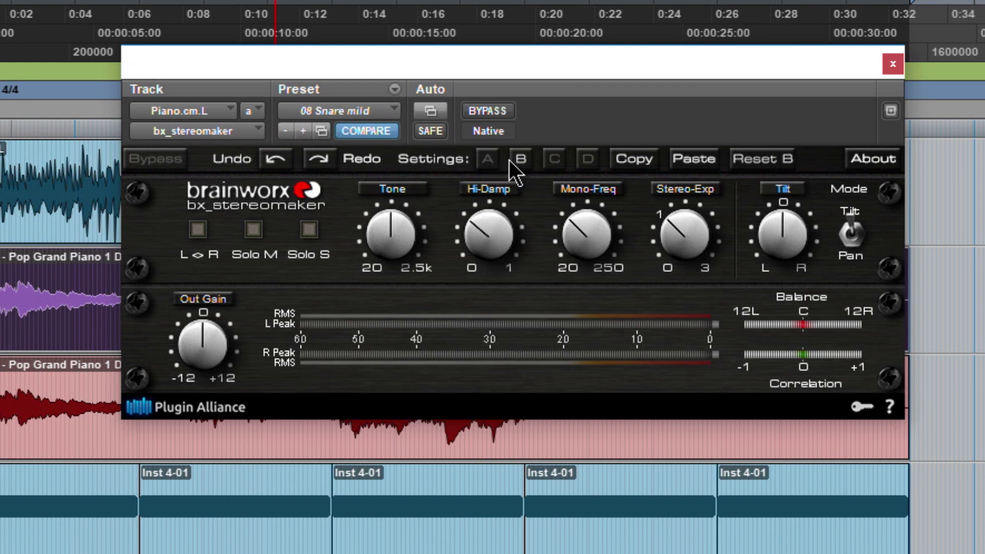
pyautogui.click(490, 162)
pyautogui.click(518, 162)
pyautogui.click(495, 159)
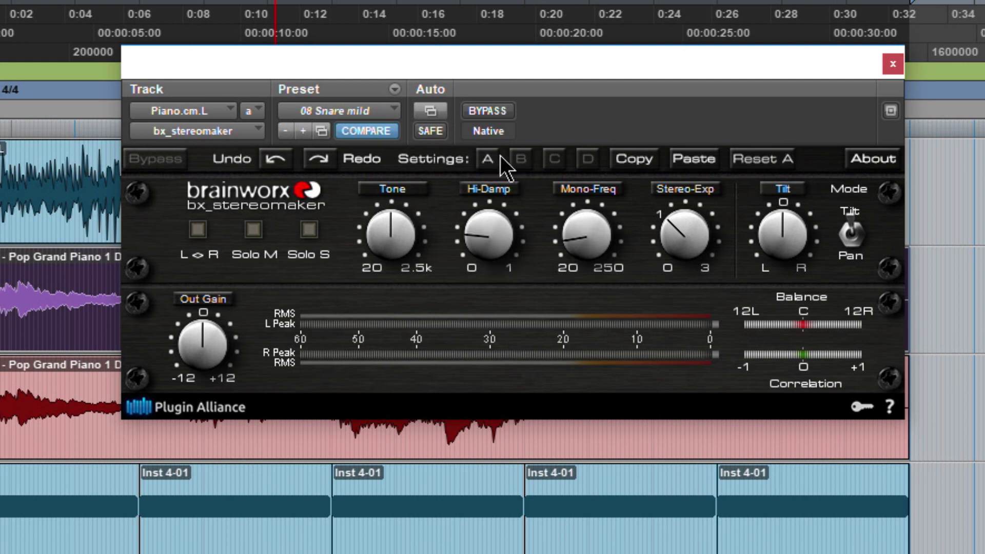
pyautogui.click(517, 163)
pyautogui.click(488, 163)
pyautogui.click(520, 161)
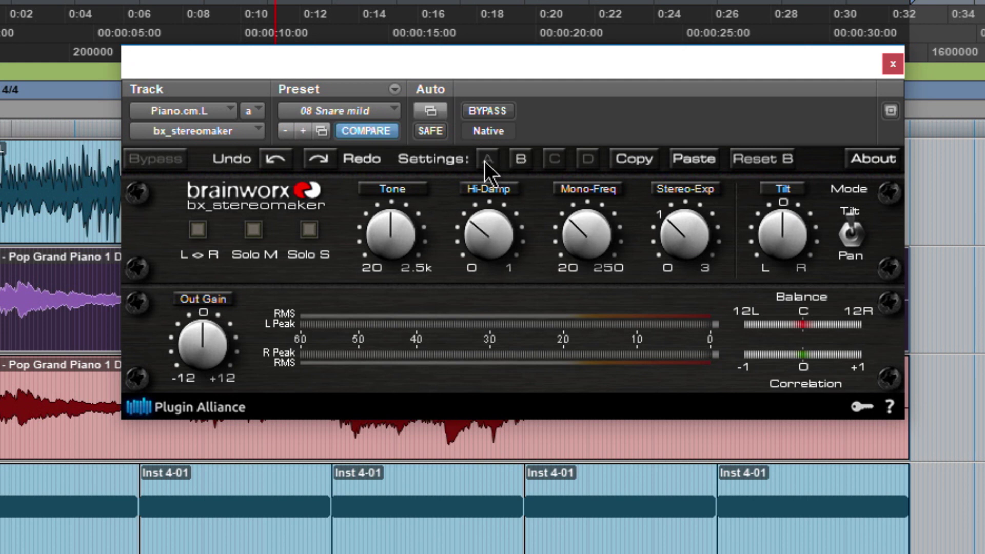
pyautogui.click(486, 161)
pyautogui.click(554, 161)
pyautogui.click(588, 161)
pyautogui.click(487, 160)
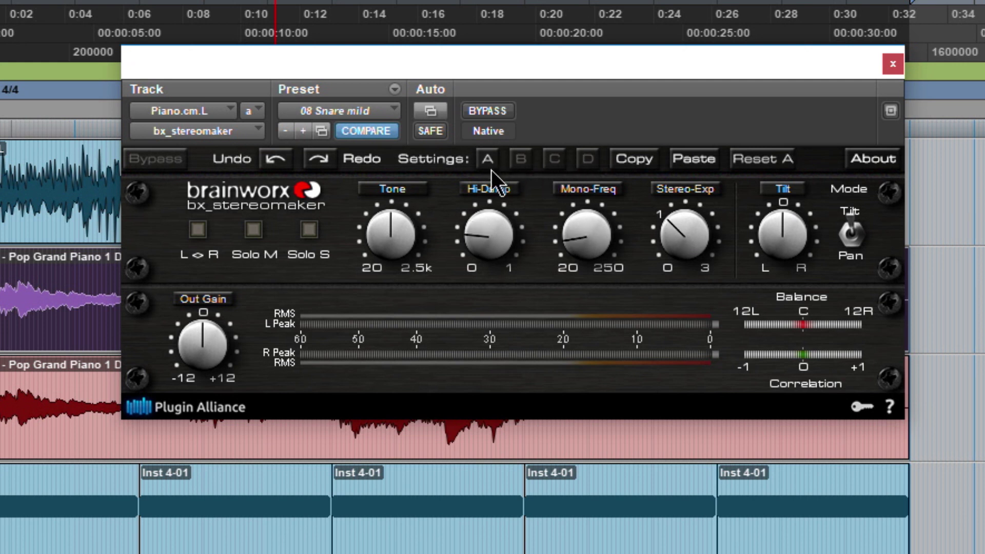
# - Raise snapshot A's Tone frequency to 500 Hz
pyautogui.moveTo(396, 205)
pyautogui.mouseDown()
pyautogui.moveTo(400, 213)
pyautogui.moveTo(403, 203)
pyautogui.mouseUp()
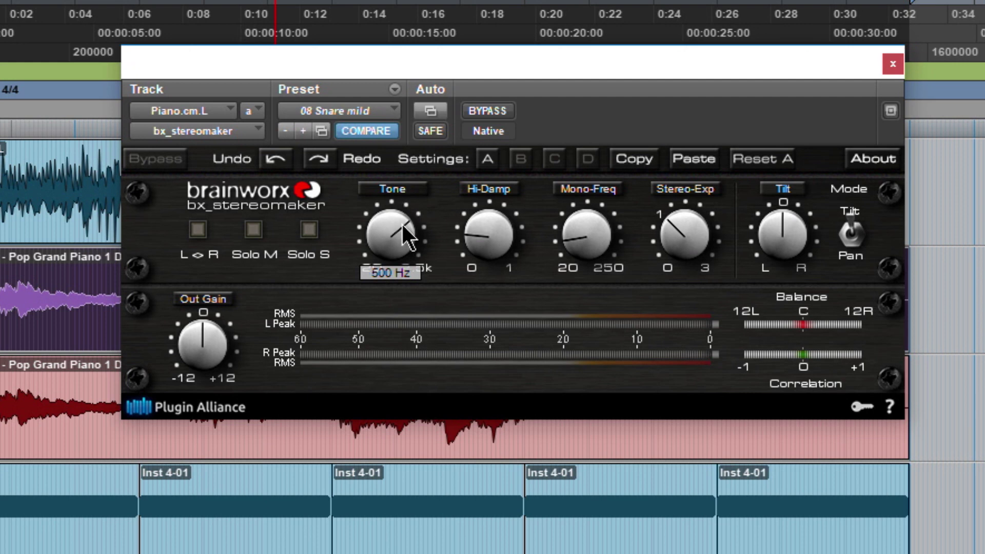
pyautogui.click(372, 153)
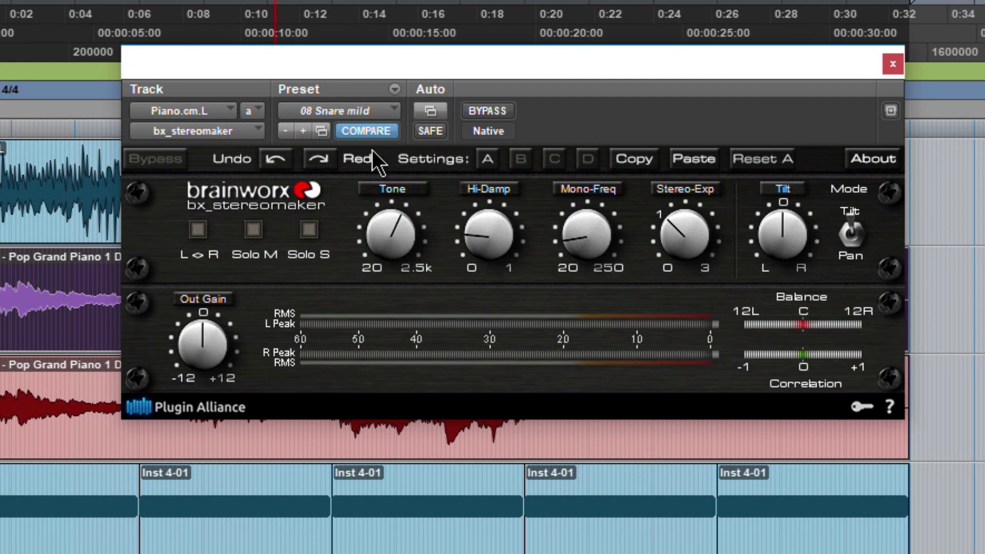
pyautogui.click(368, 115)
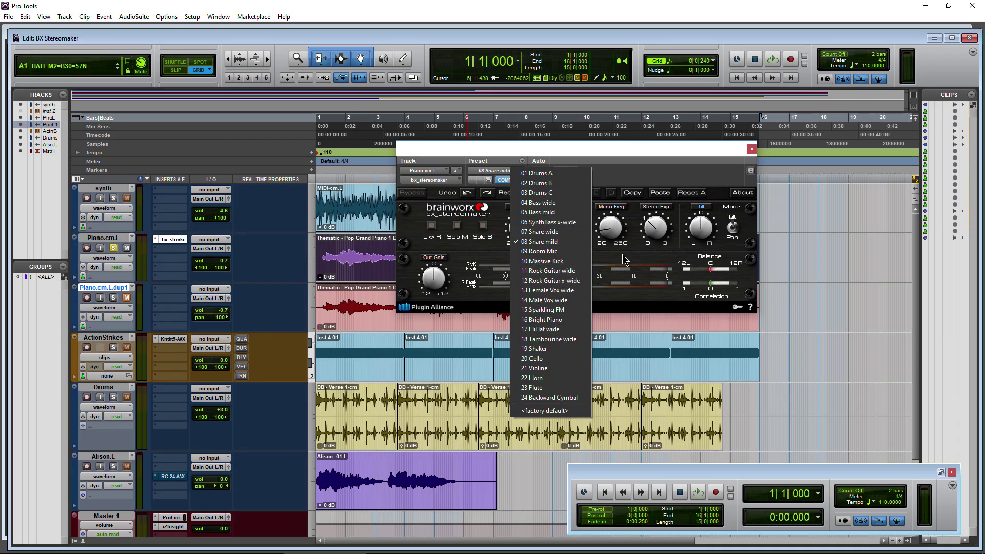
# - Dismiss the preset list, keeping 08 Snare mild loaded
pyautogui.click(623, 254)
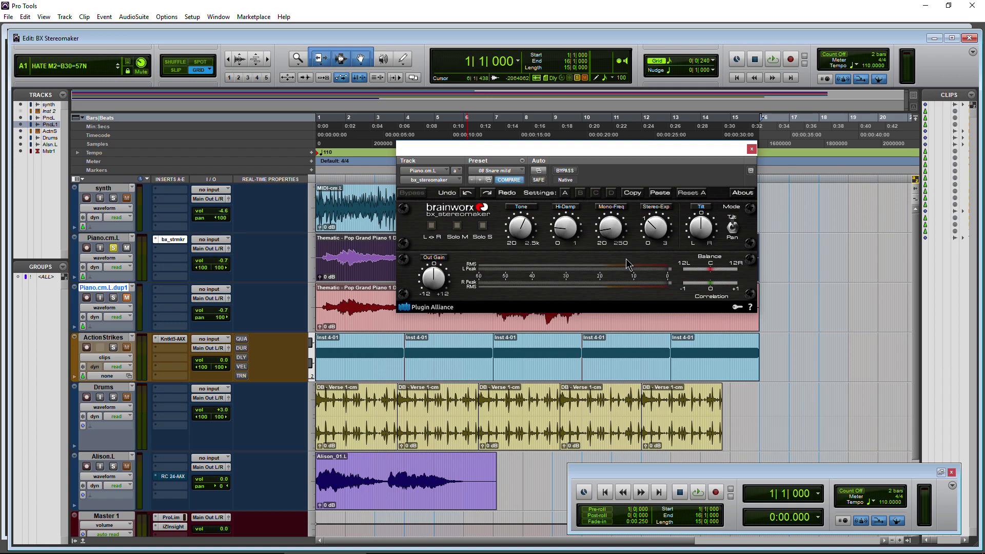